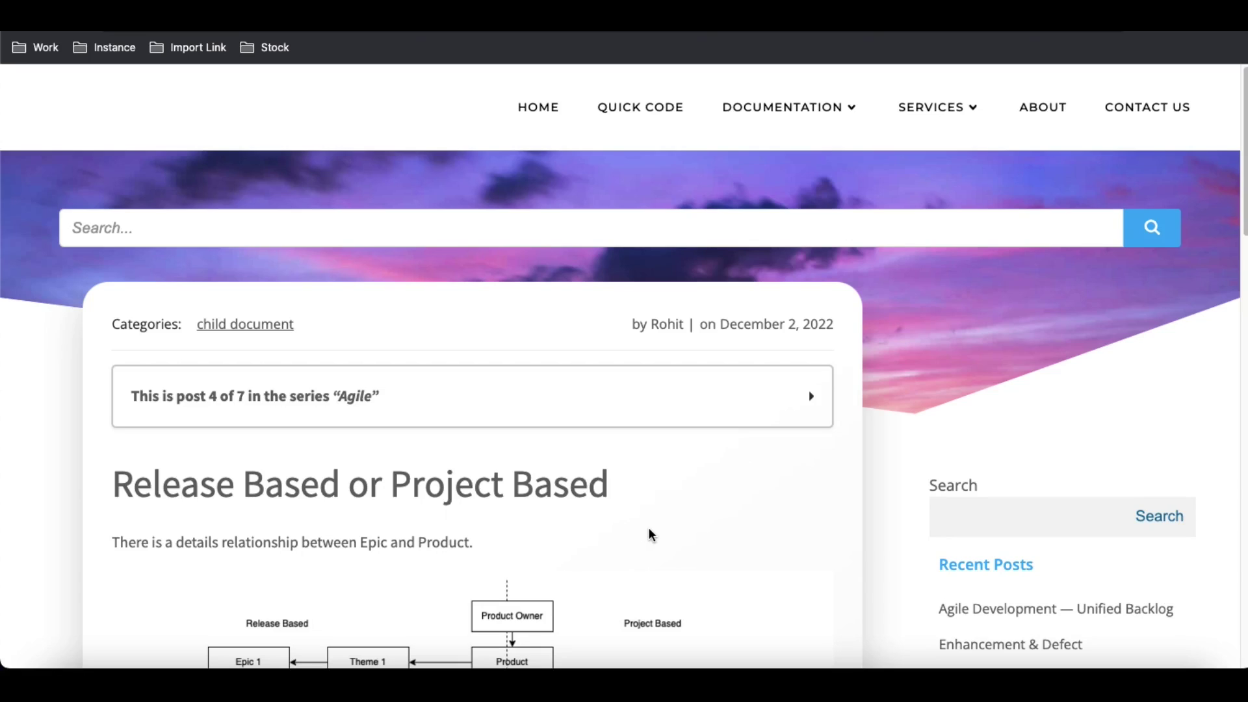
Scroll down to the Release Based or Project Based diagram, then bring up the draw.io Agile Steps tab
{"action": "scroll", "coordinate": [652, 535], "scroll_direction": "down", "scroll_amount": 3}
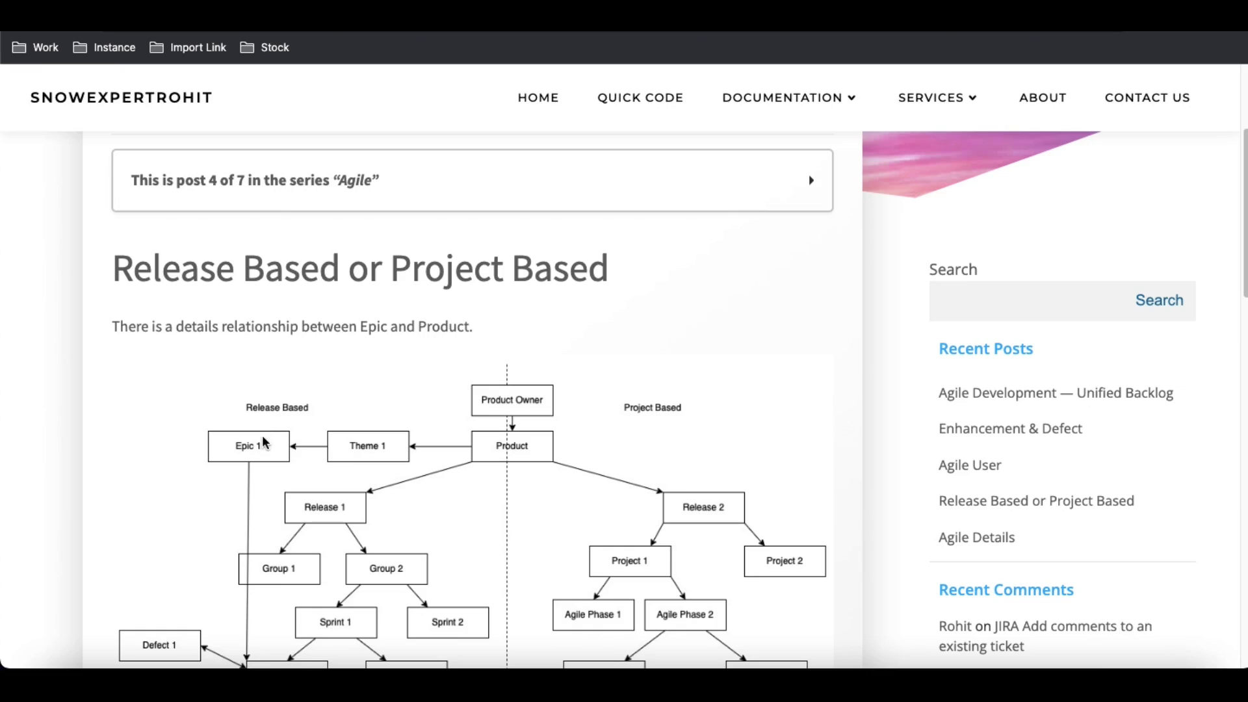
{"action": "scroll", "coordinate": [387, 444], "scroll_direction": "down", "scroll_amount": 1}
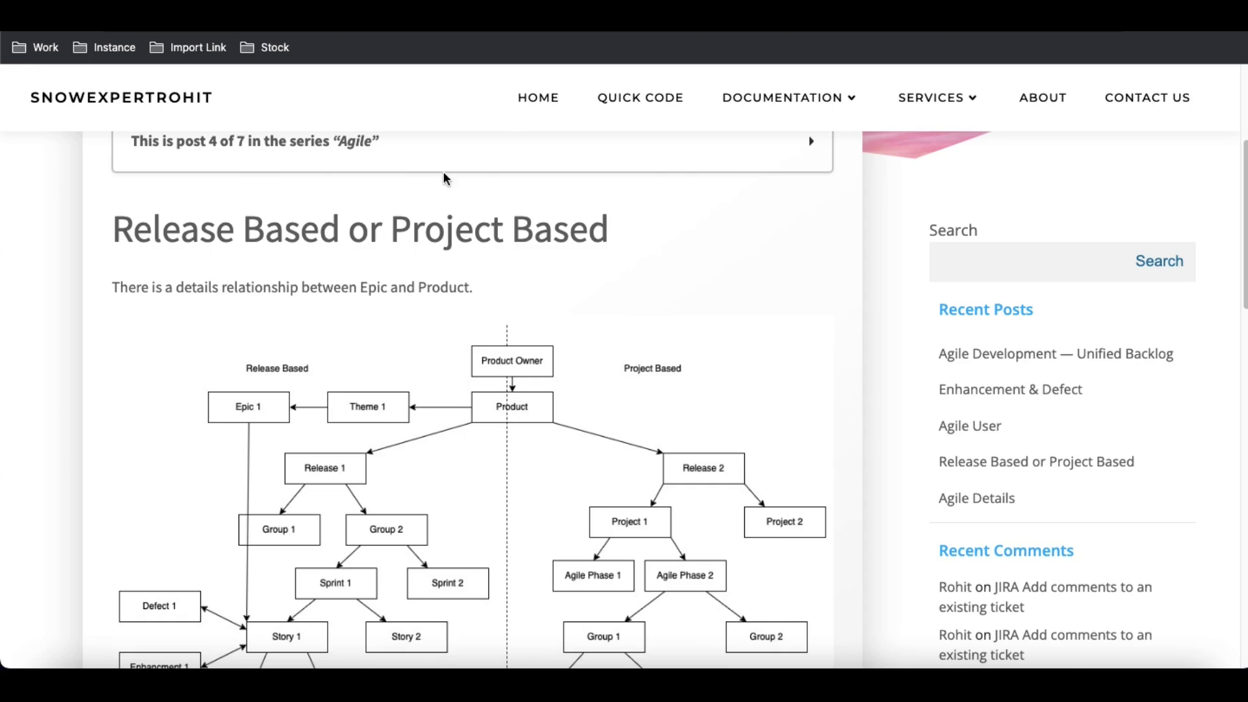
{"action": "key", "text": "ctrl+Tab"}
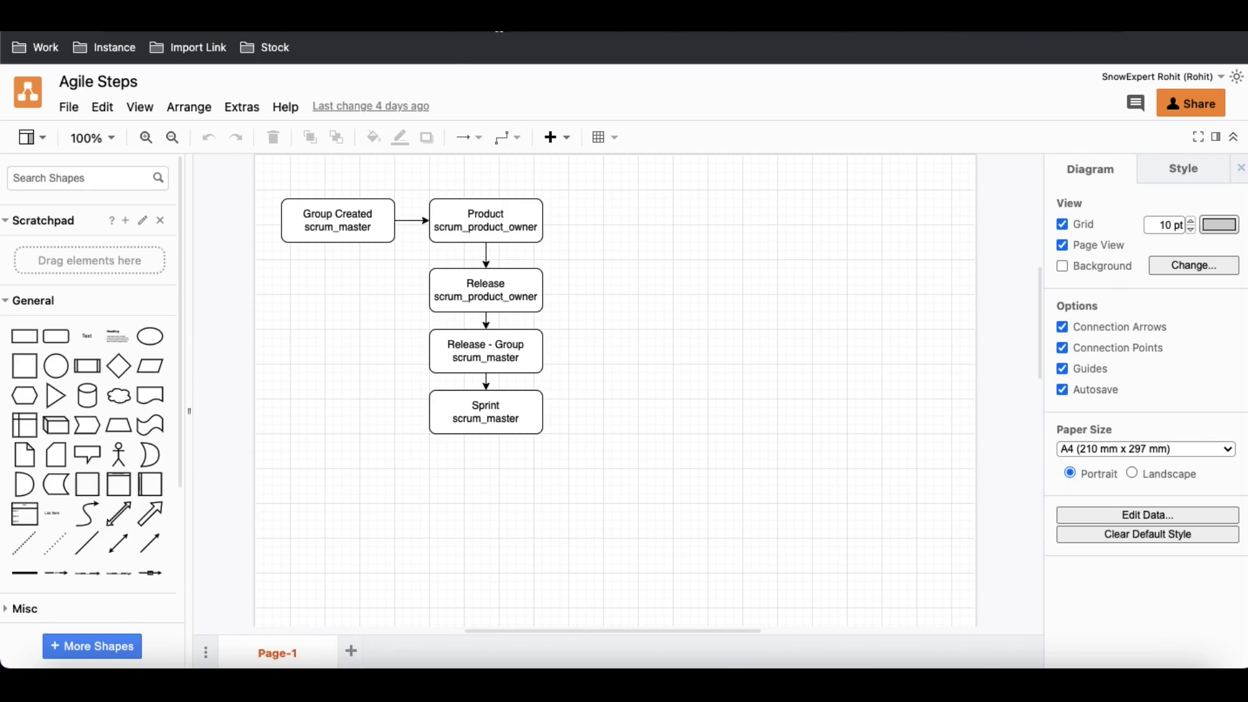
Highlight the Product, Group Created, Release - Group and Sprint boxes of the Agile Steps diagram
{"action": "left_click", "coordinate": [486, 227]}
{"action": "left_click", "coordinate": [335, 218]}
{"action": "left_click", "coordinate": [477, 224]}
{"action": "left_click", "coordinate": [465, 345]}
{"action": "left_click", "coordinate": [482, 407]}
Clear the diagram selection and move past the blog tab to the ServiceNow instance
{"action": "key", "text": "Escape"}
{"action": "key", "text": "ctrl+Tab"}
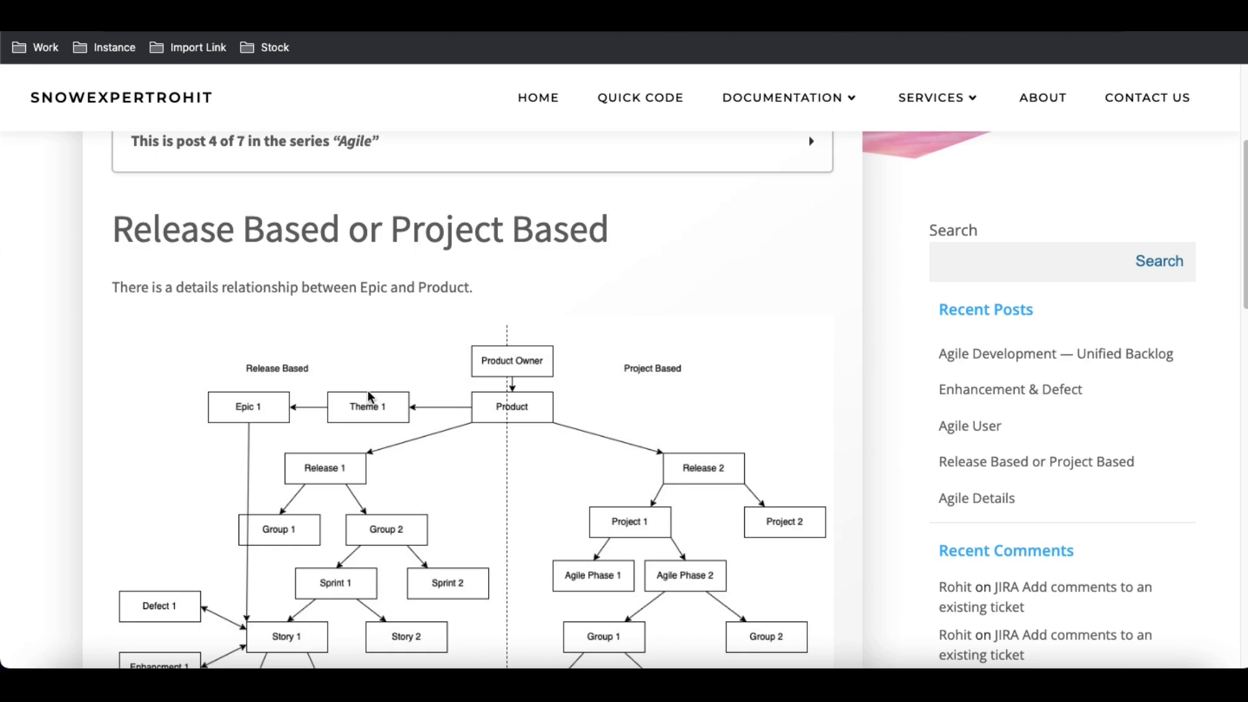
{"action": "key", "text": "ctrl+Tab"}
Filter the navigator for 'agile' and impersonate the Scrum Master user
{"action": "left_click", "coordinate": [147, 130]}
{"action": "type", "text": "agile"}
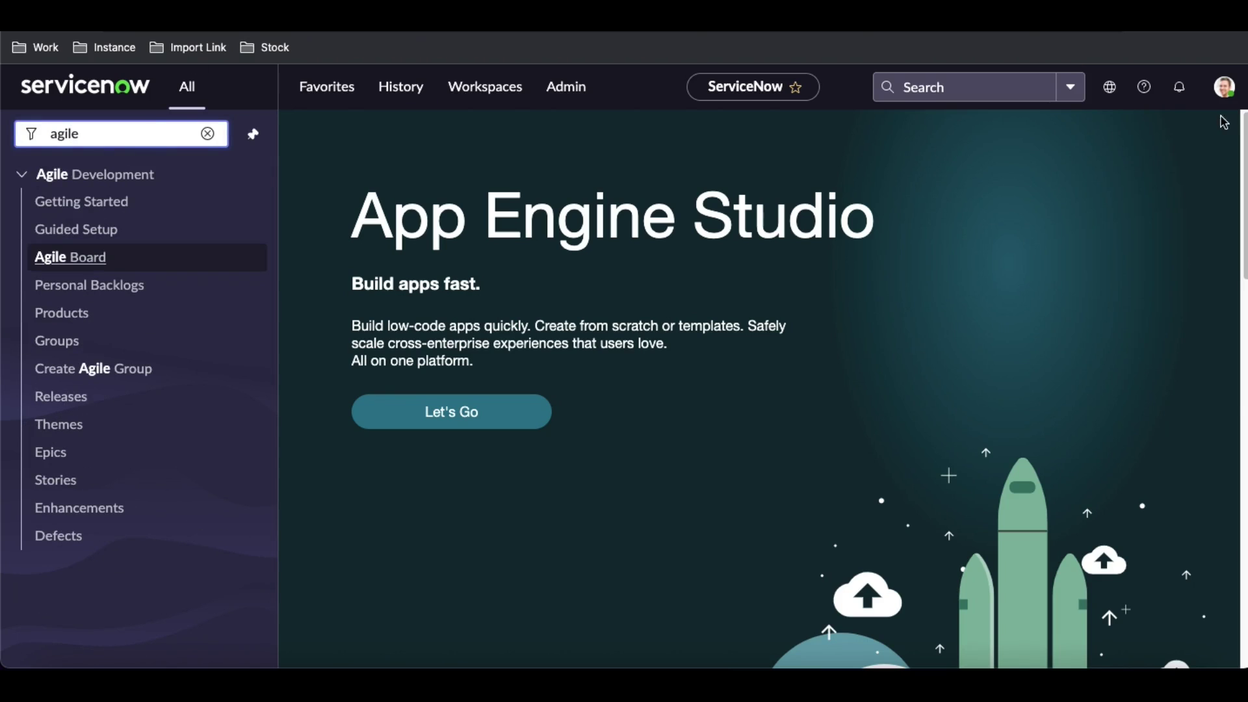
{"action": "left_click", "coordinate": [1224, 88]}
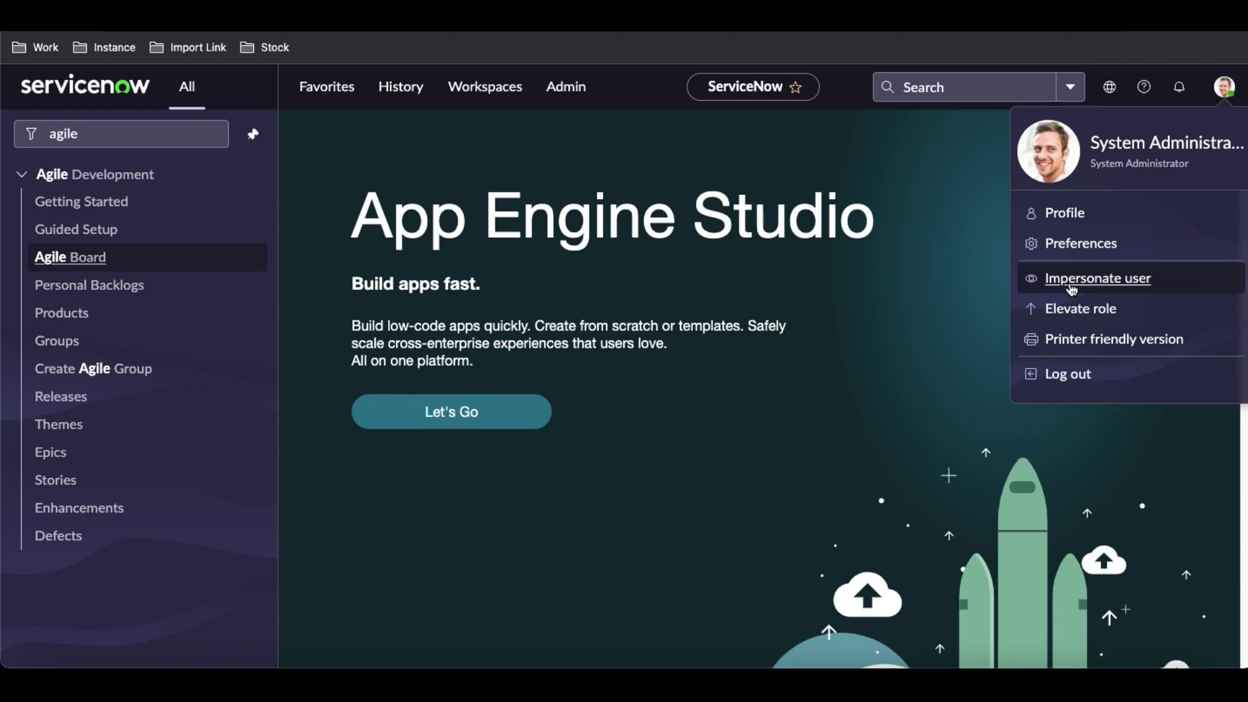
{"action": "left_click", "coordinate": [1072, 288]}
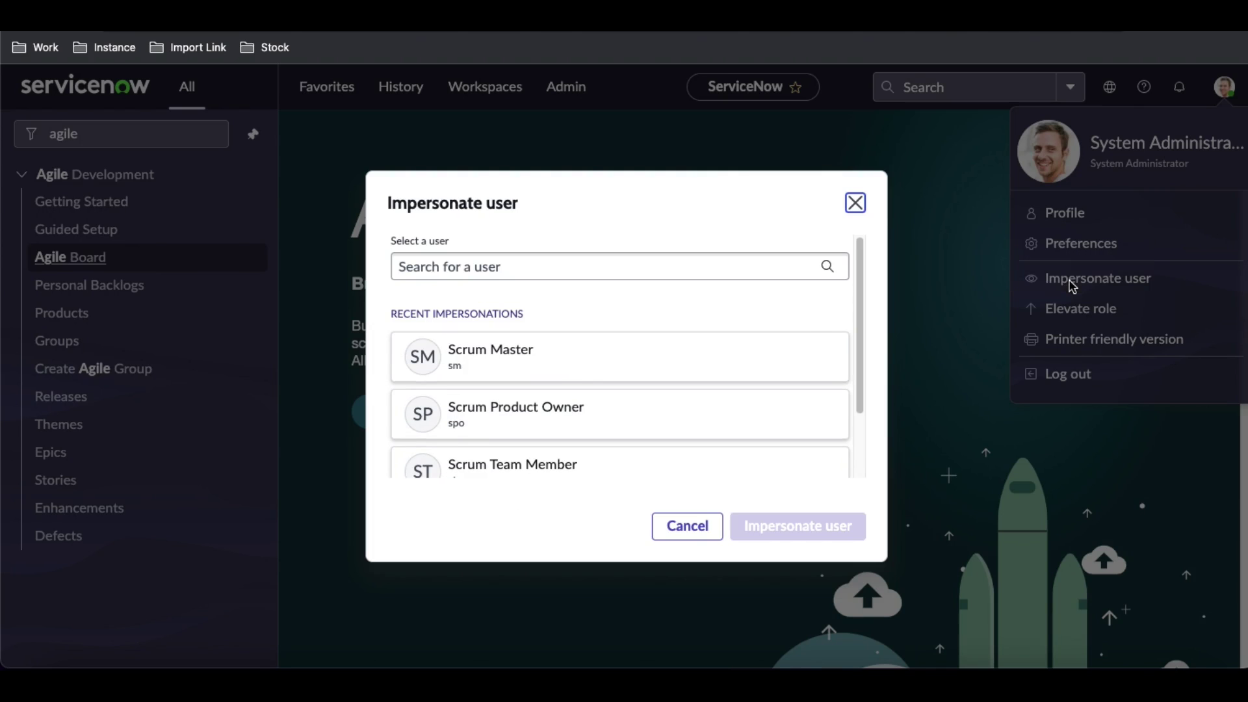
{"action": "left_click", "coordinate": [546, 376]}
{"action": "left_click", "coordinate": [768, 525]}
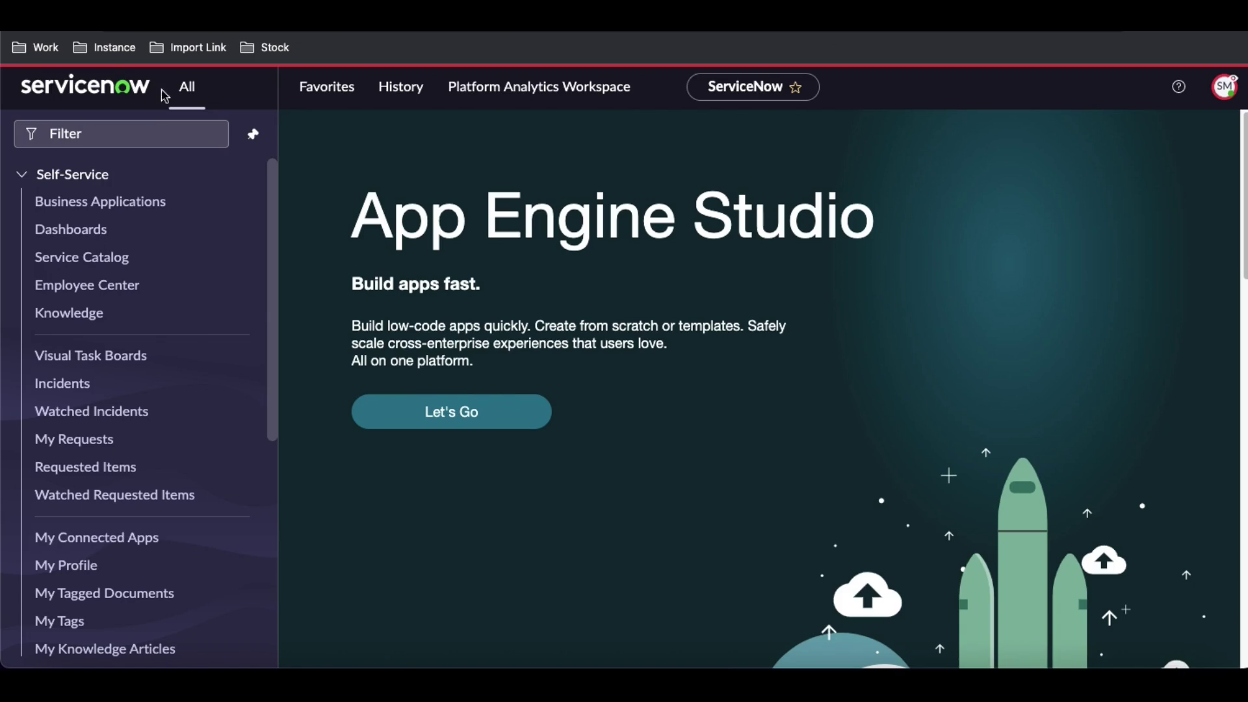
Filter the navigator for 'agile' again and open the Improve Usability theme from Themes
{"action": "left_click", "coordinate": [145, 132]}
{"action": "type", "text": "agi;"}
{"action": "key", "text": "BackSpace"}
{"action": "type", "text": "le"}
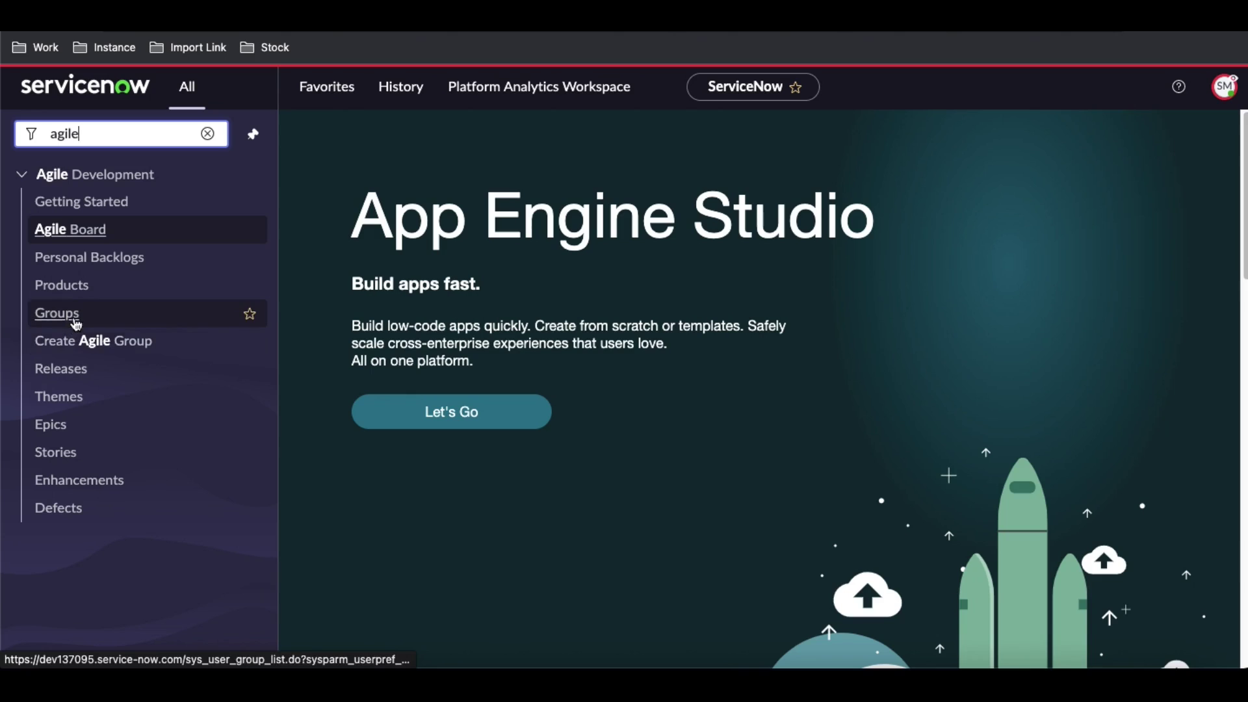
{"action": "left_click", "coordinate": [73, 405]}
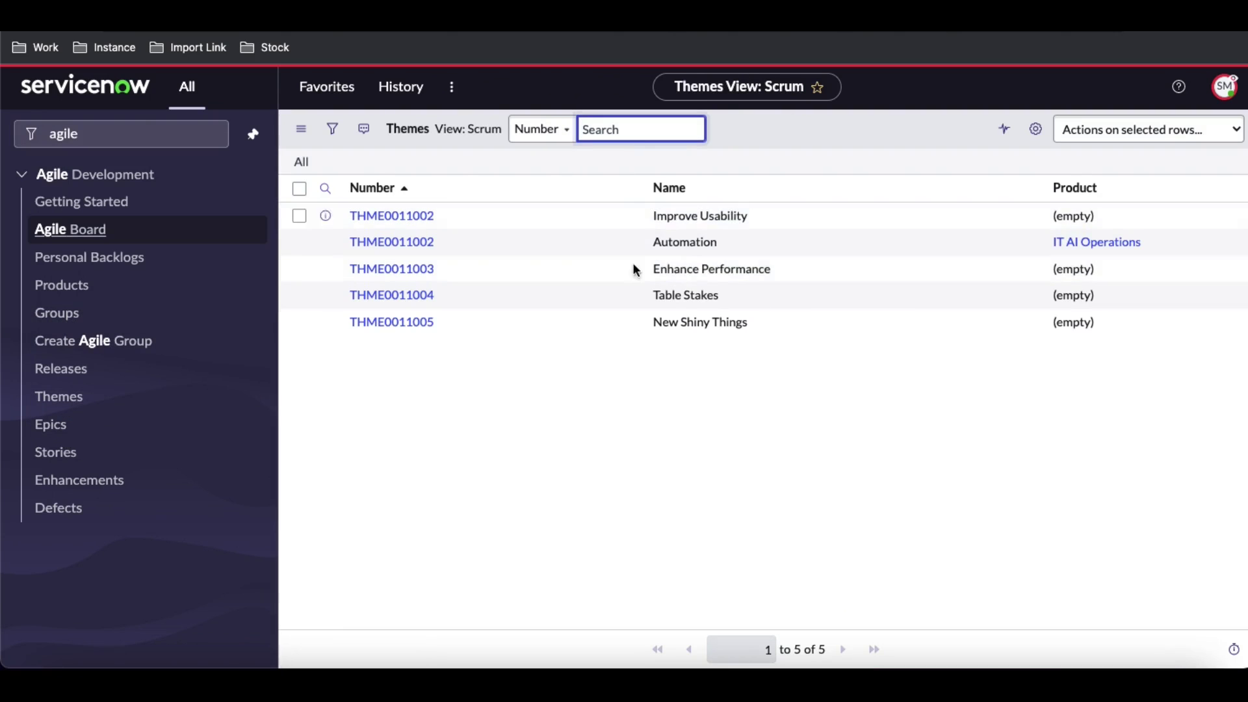
{"action": "left_click", "coordinate": [376, 219]}
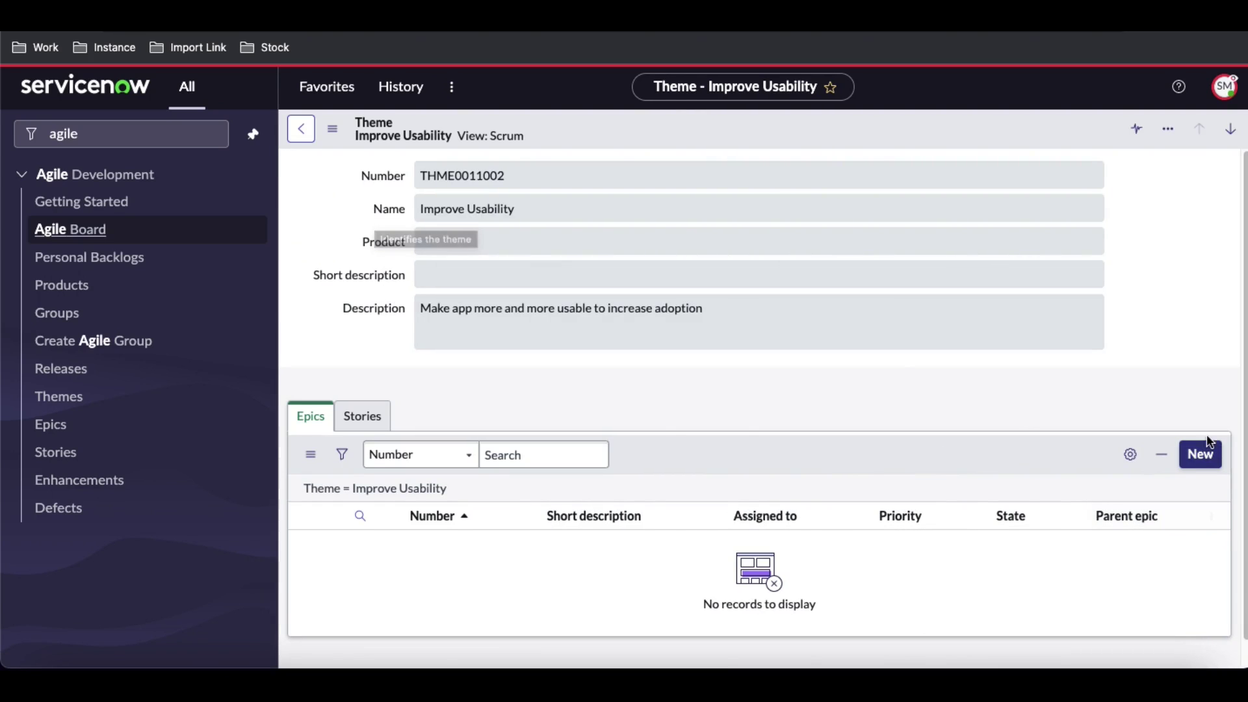
Switch the impersonation to the Scrum Product Owner user
{"action": "left_click", "coordinate": [1225, 88]}
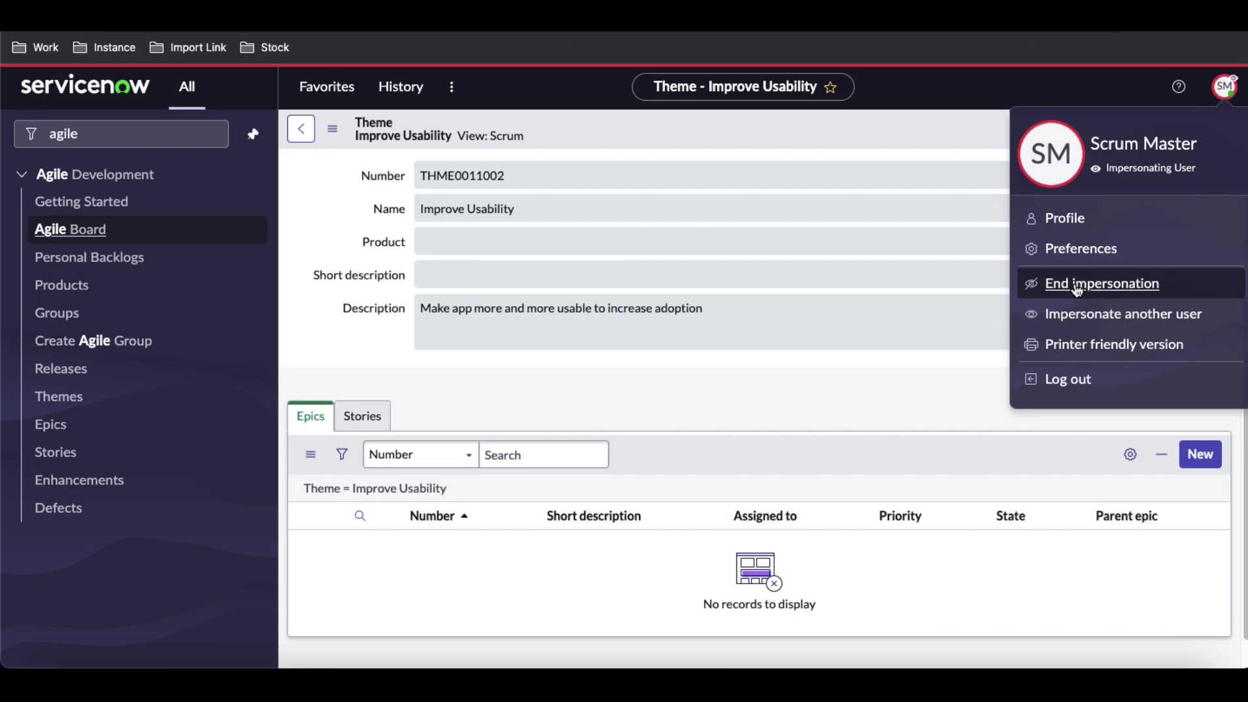
{"action": "left_click", "coordinate": [1078, 314]}
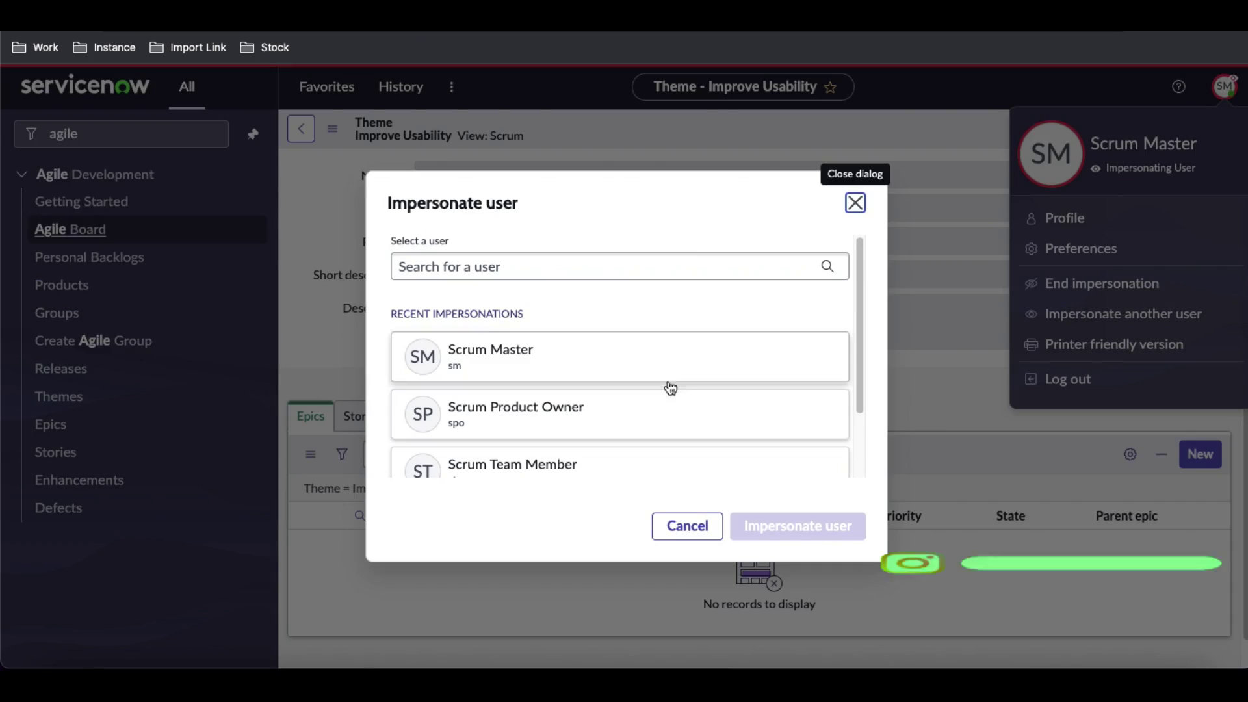
{"action": "left_click", "coordinate": [607, 423]}
{"action": "left_click", "coordinate": [806, 533]}
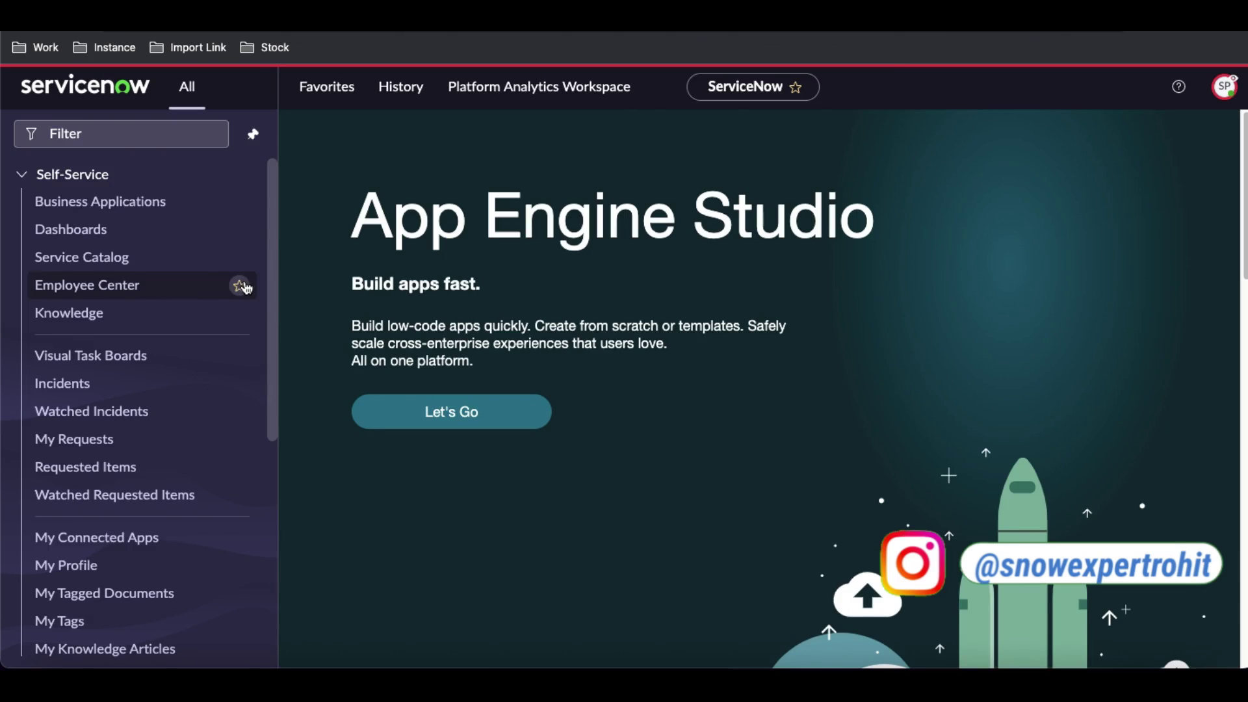
Start a new theme under Themes and copy its name 'Service Catalog for ITSM' into Short description
{"action": "left_click", "coordinate": [128, 136]}
{"action": "type", "text": "agile"}
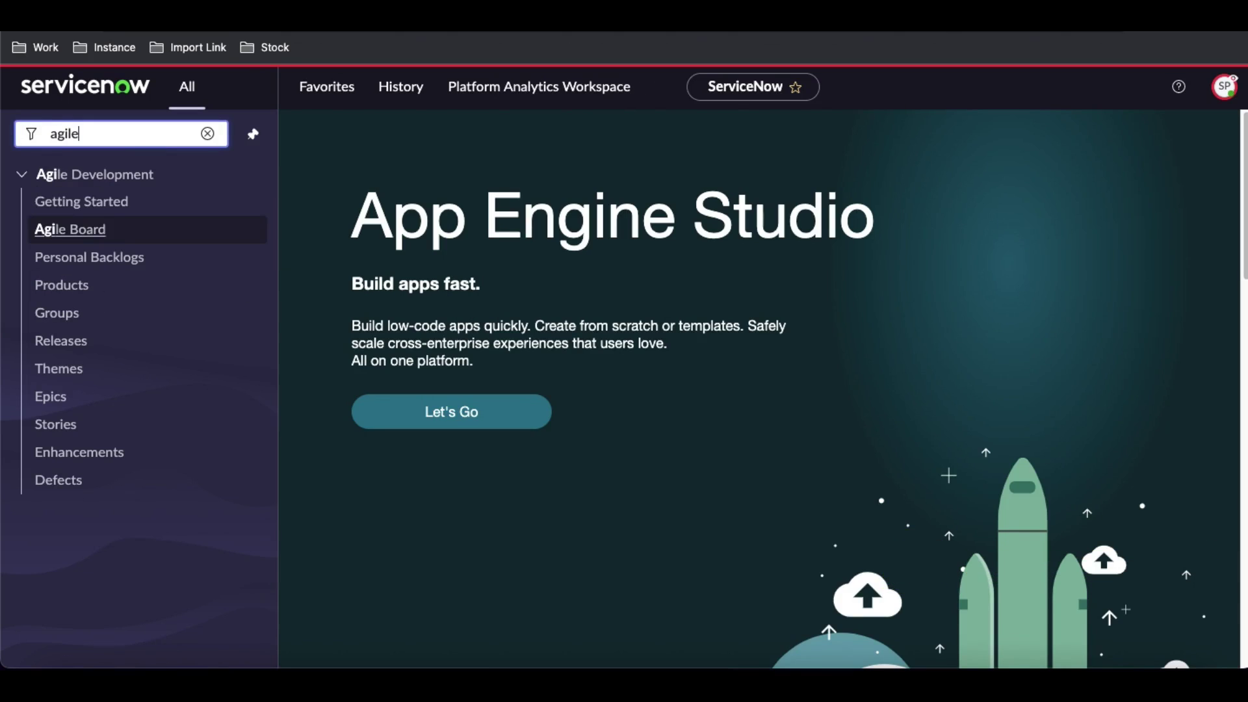
{"action": "left_click", "coordinate": [79, 381]}
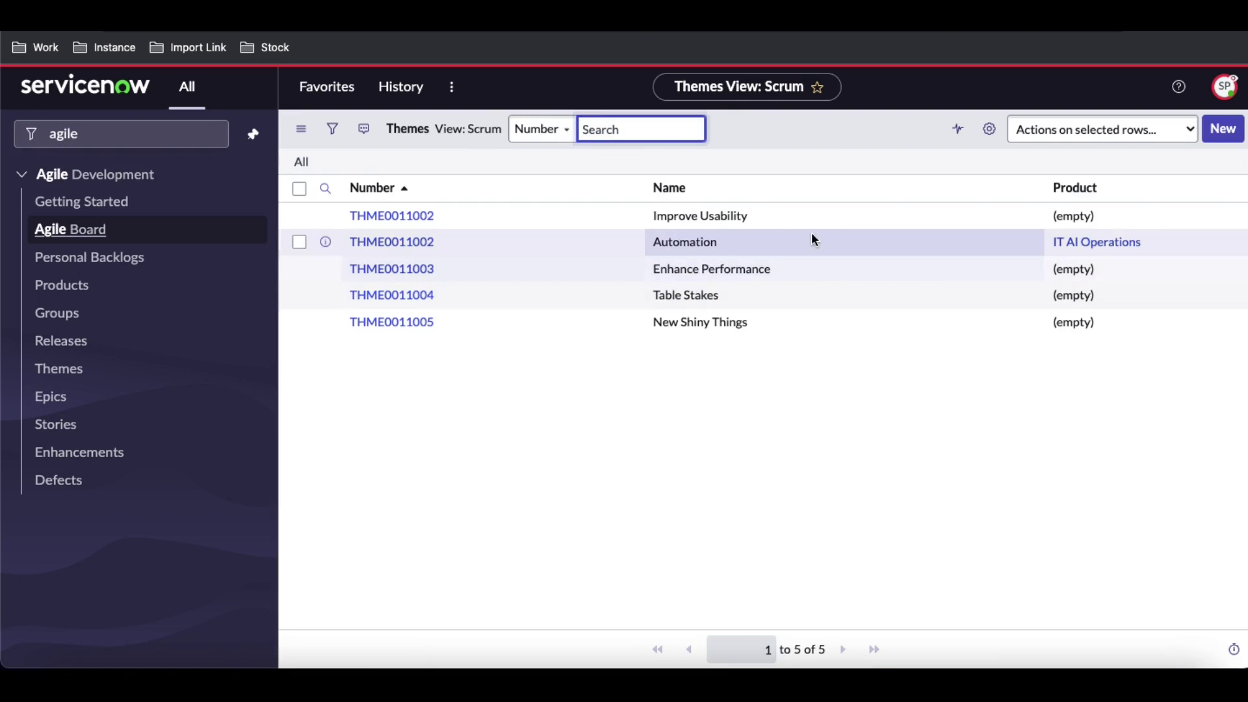
{"action": "left_click", "coordinate": [1214, 129]}
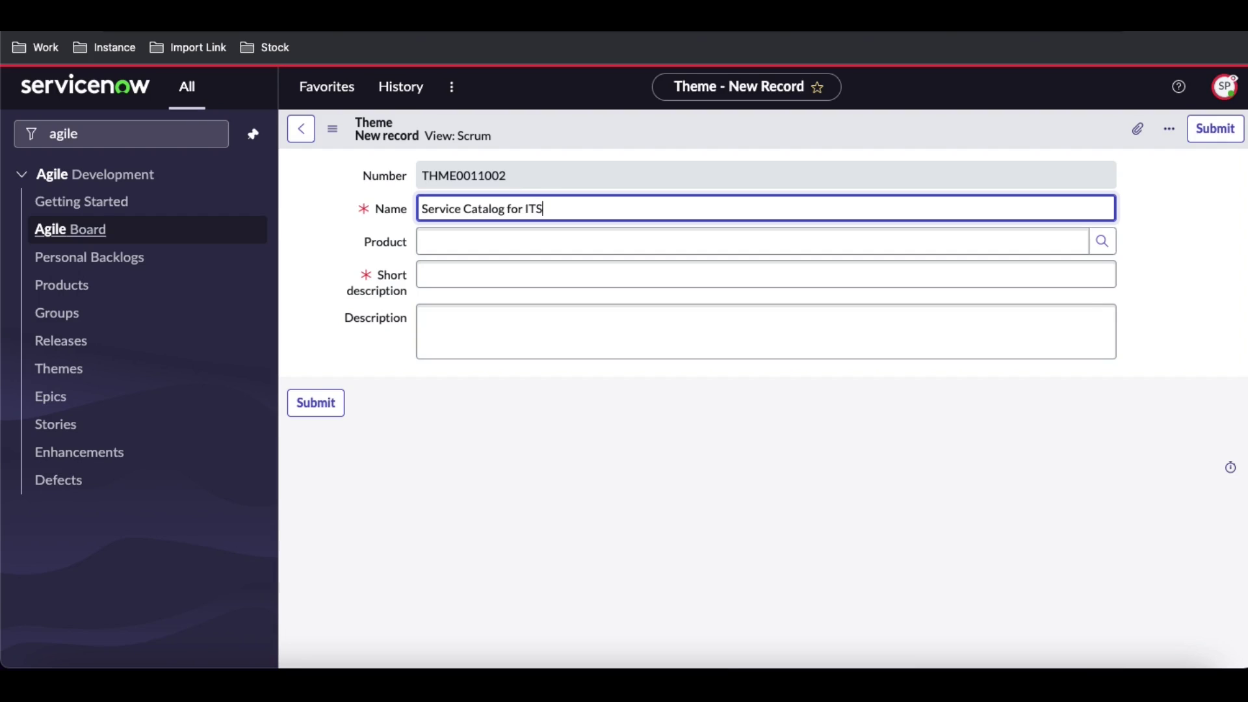
{"action": "key", "text": "ctrl+a"}
{"action": "key", "text": "ctrl+c"}
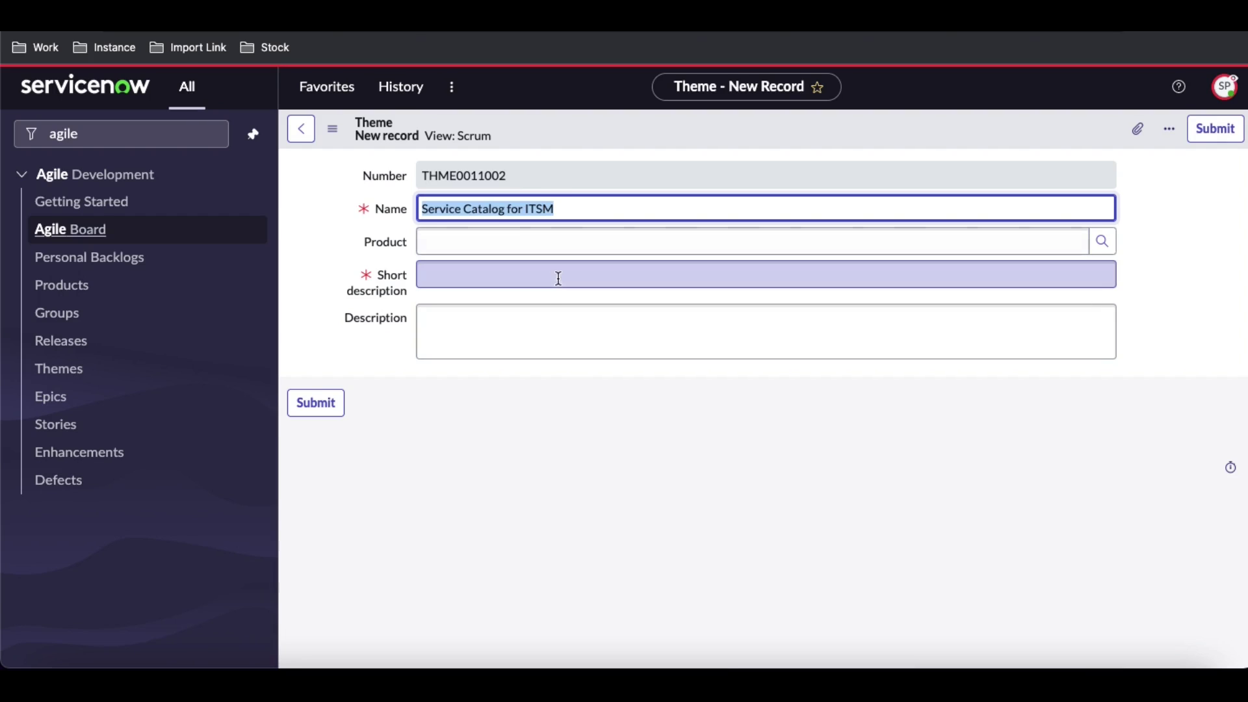
{"action": "left_click", "coordinate": [556, 277]}
{"action": "key", "text": "ctrl+v"}
Set the theme's Product to ServiceNow ITSM, copied from the Application Models list
{"action": "left_click", "coordinate": [537, 233]}
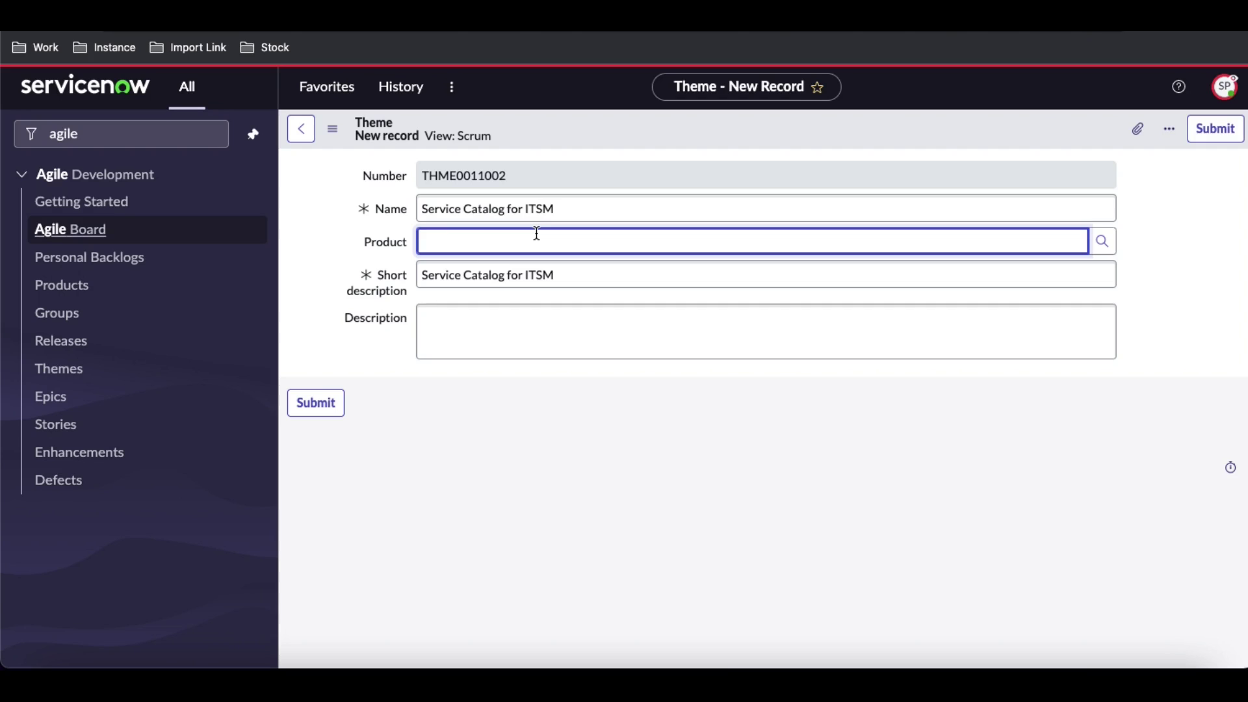
{"action": "key", "text": "ctrl+Tab"}
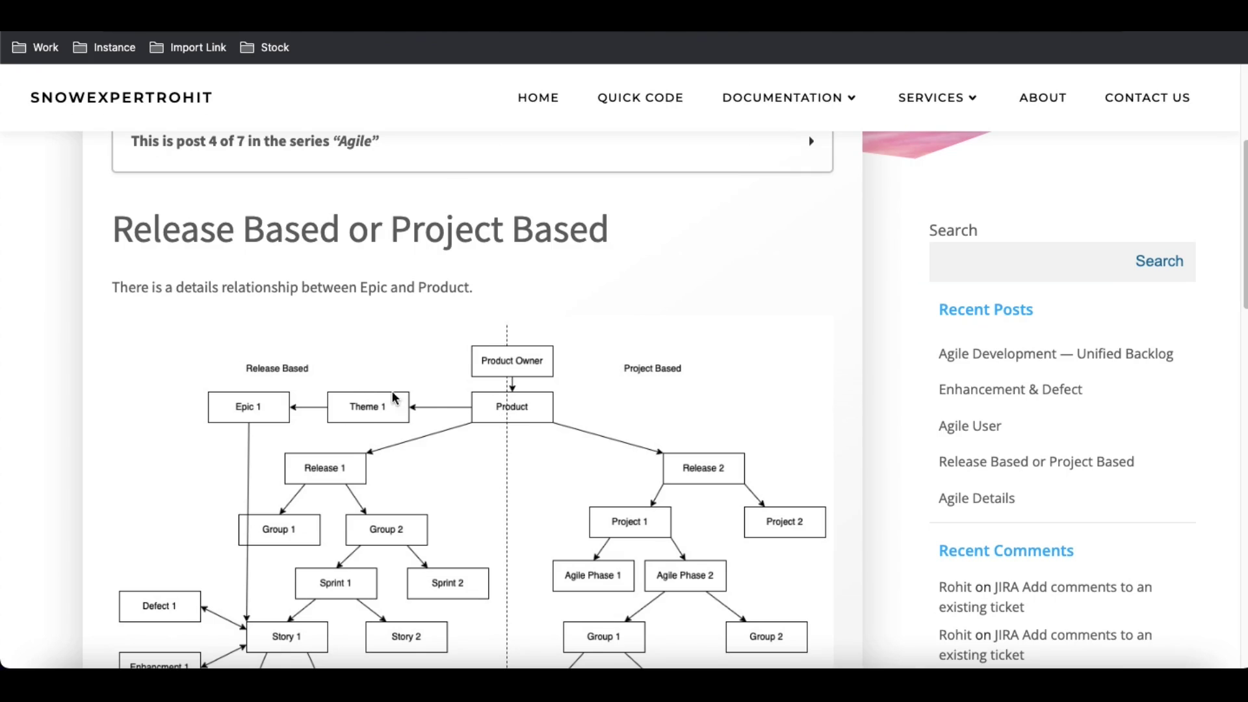
{"action": "key", "text": "ctrl+shift+Tab"}
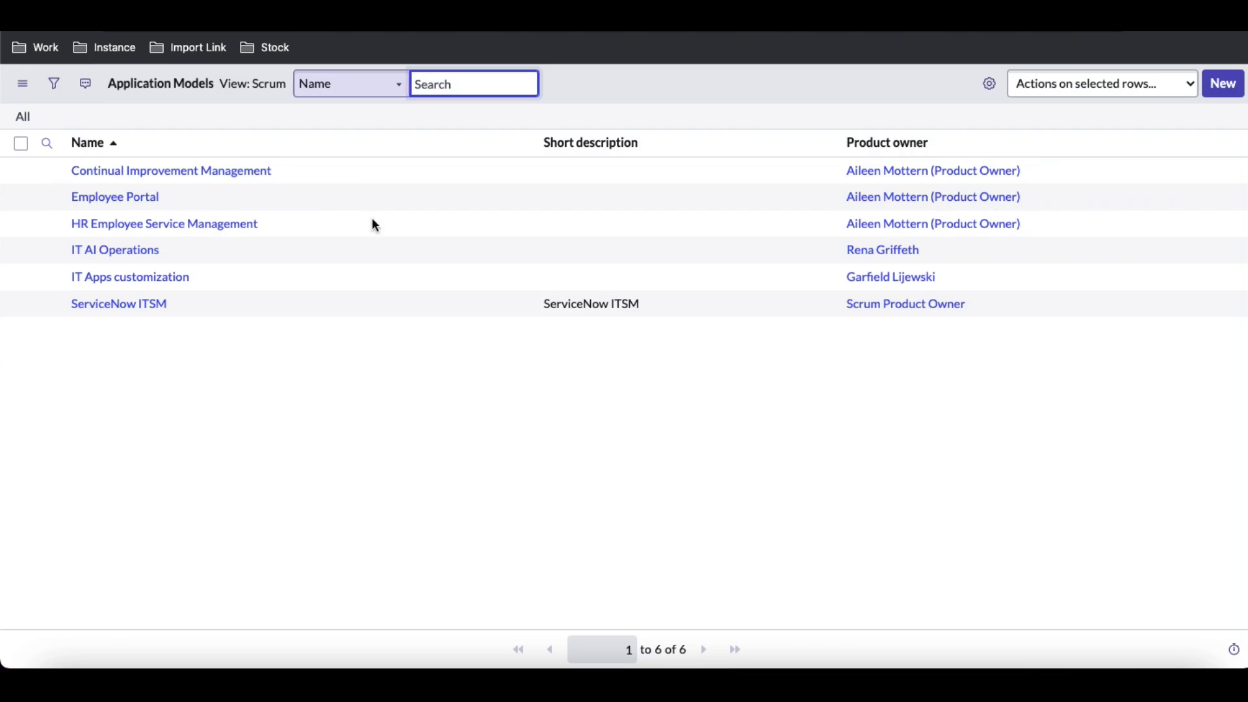
{"action": "left_click_drag", "start_coordinate": [188, 308], "coordinate": [67, 312]}
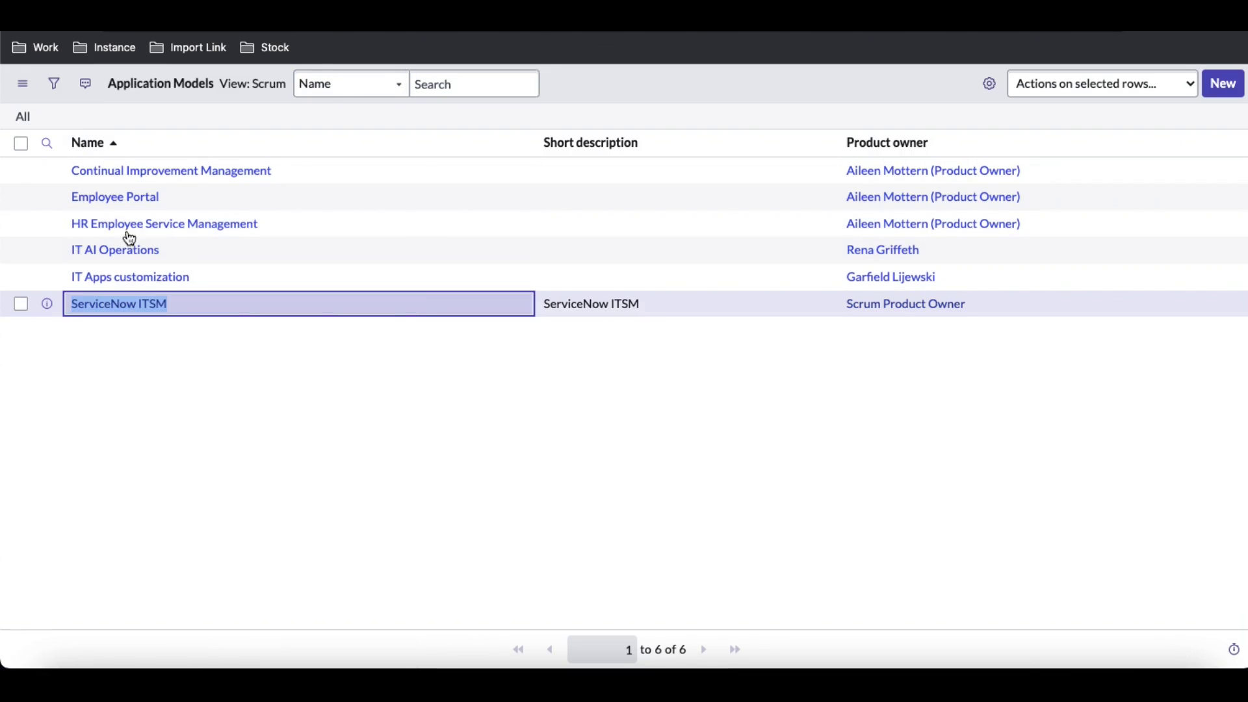
{"action": "key", "text": "ctrl+c"}
{"action": "key", "text": "ctrl+Tab"}
{"action": "key", "text": "ctrl+v"}
{"action": "left_click", "coordinate": [506, 388]}
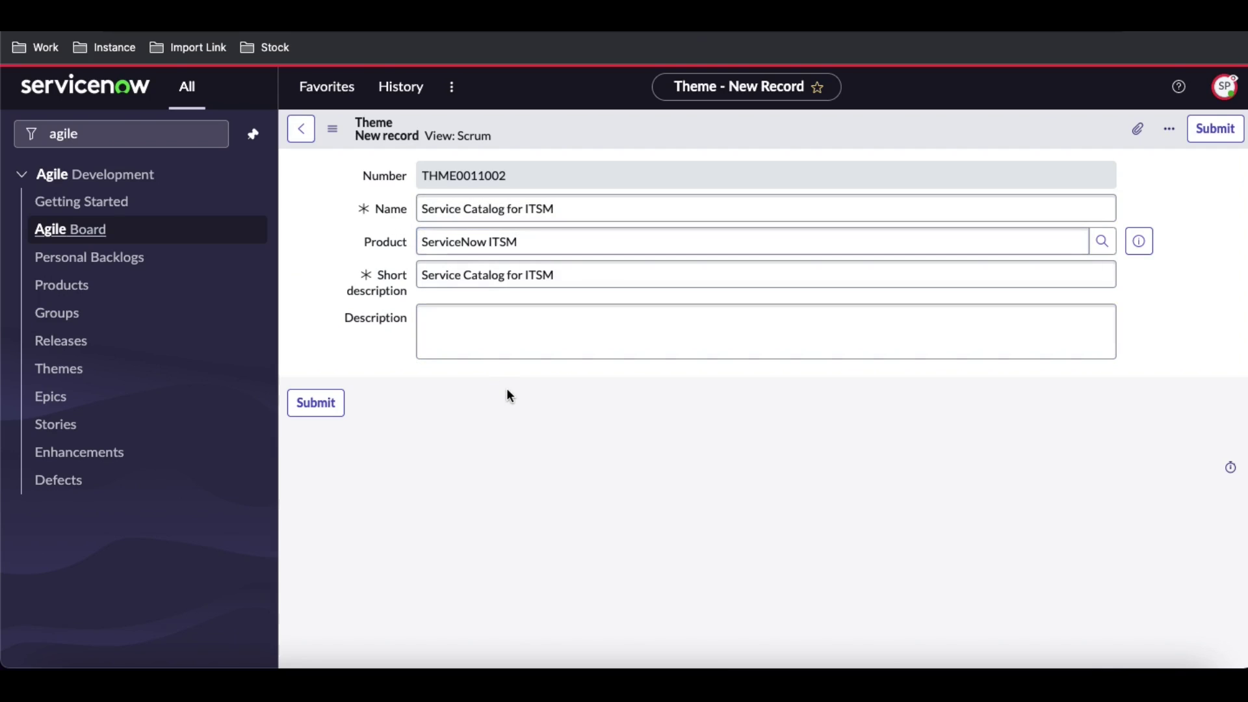
Save the new theme record from the form header's context menu
{"action": "right_click", "coordinate": [631, 155]}
{"action": "right_click", "coordinate": [597, 129]}
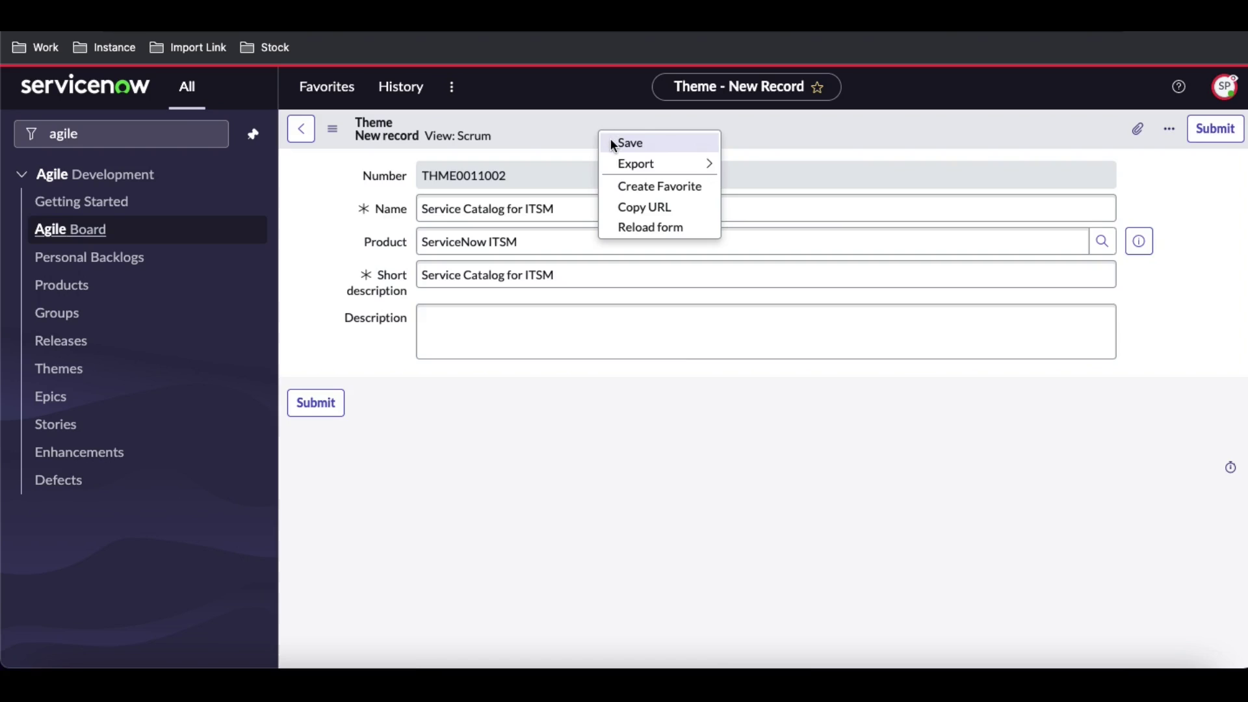
{"action": "left_click", "coordinate": [612, 141]}
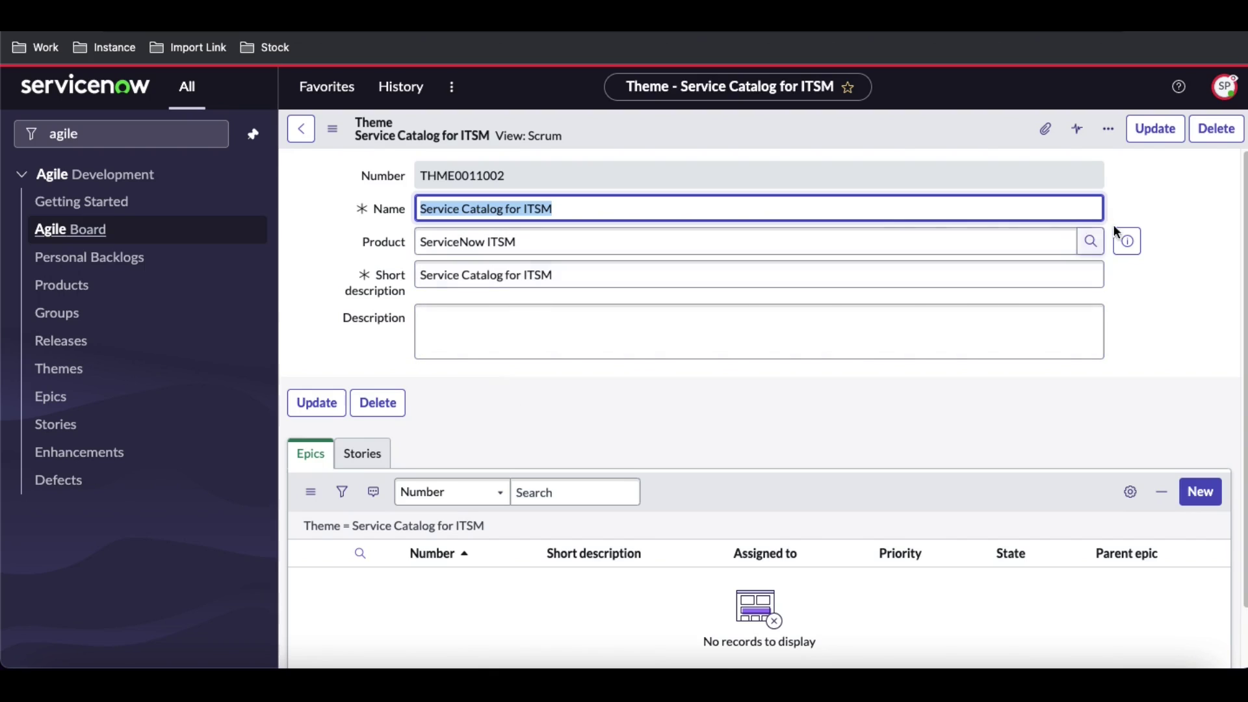
Open the ServiceNow ITSM product record and review its themes, groups and releases
{"action": "left_click", "coordinate": [1130, 242]}
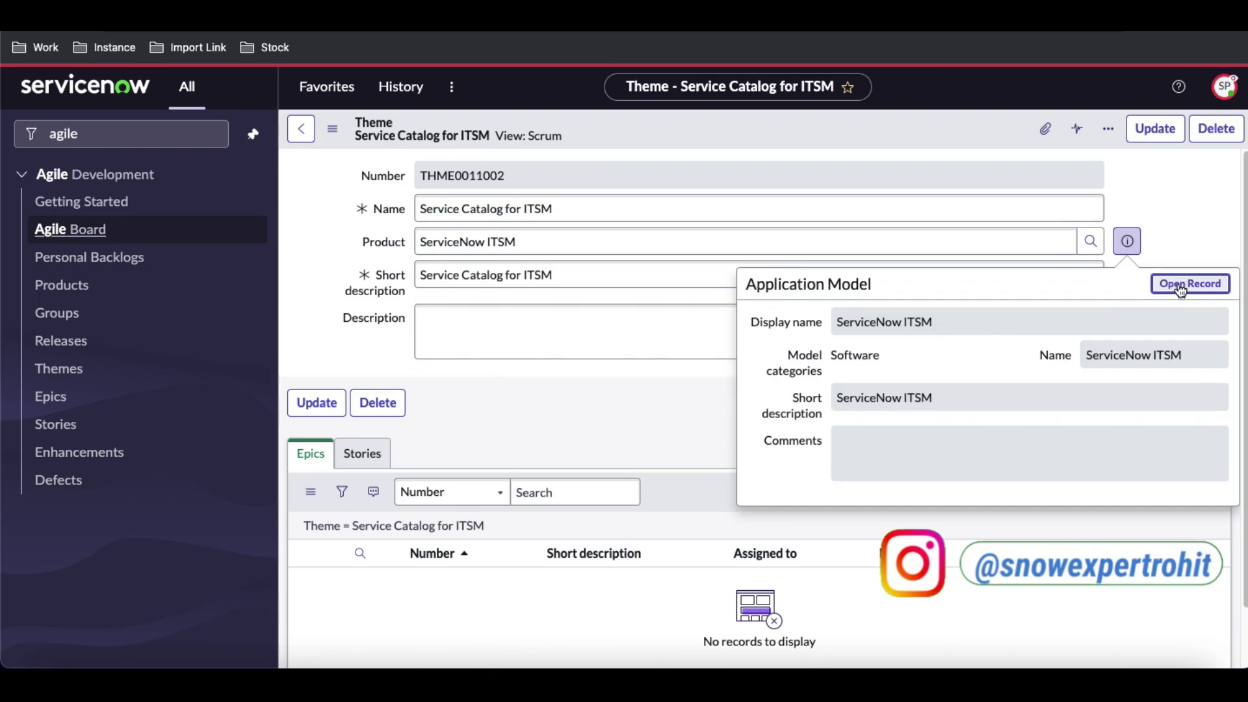
{"action": "left_click", "coordinate": [1188, 284]}
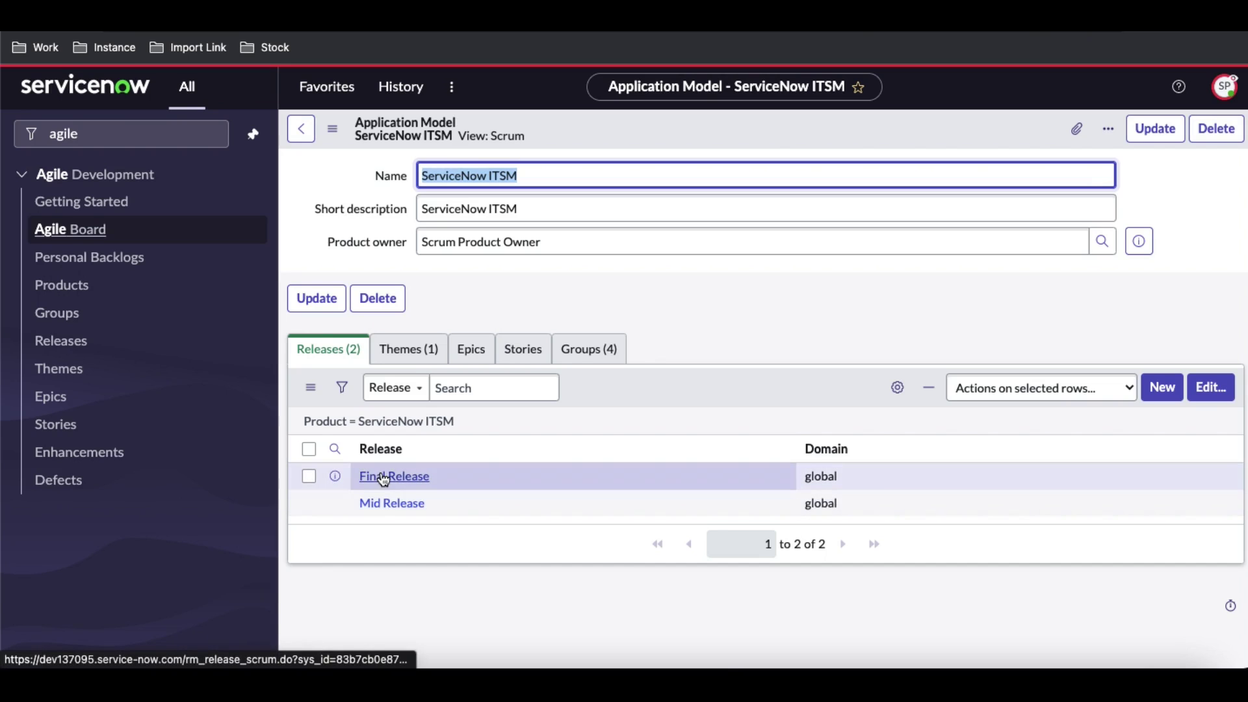
{"action": "left_click", "coordinate": [400, 357]}
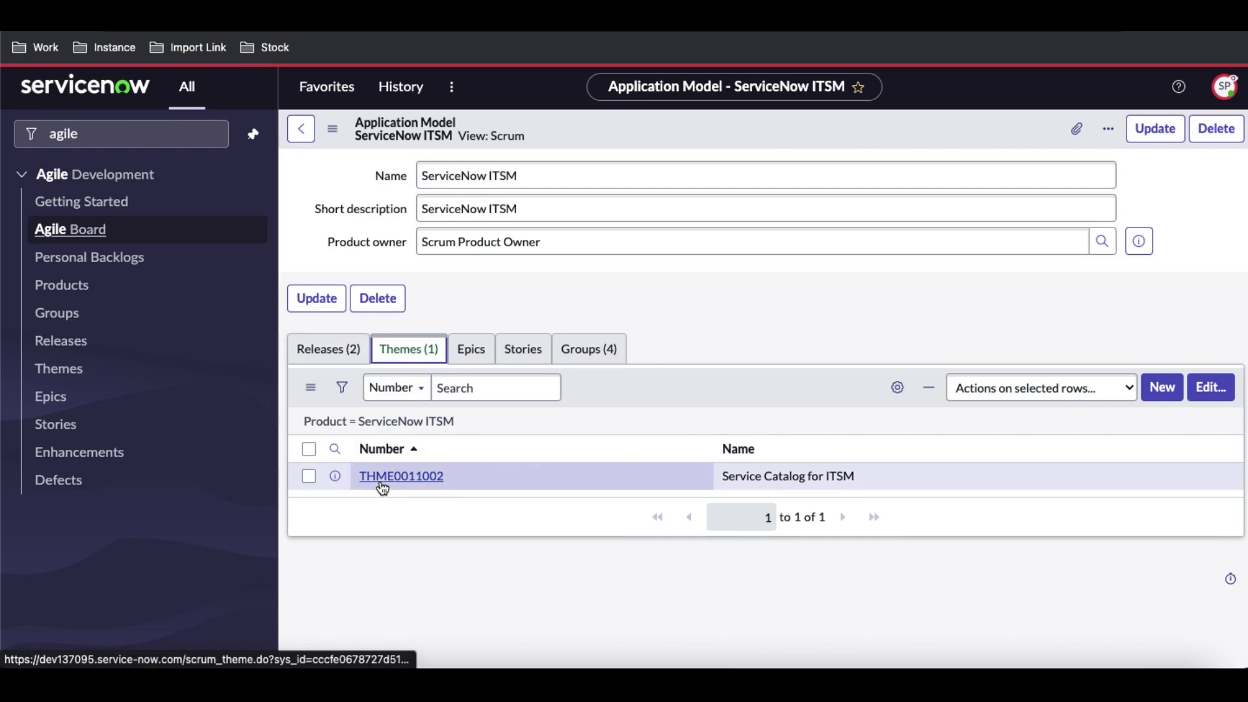
{"action": "left_click", "coordinate": [588, 353]}
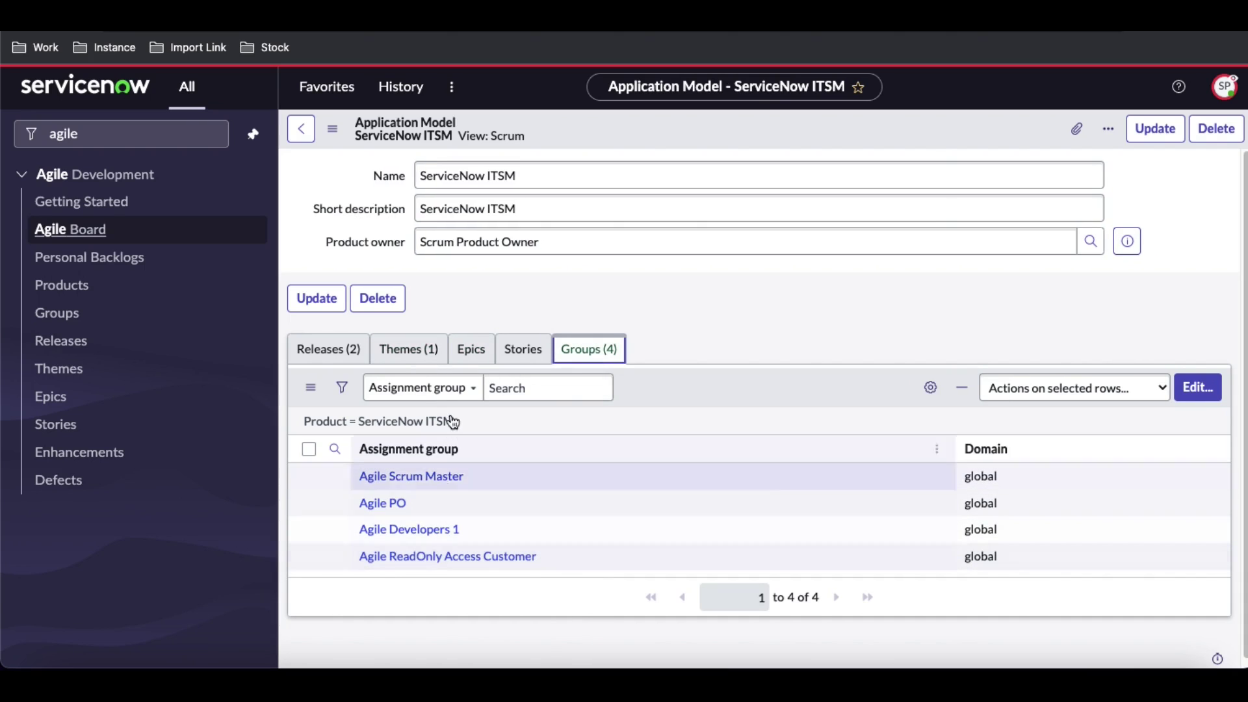
{"action": "left_click", "coordinate": [335, 357]}
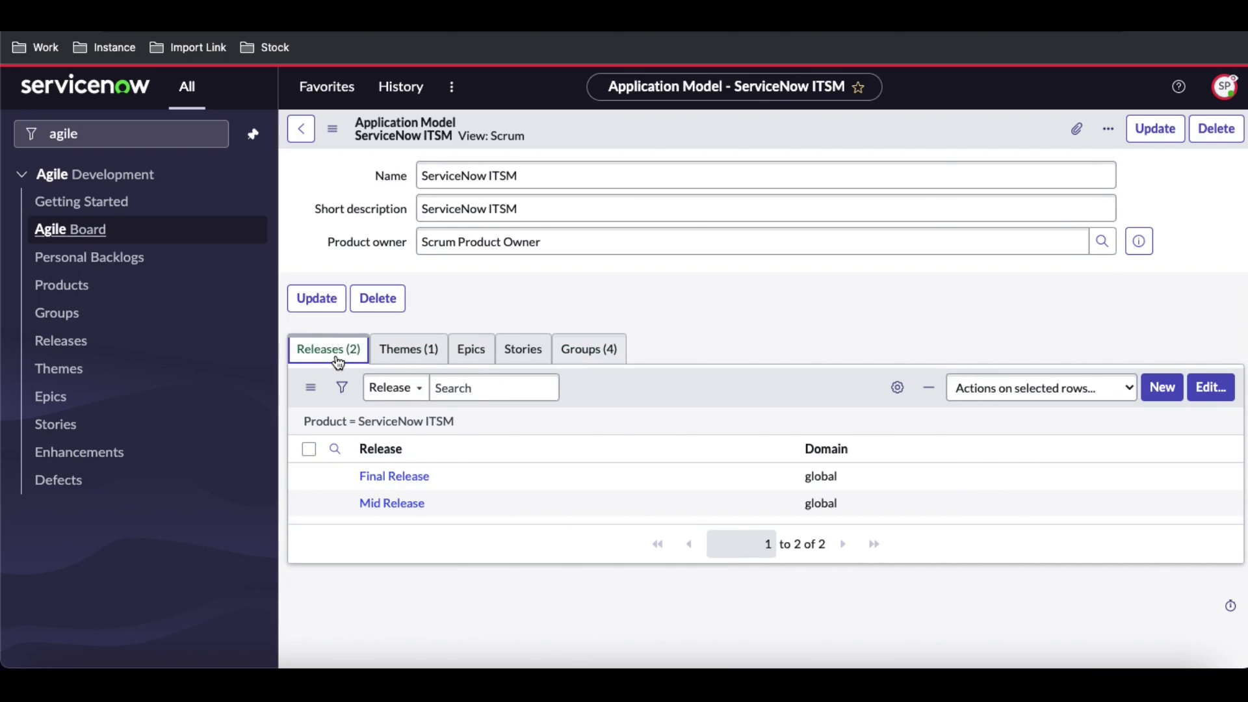
Open the Mid Release record and list its four linked assignment groups
{"action": "left_click", "coordinate": [394, 504]}
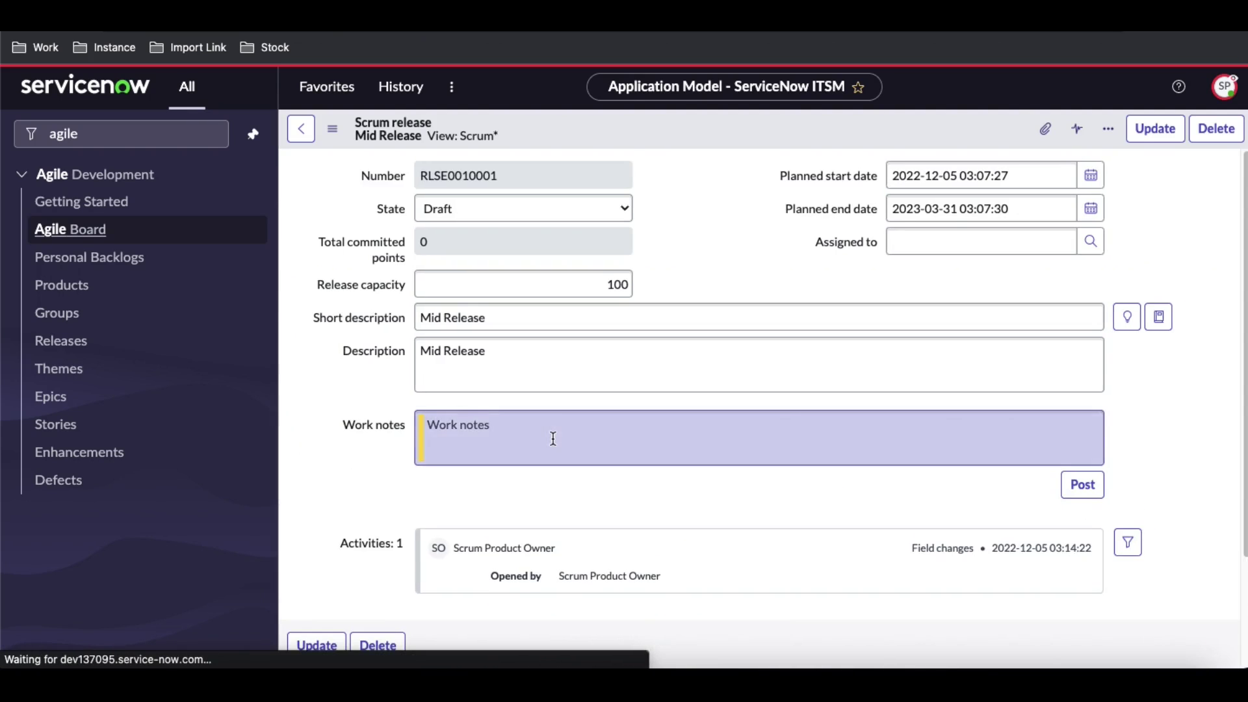
{"action": "scroll", "coordinate": [553, 439], "scroll_direction": "down", "scroll_amount": 4}
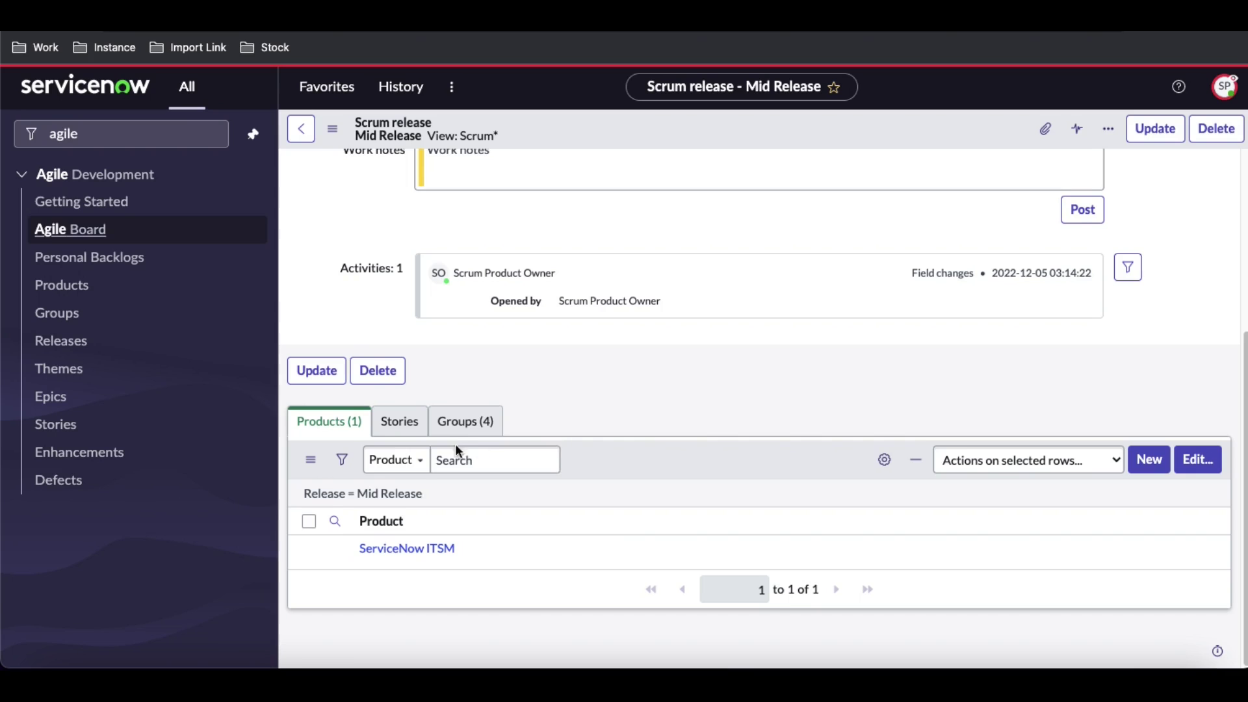
{"action": "left_click", "coordinate": [466, 424]}
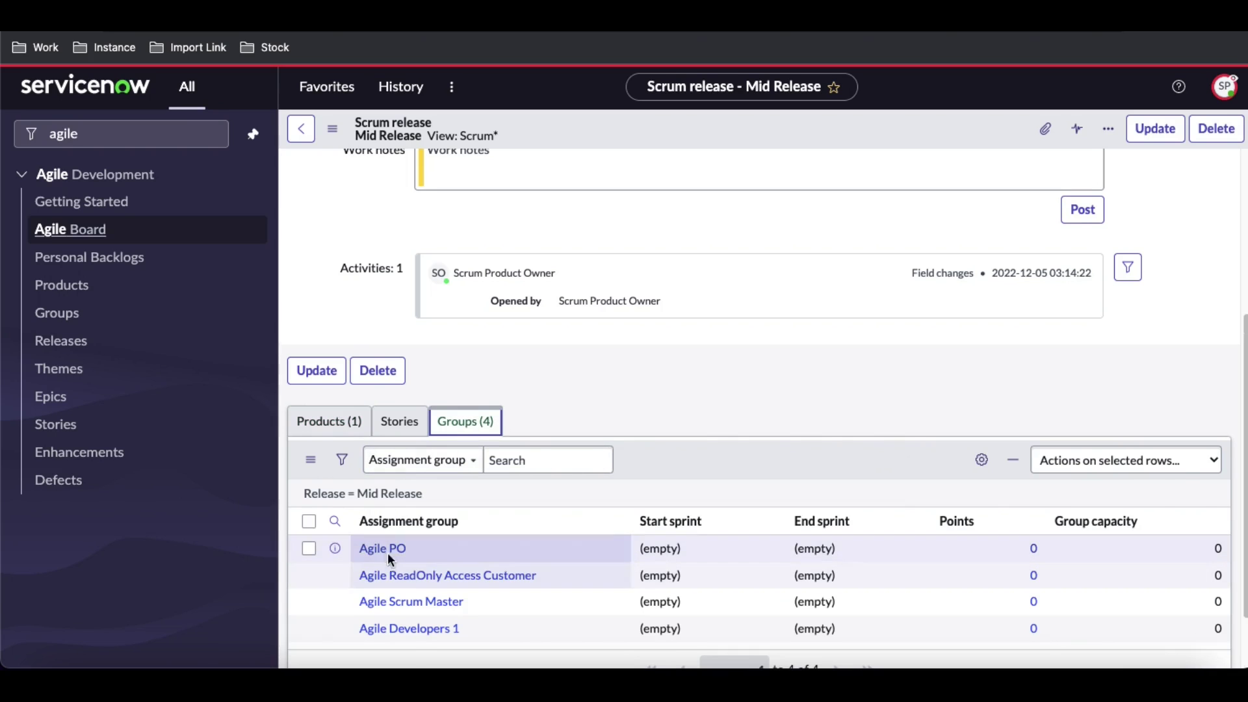
{"action": "scroll", "coordinate": [472, 548], "scroll_direction": "down", "scroll_amount": 1}
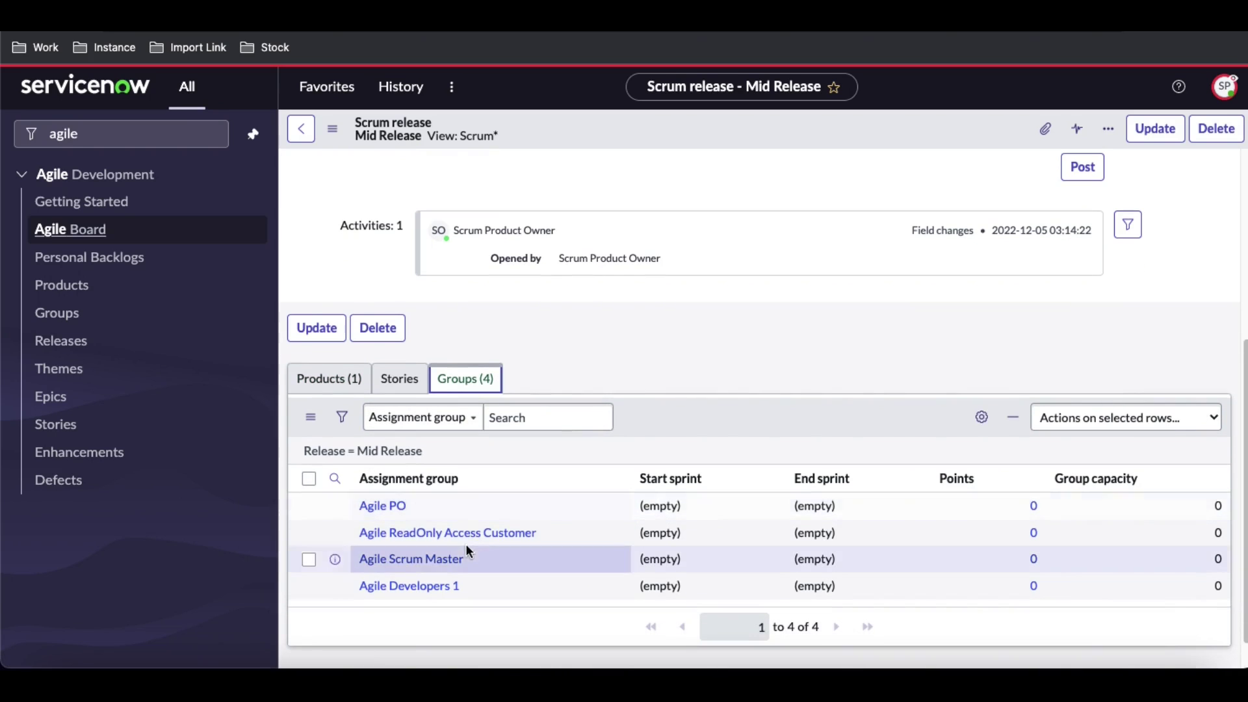
Open the Agile PO group record, then go to the list of agile themes
{"action": "left_click", "coordinate": [382, 506]}
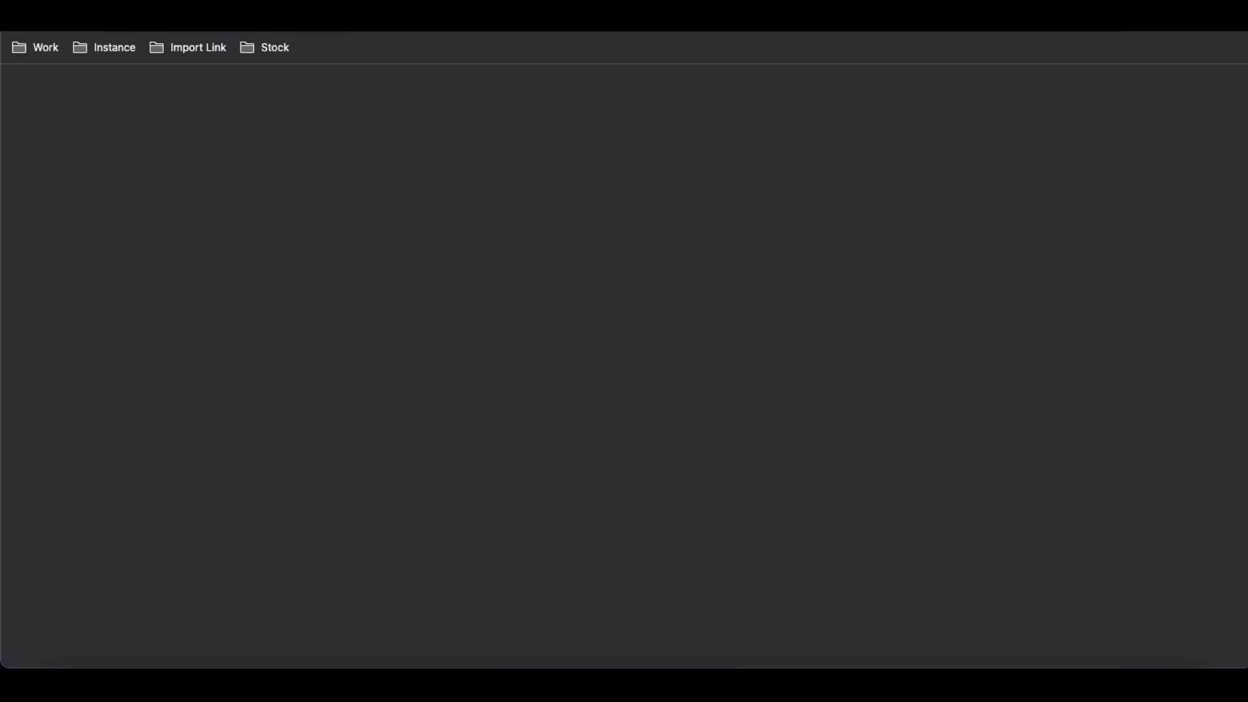
{"action": "left_click", "coordinate": [187, 354]}
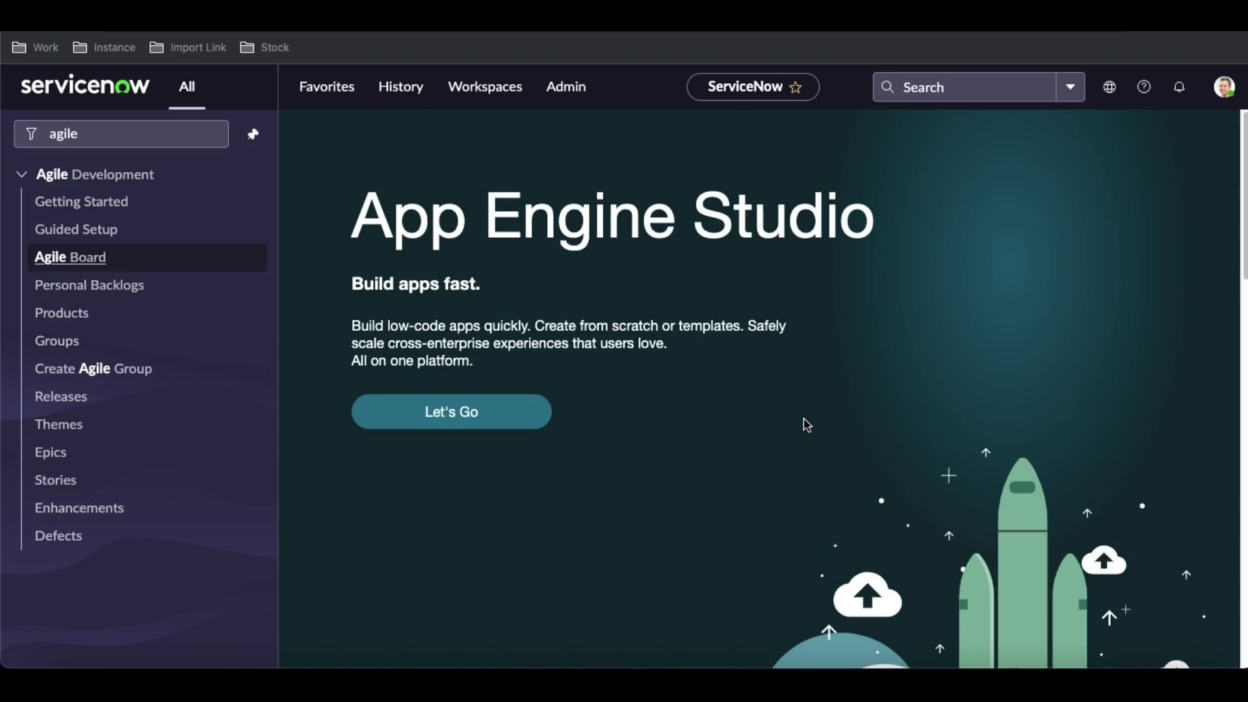
{"action": "left_click", "coordinate": [84, 434]}
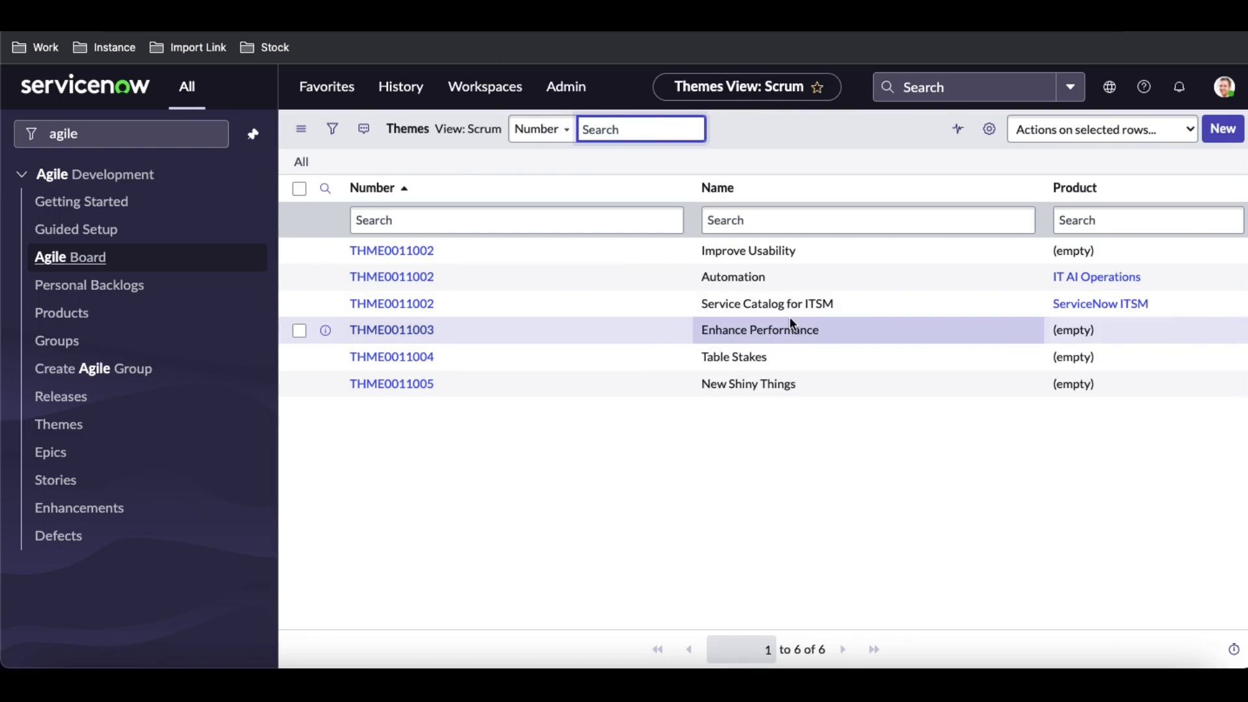
Impersonate the Scrum Master user from the avatar menu
{"action": "left_click", "coordinate": [1225, 87]}
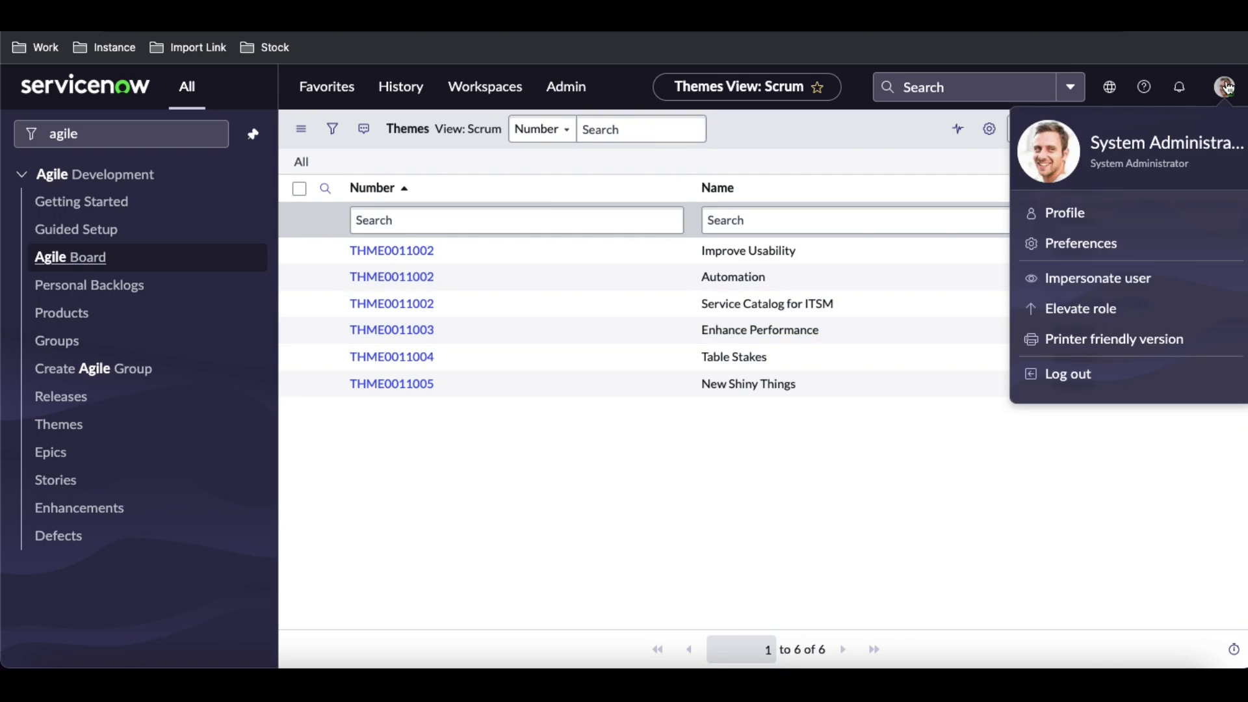
{"action": "left_click", "coordinate": [1081, 289]}
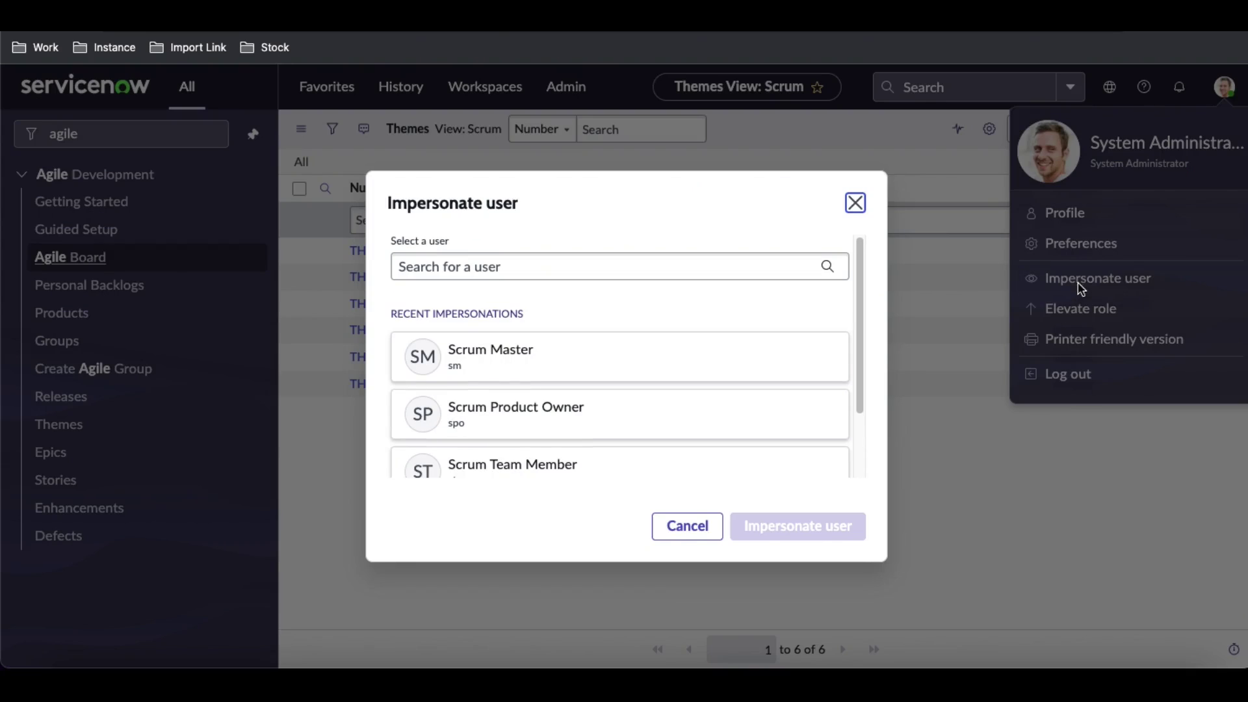
{"action": "scroll", "coordinate": [498, 410], "scroll_direction": "down", "scroll_amount": 1}
{"action": "left_click", "coordinate": [500, 403]}
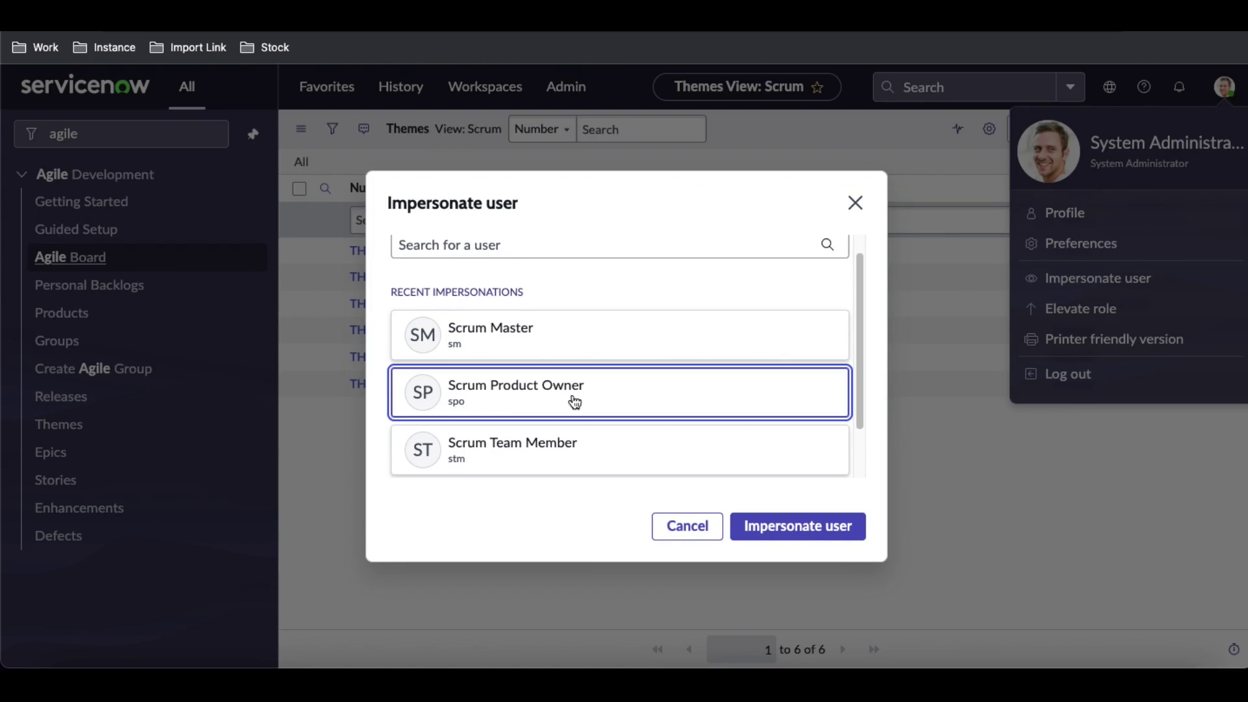
{"action": "left_click", "coordinate": [538, 333]}
{"action": "left_click", "coordinate": [747, 525]}
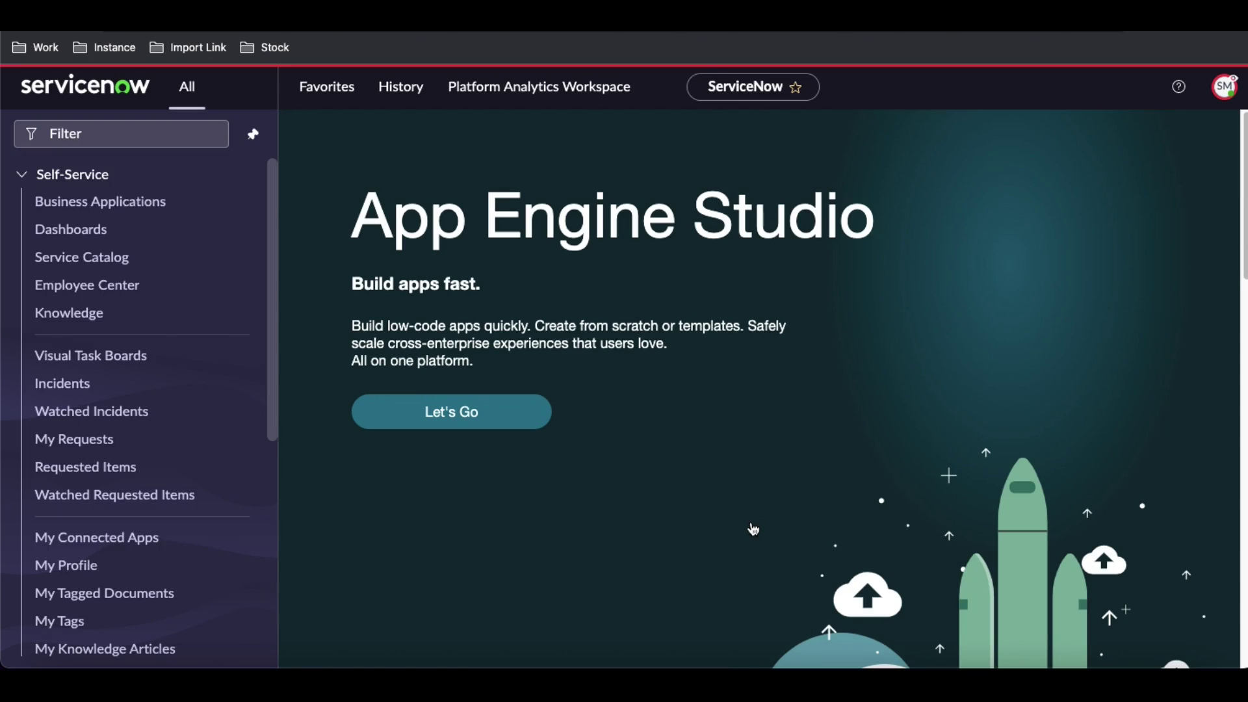
Filter the navigator for 'agile' and open the Agile Board
{"action": "left_click", "coordinate": [192, 133]}
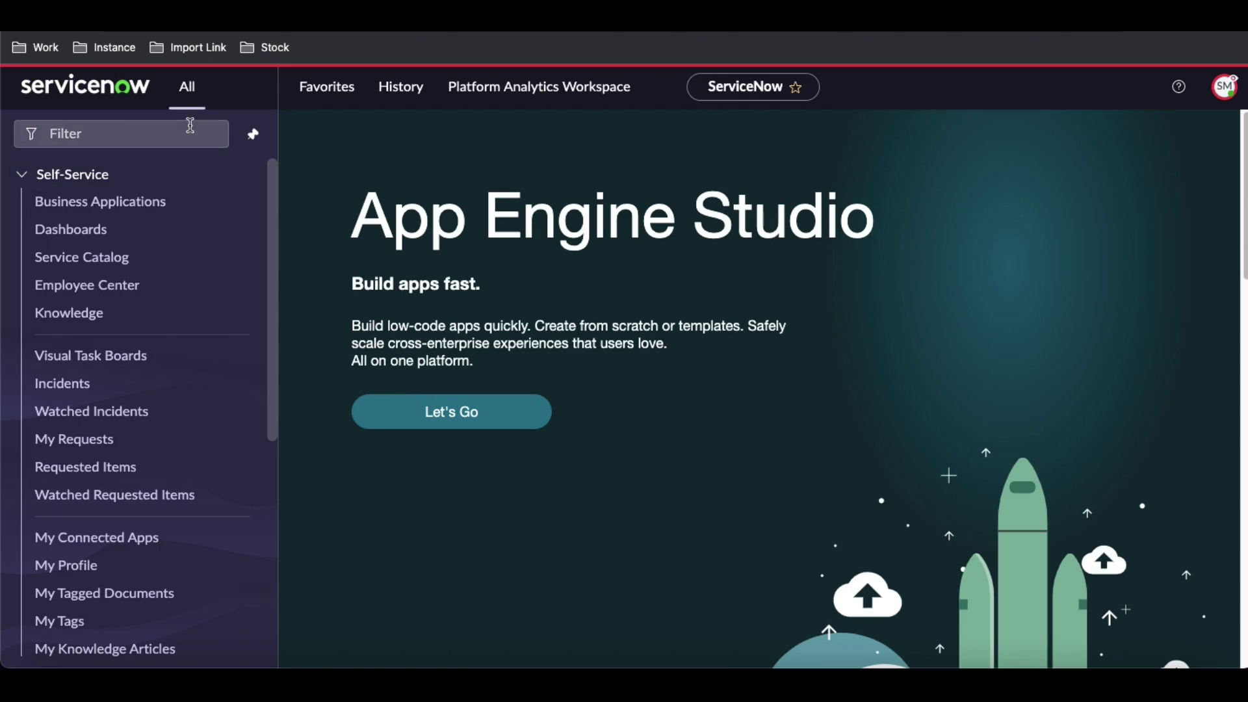
{"action": "type", "text": "agile"}
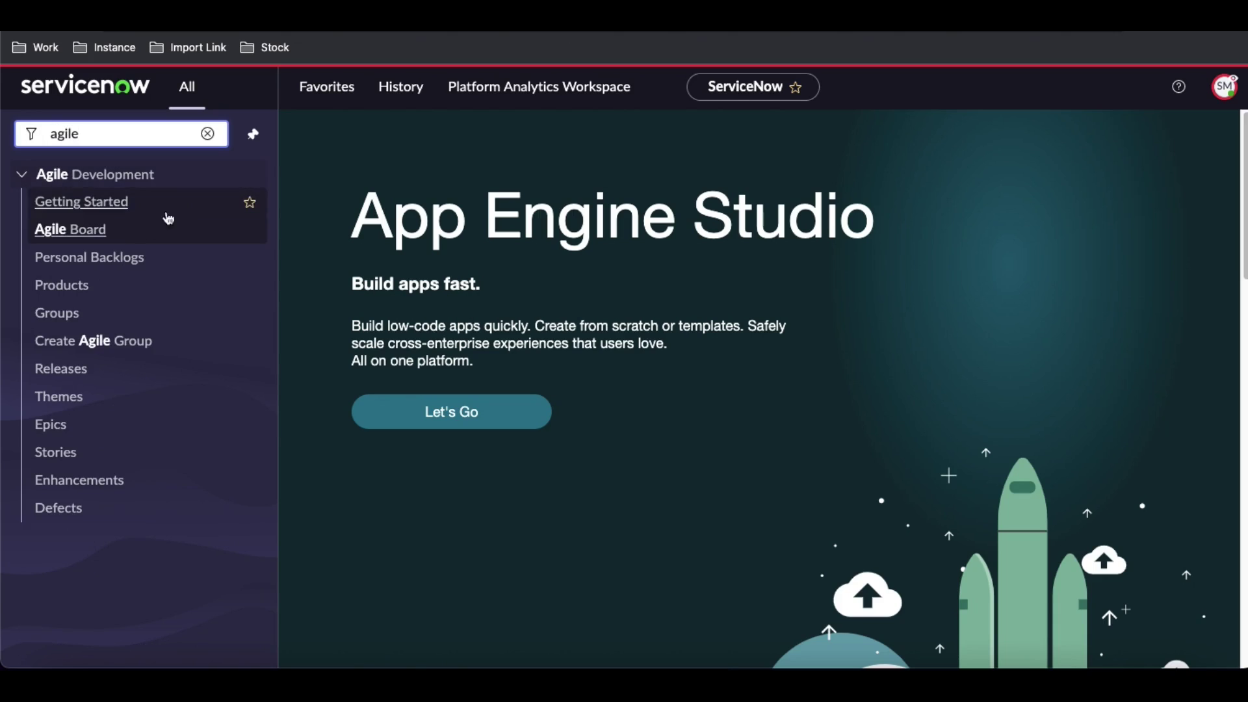
{"action": "left_click", "coordinate": [130, 240]}
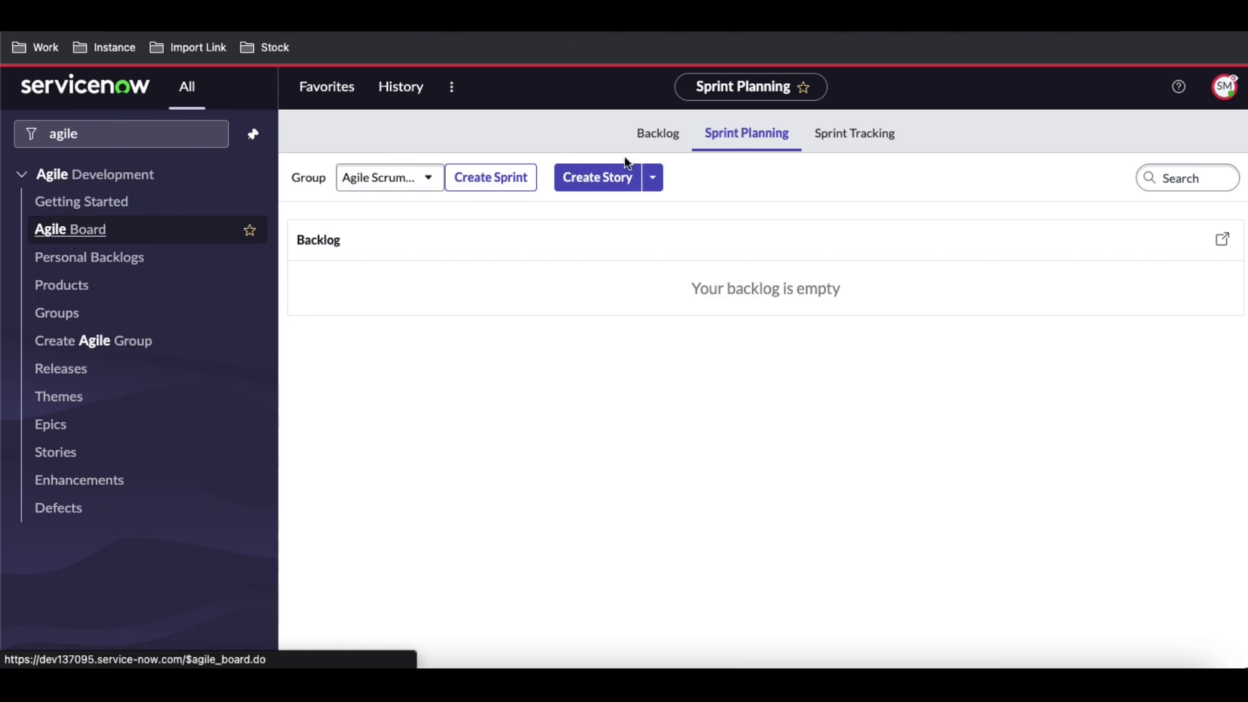
Check Sprint Tracking, Backlog, Sprint Planning and the Group dropdown, then open the Groups list
{"action": "left_click", "coordinate": [850, 132]}
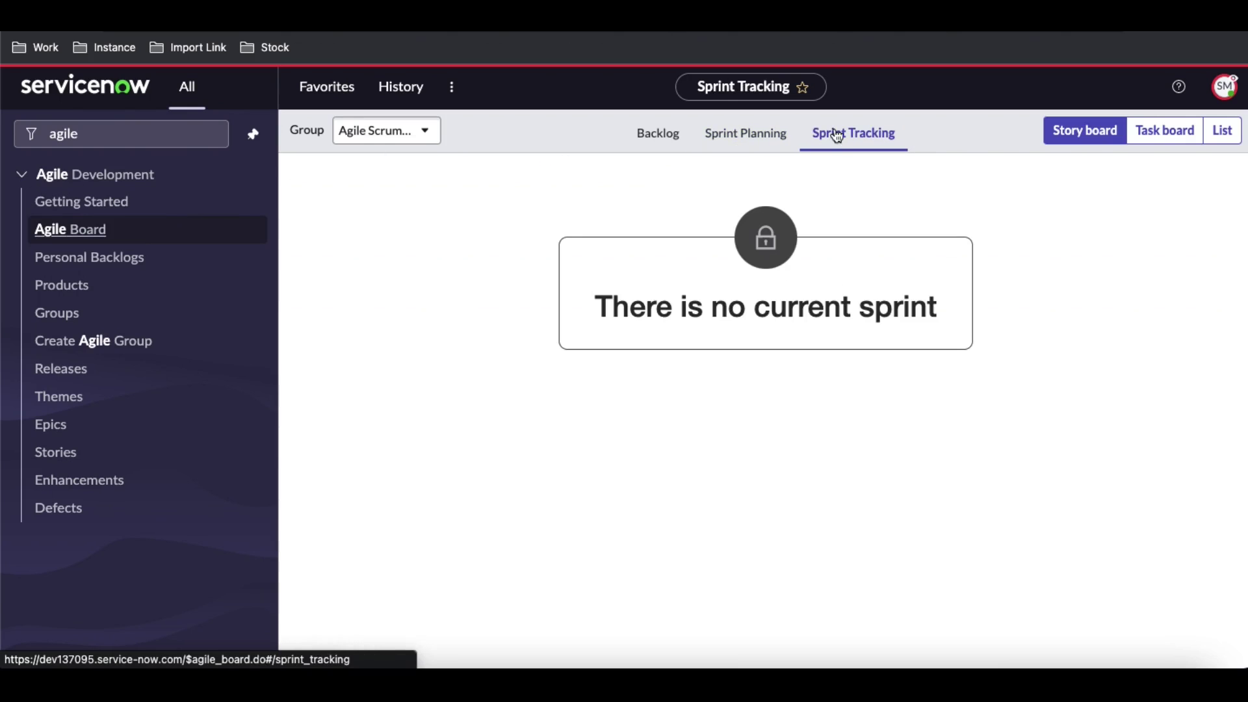
{"action": "left_click", "coordinate": [672, 135]}
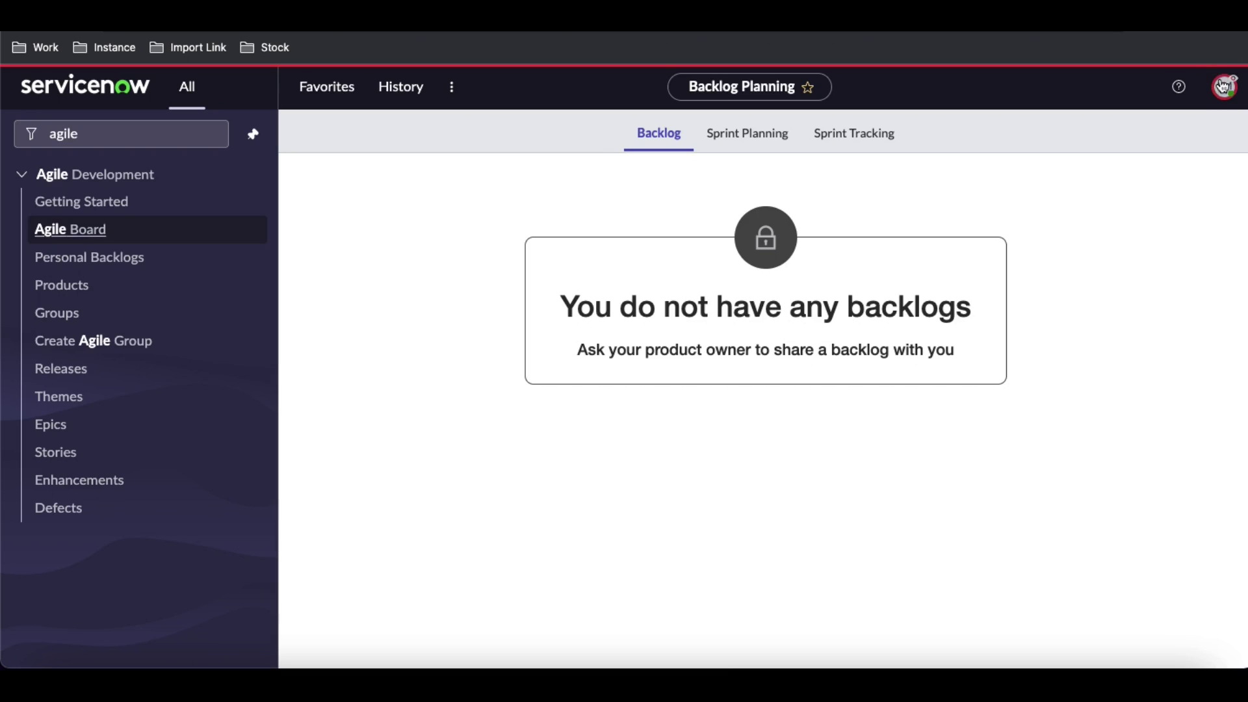
{"action": "left_click", "coordinate": [745, 144]}
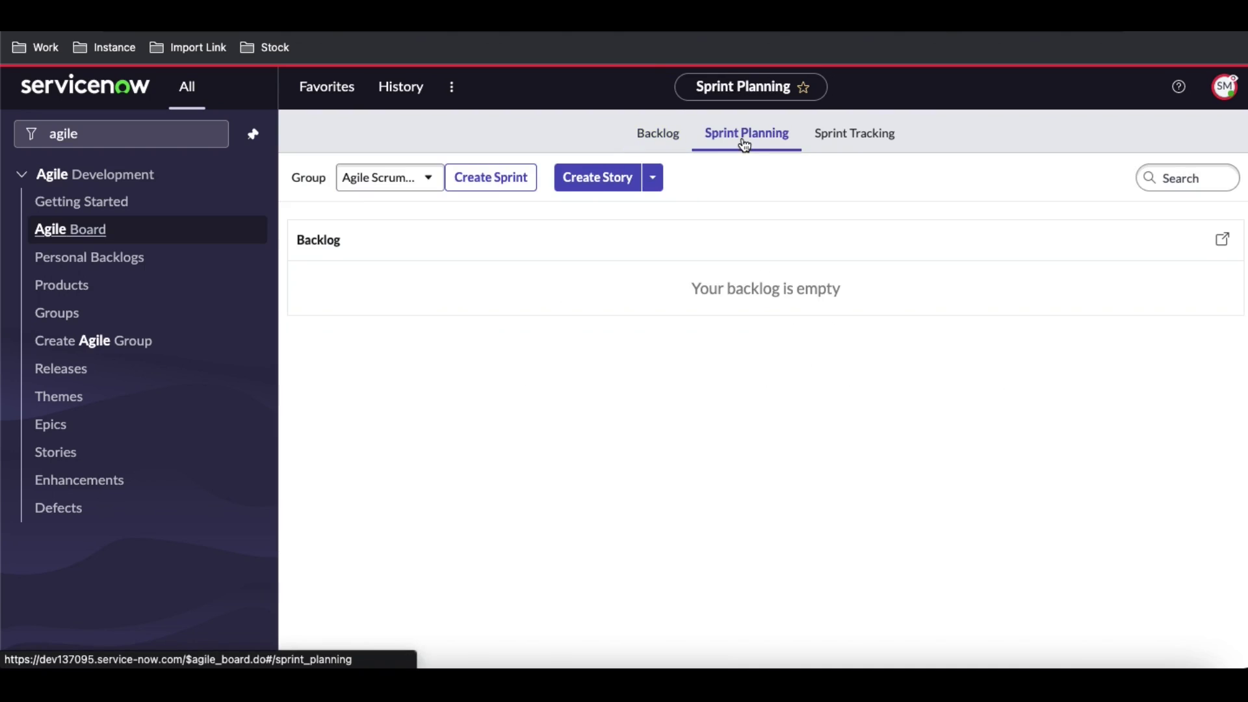
{"action": "left_click", "coordinate": [406, 179]}
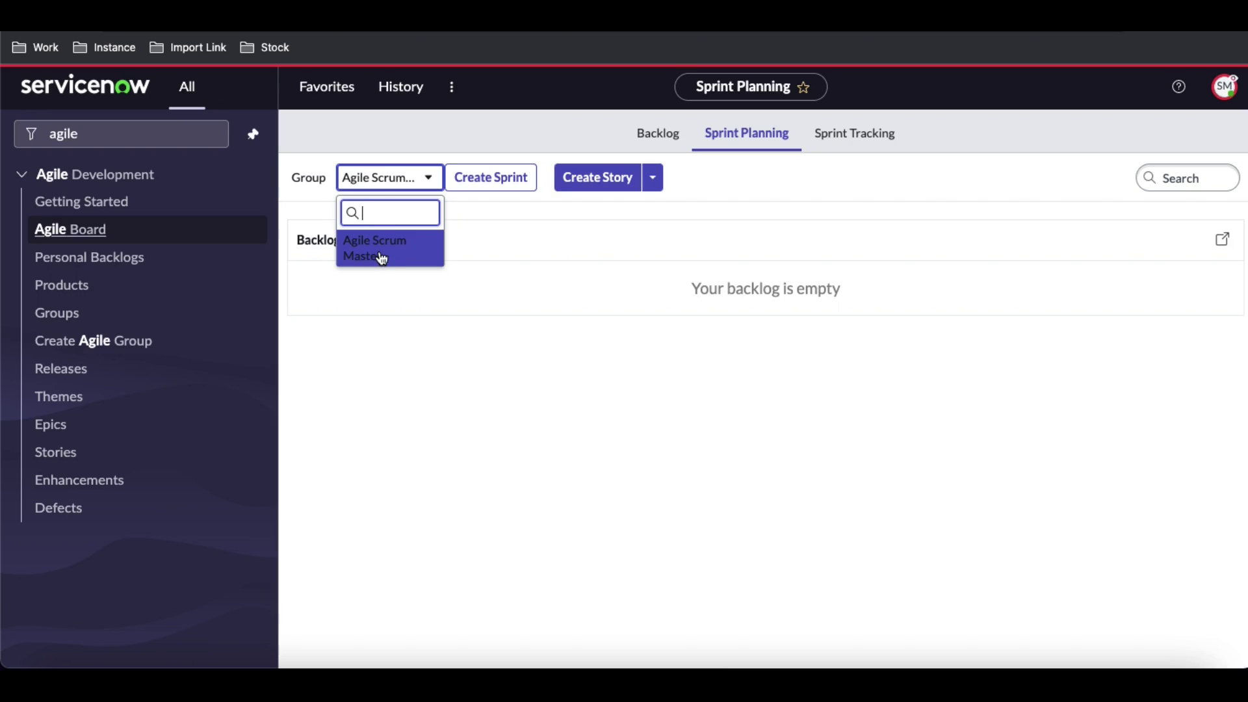
{"action": "left_click", "coordinate": [79, 315]}
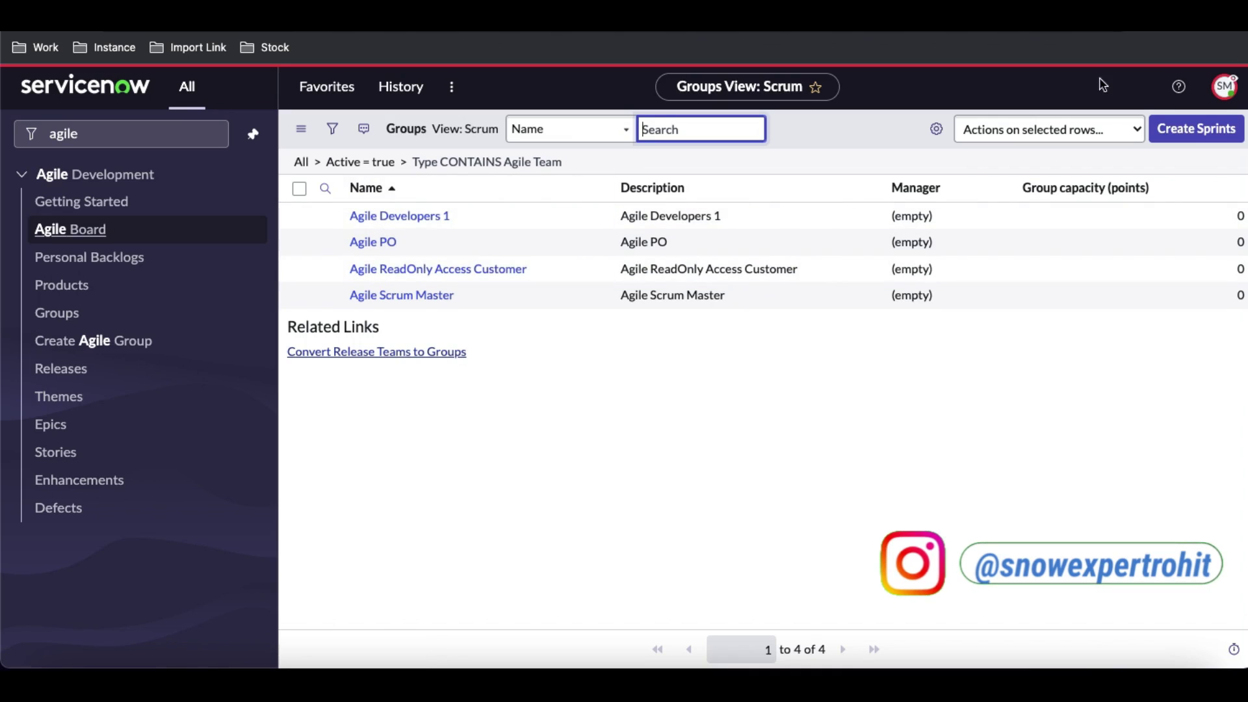
End the impersonation and open the Agile Developers 1 group record
{"action": "left_click", "coordinate": [1228, 99]}
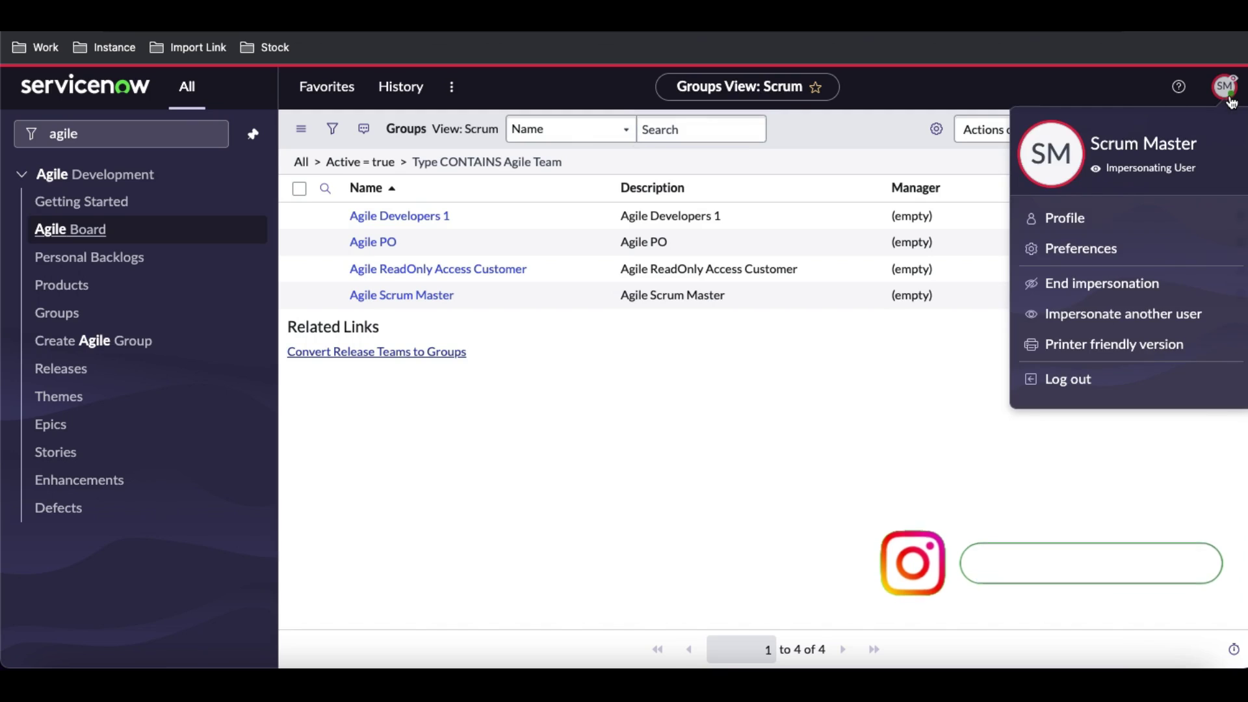
{"action": "left_click", "coordinate": [1106, 289]}
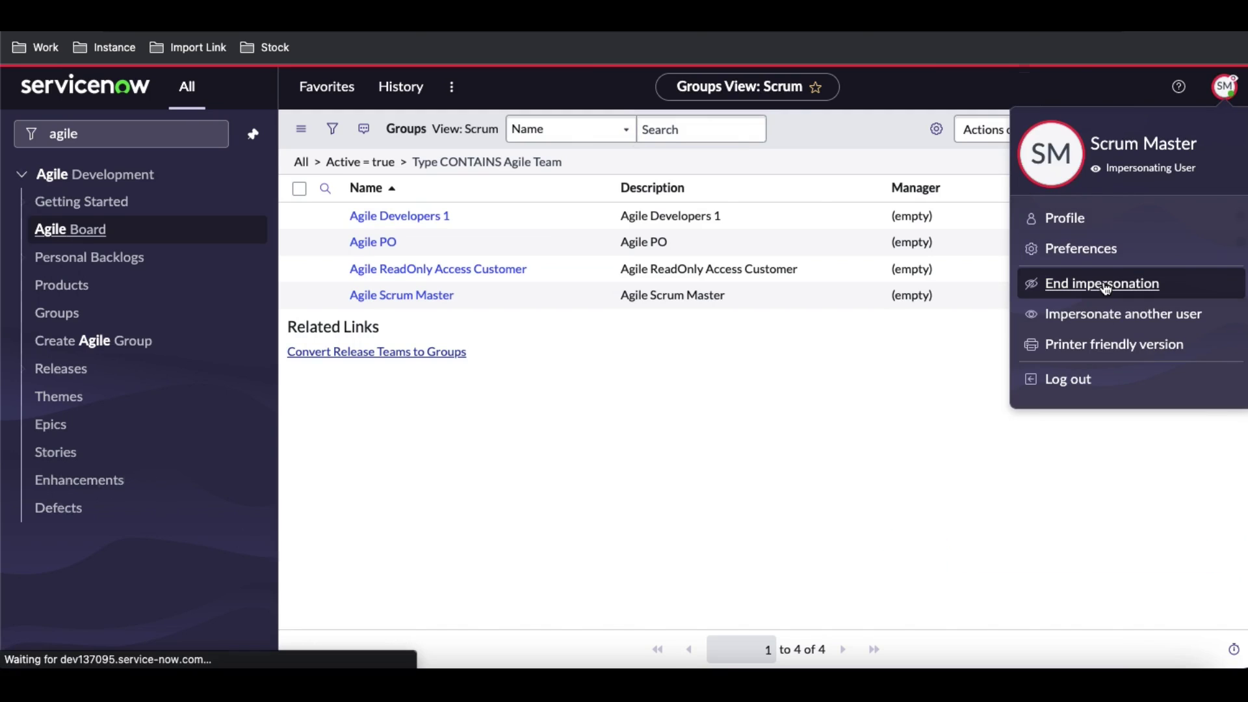
{"action": "type", "text": "agile"}
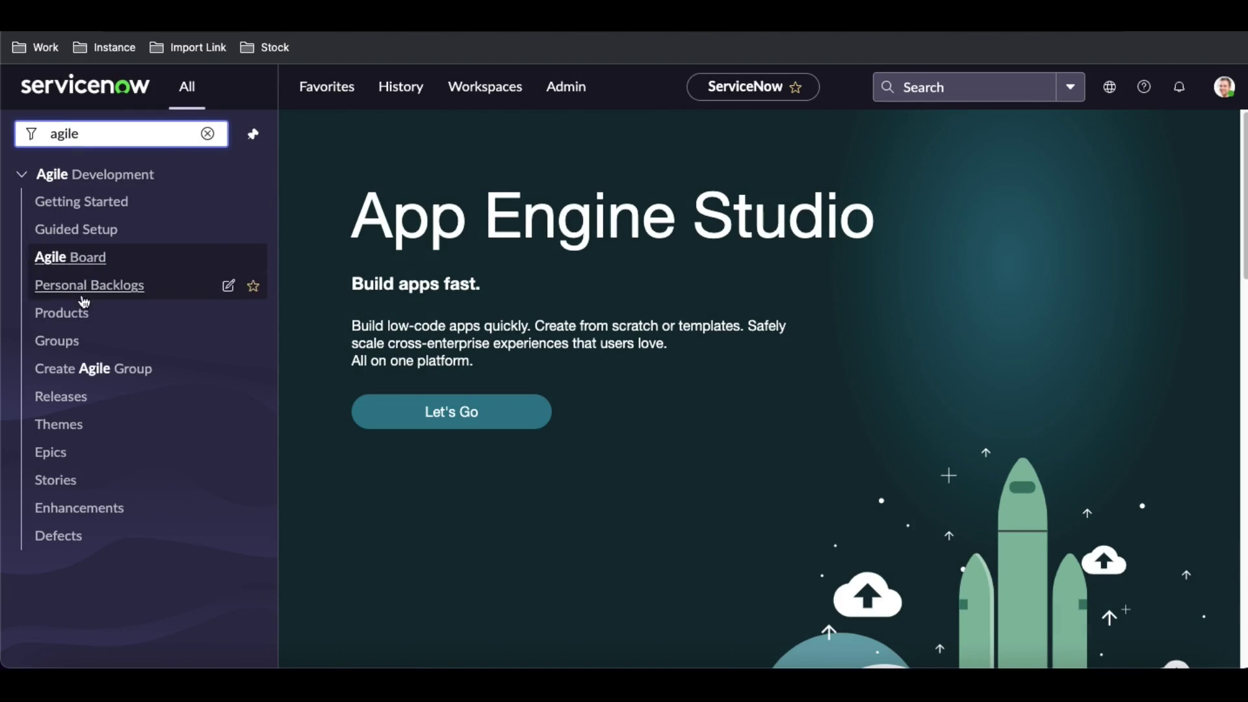
{"action": "left_click", "coordinate": [57, 341]}
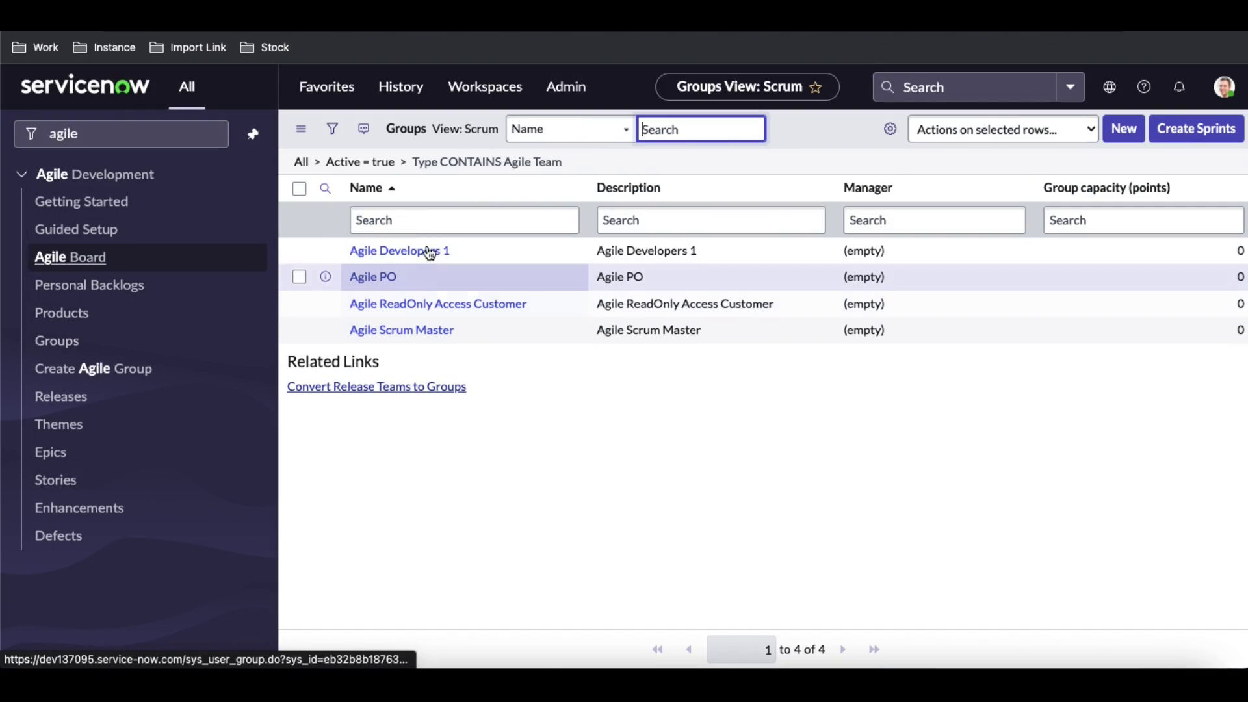
{"action": "left_click", "coordinate": [429, 252]}
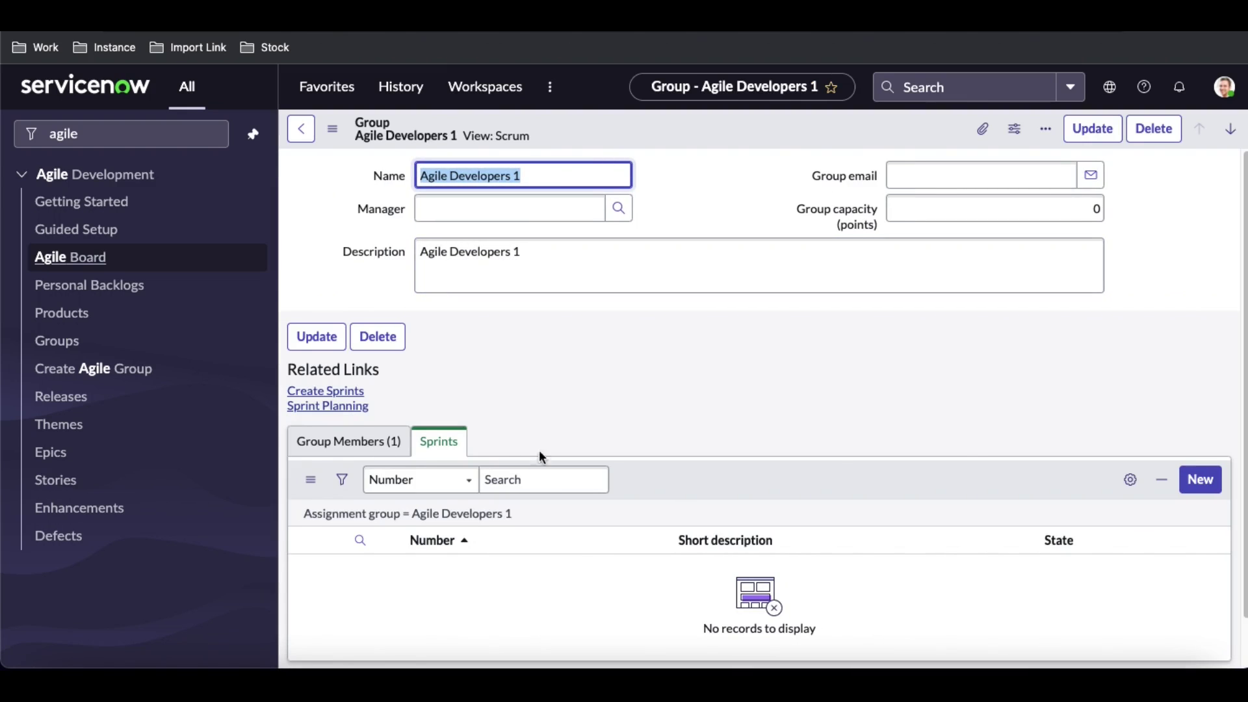
Add Scrum Master to the Agile Developers 1 group members and save
{"action": "left_click", "coordinate": [361, 443]}
{"action": "left_click", "coordinate": [1195, 488]}
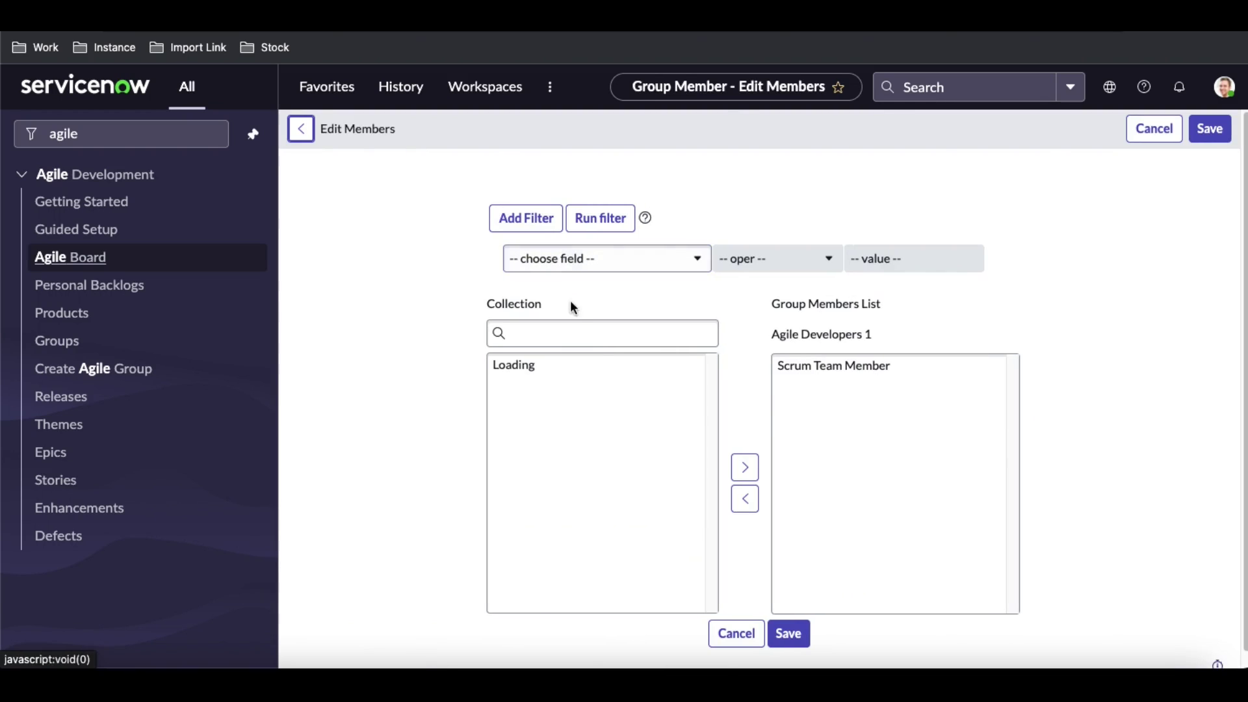
{"action": "left_click", "coordinate": [569, 332]}
{"action": "type", "text": "scrum Mas"}
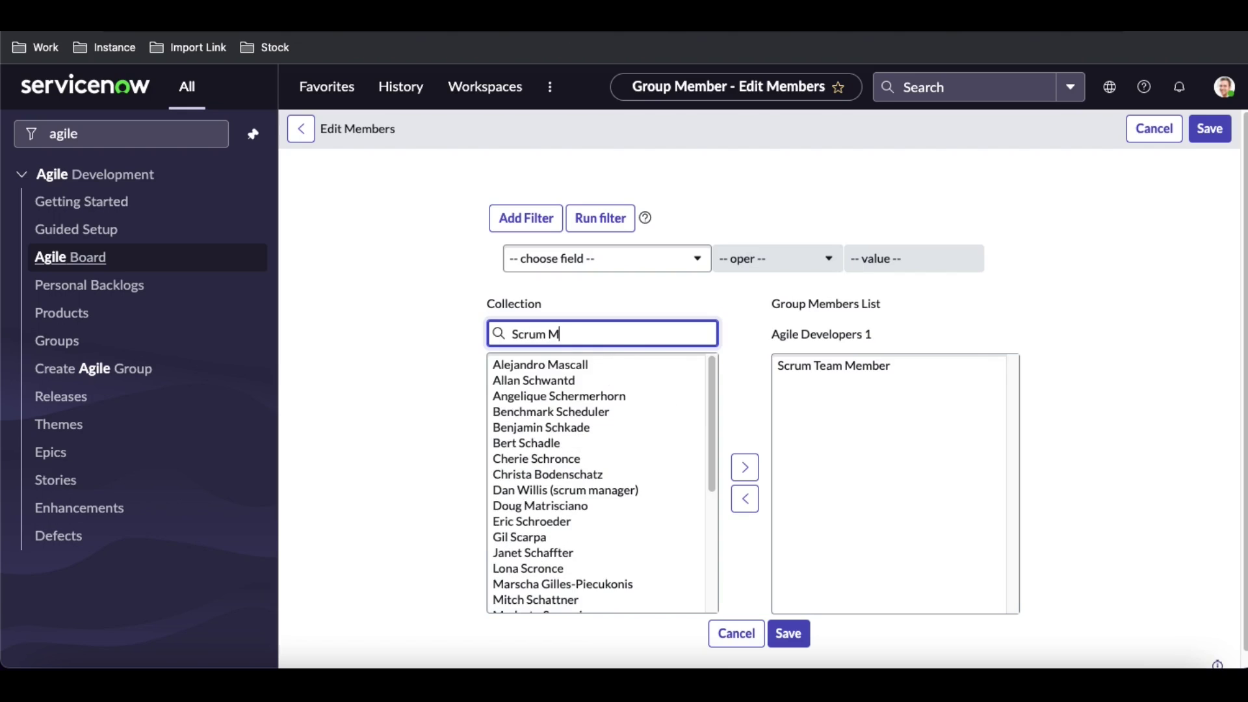
{"action": "left_click", "coordinate": [540, 368]}
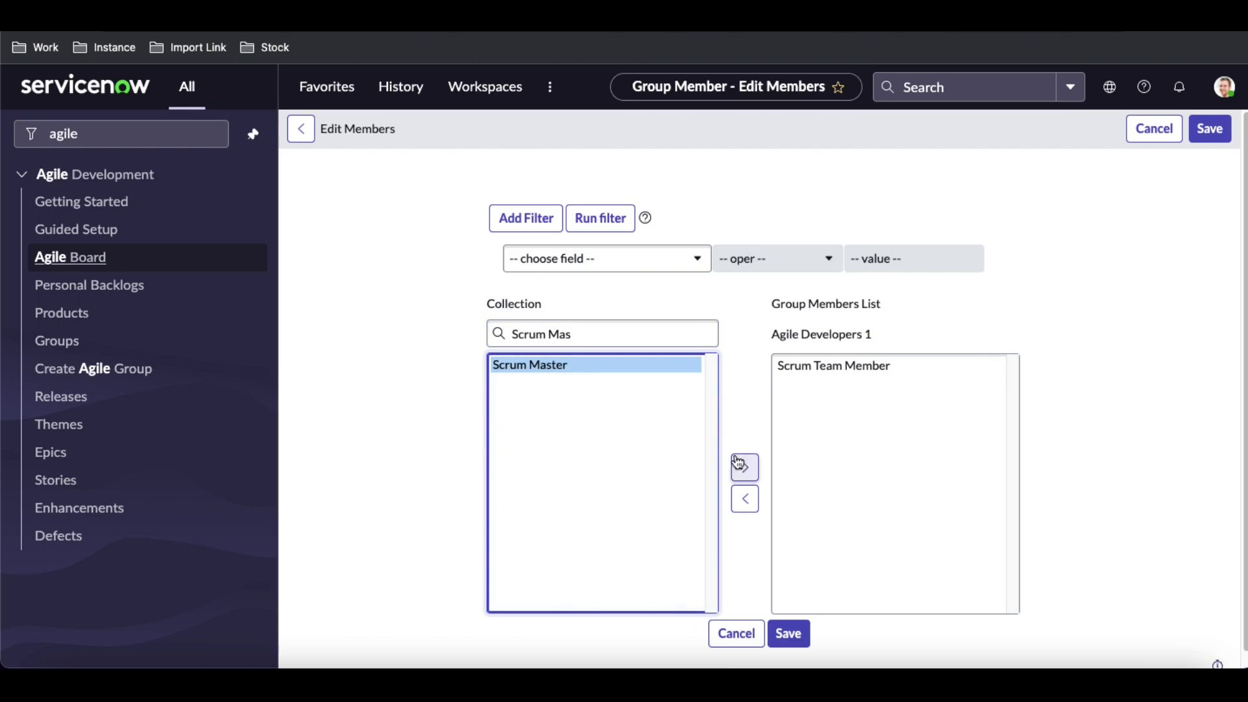
{"action": "left_click", "coordinate": [745, 470]}
{"action": "left_click", "coordinate": [788, 633]}
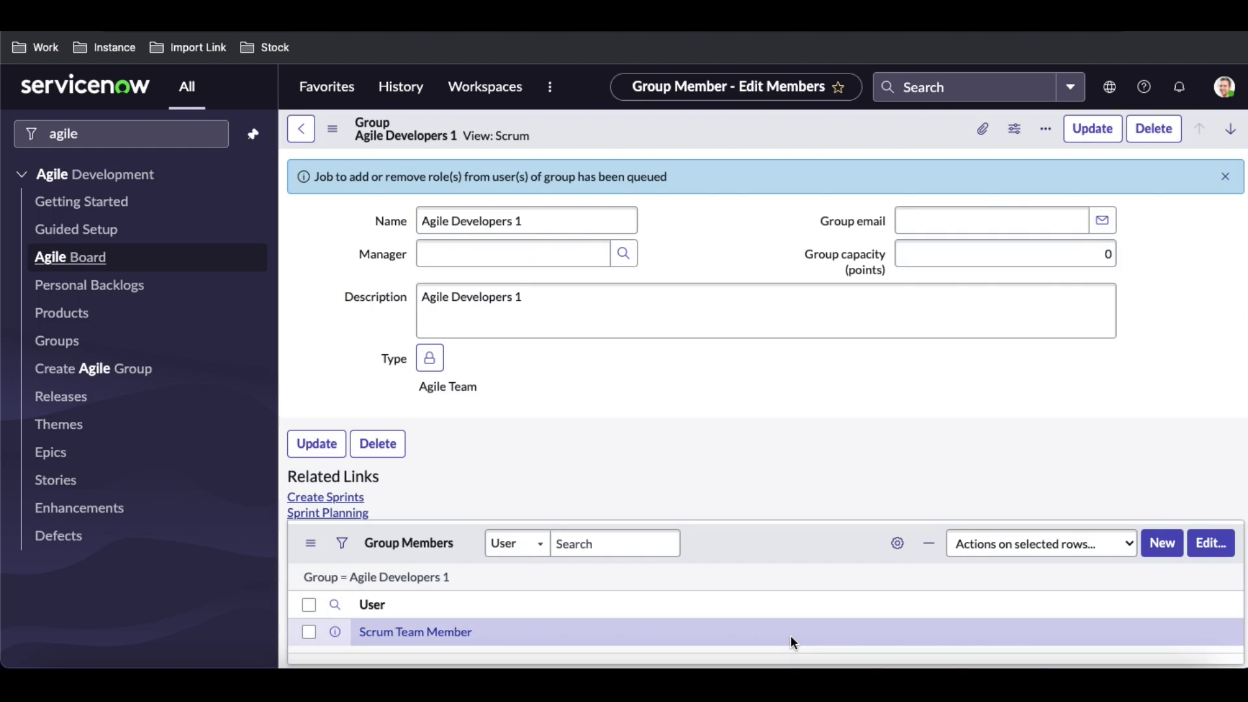
Impersonate the Scrum Master user again from the avatar menu
{"action": "left_click", "coordinate": [1227, 90]}
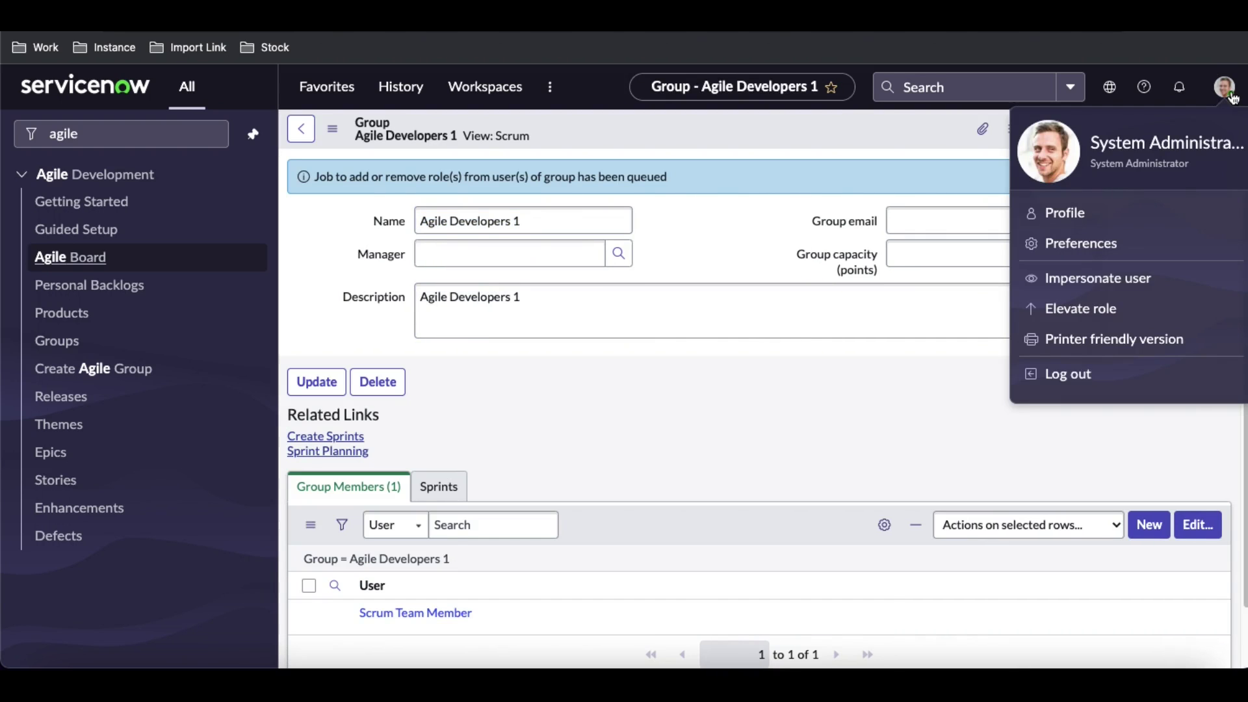
{"action": "left_click", "coordinate": [1059, 284]}
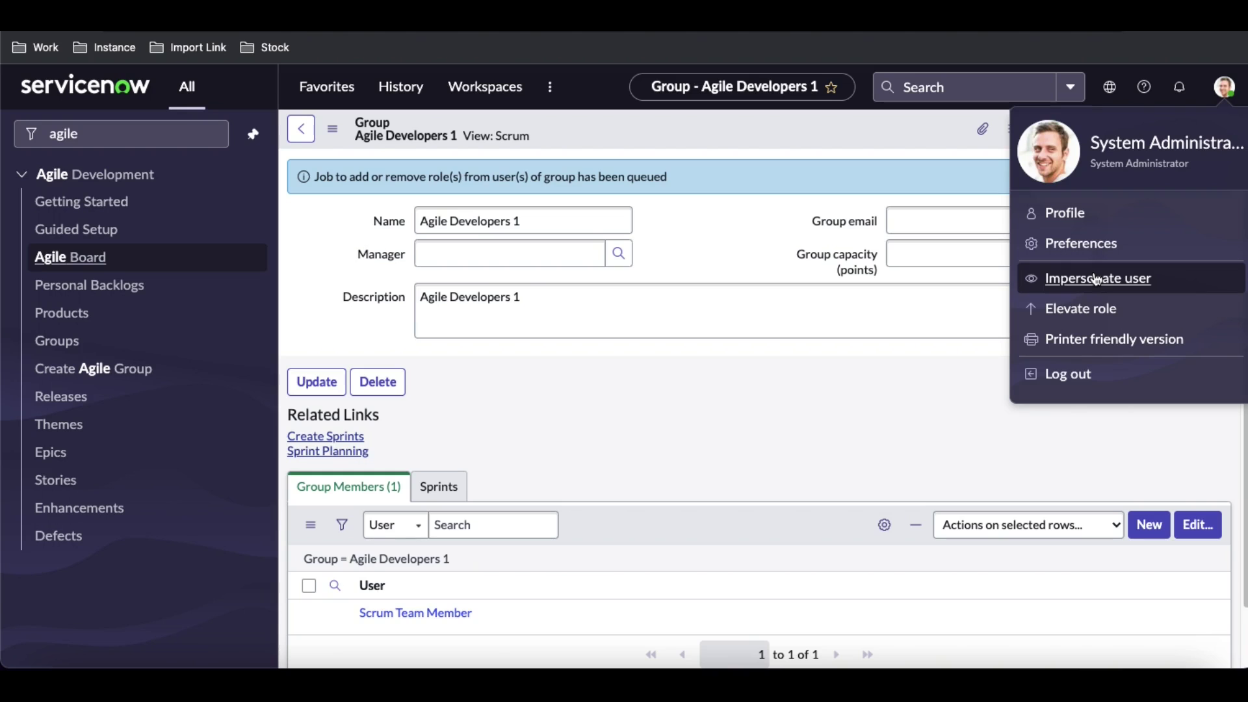
{"action": "left_click", "coordinate": [1097, 280]}
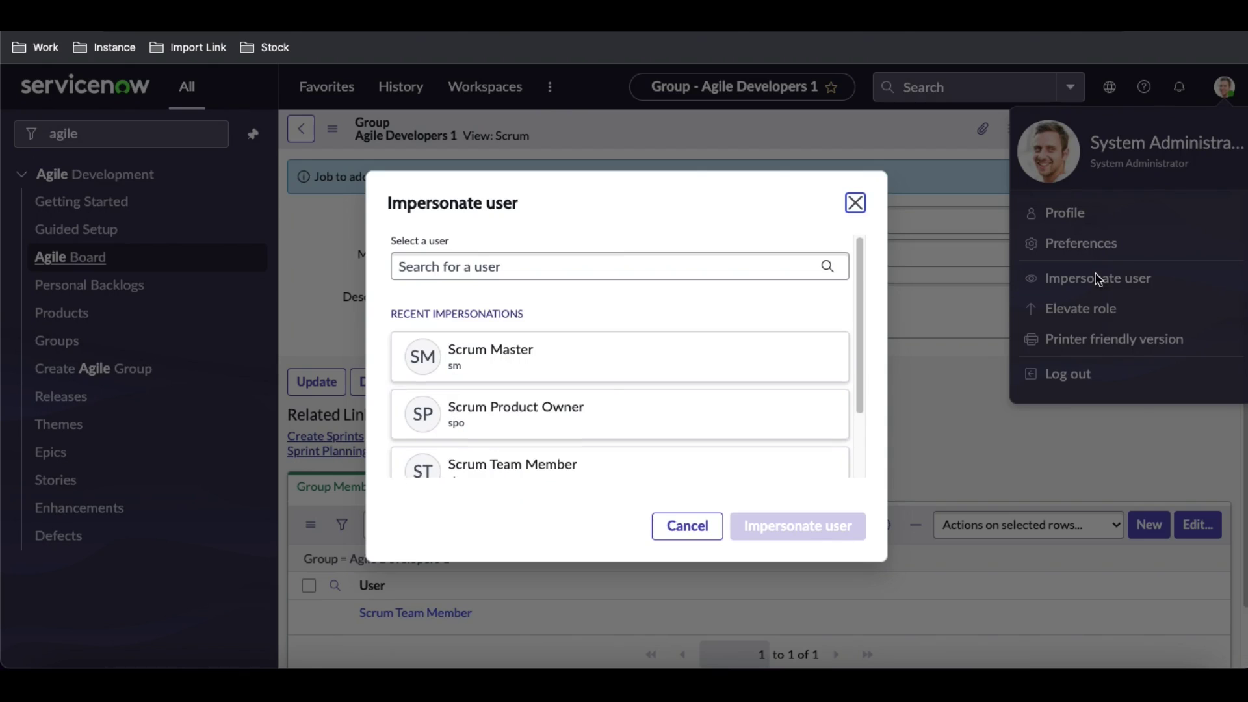
{"action": "left_click", "coordinate": [514, 358]}
{"action": "left_click", "coordinate": [771, 541]}
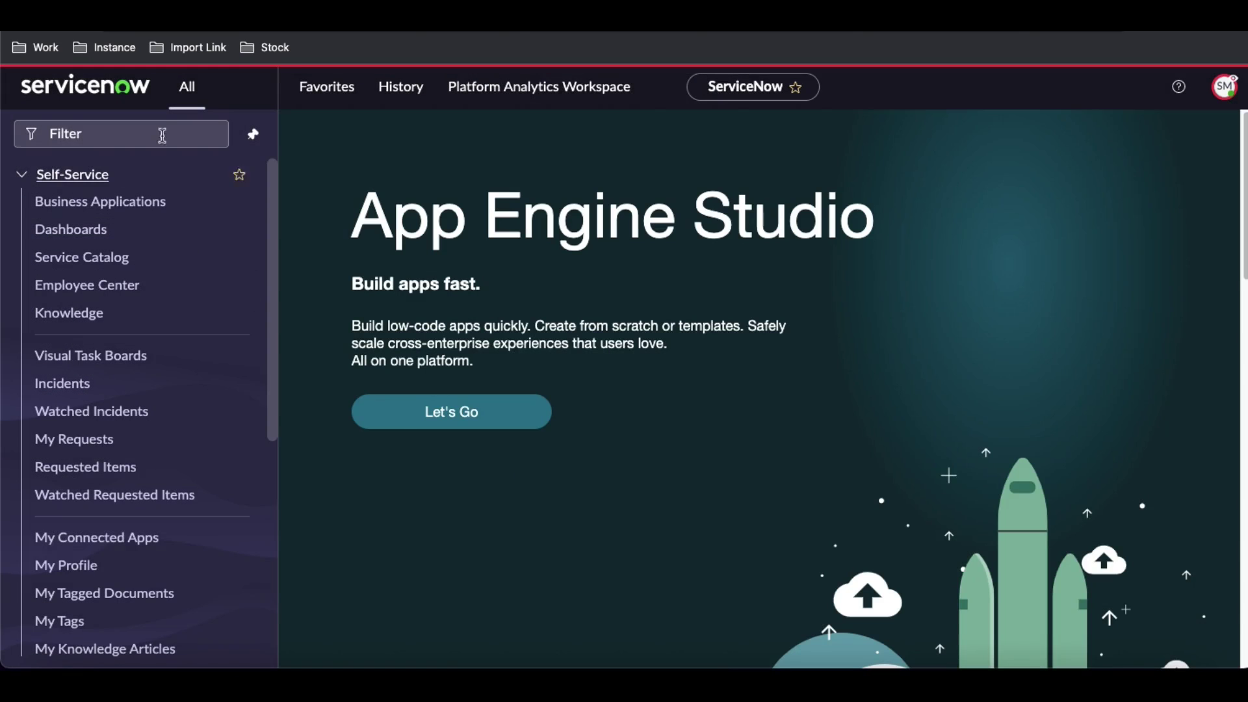
Filter the navigator for 'agile' and open the Epics list
{"action": "left_click", "coordinate": [161, 129]}
{"action": "type", "text": "ai"}
{"action": "key", "text": "BackSpace"}
{"action": "type", "text": "gile"}
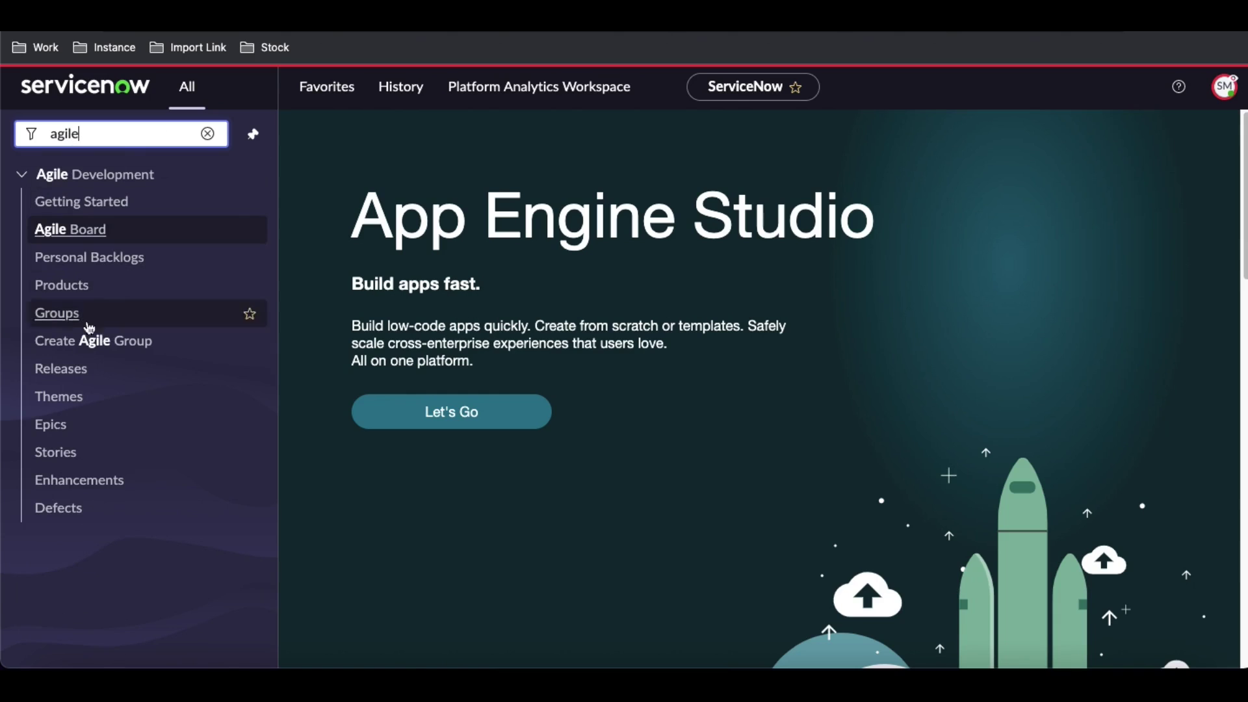
{"action": "left_click", "coordinate": [72, 426]}
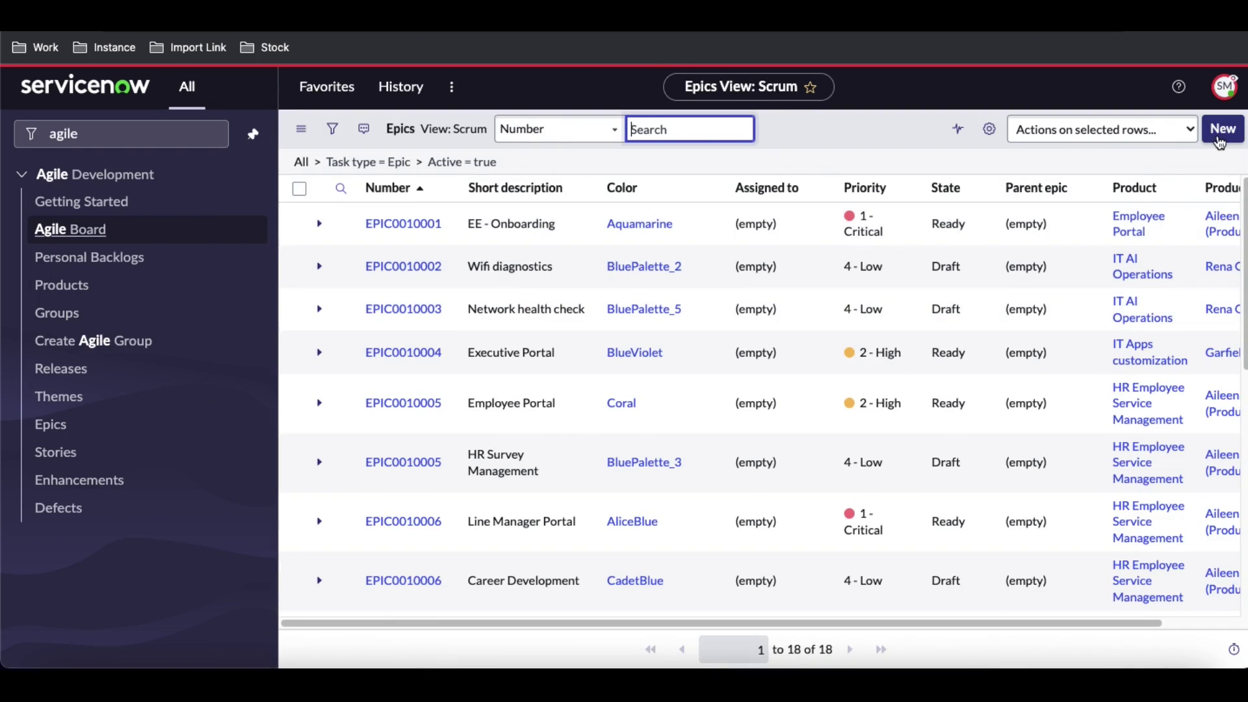
Create and save a new epic 'End User Catalog Item' with Product ServiceNow ITSM
{"action": "left_click", "coordinate": [1222, 137]}
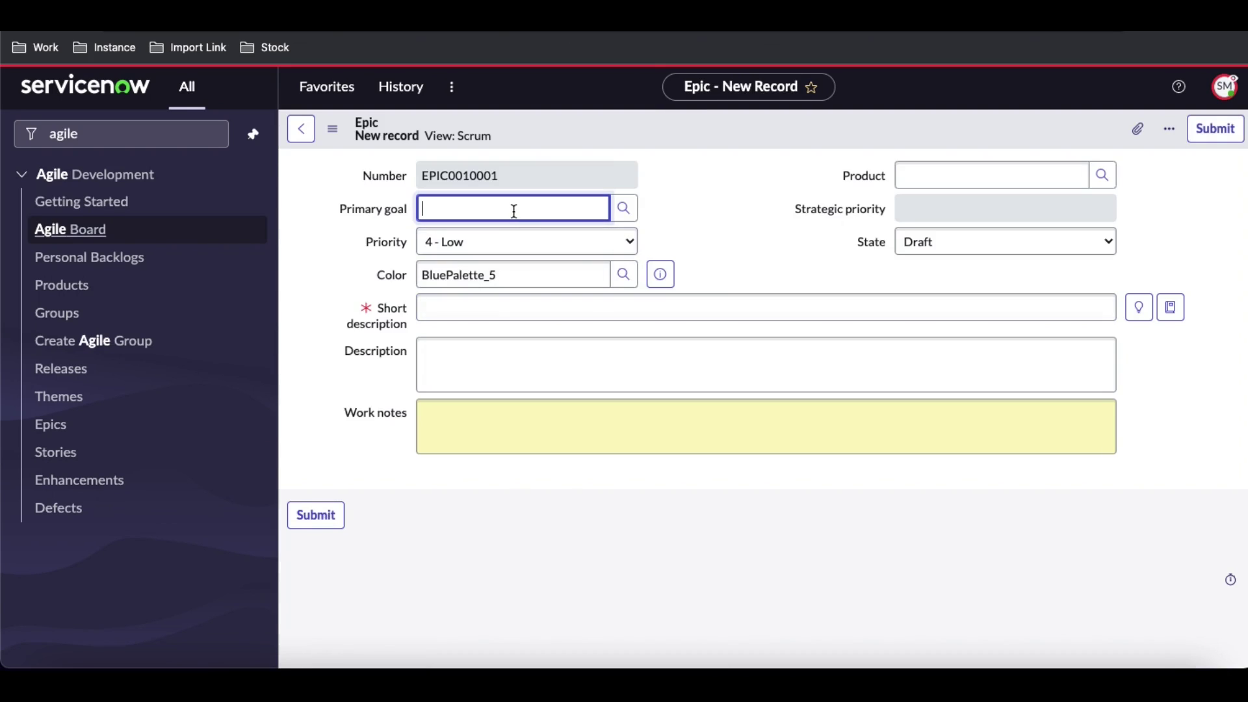
{"action": "left_click", "coordinate": [480, 303]}
{"action": "type", "text": "End Us"}
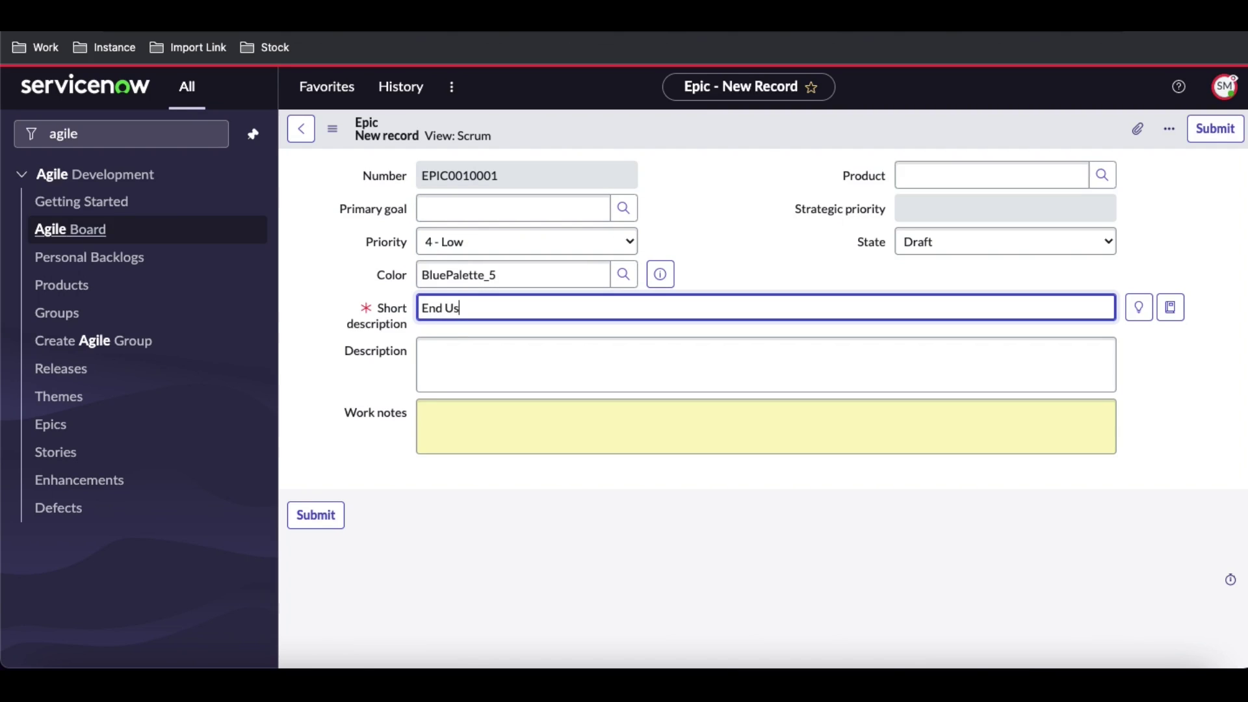
{"action": "type", "text": "er Catalog Item"}
{"action": "left_click", "coordinate": [919, 183]}
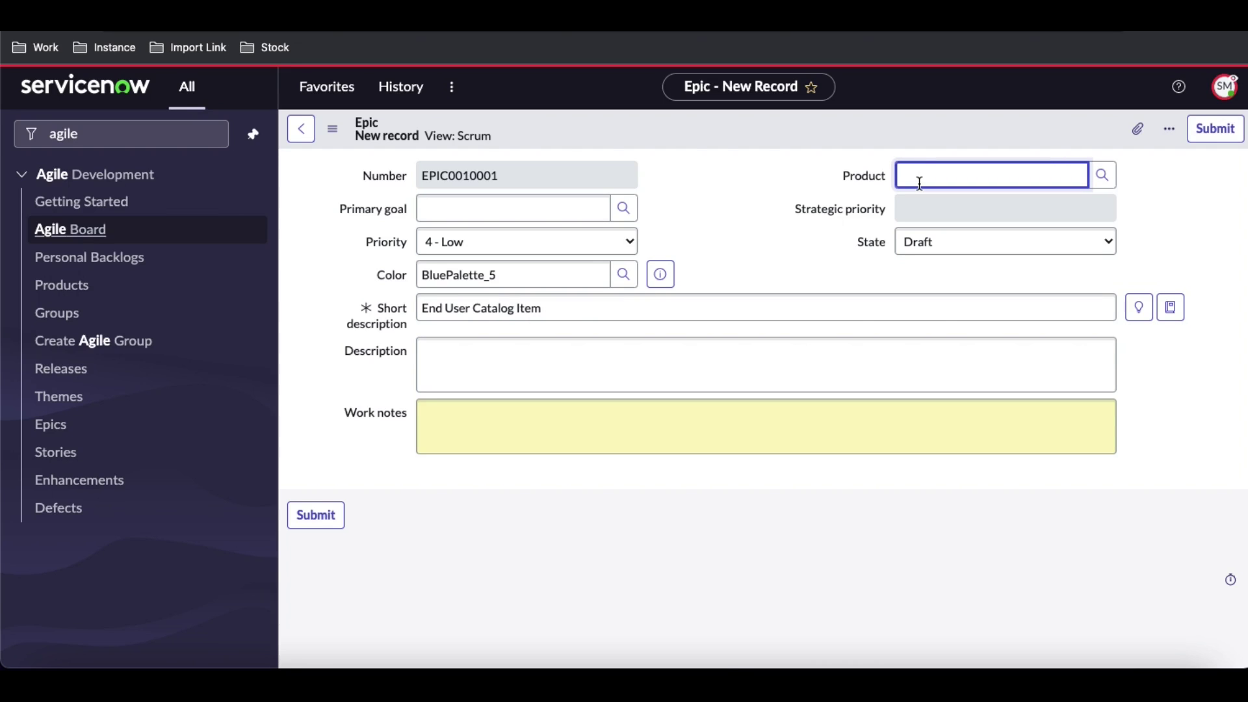
{"action": "type", "text": "Servi"}
{"action": "left_click", "coordinate": [945, 200]}
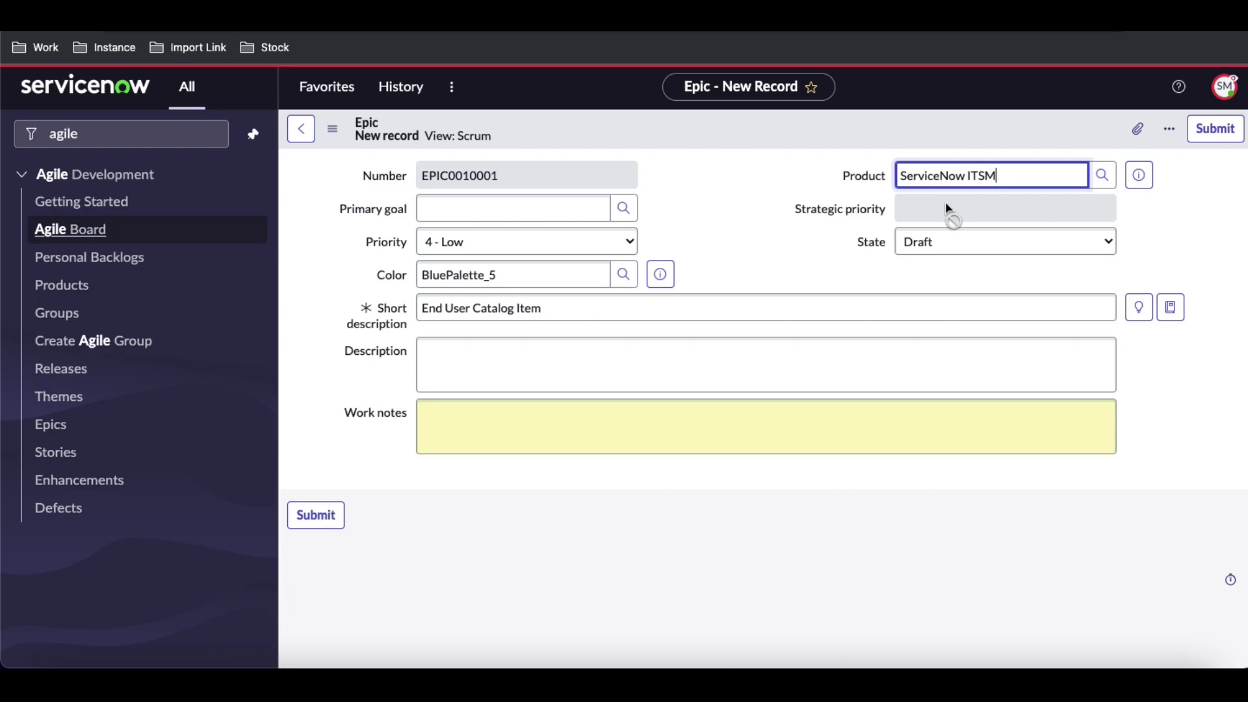
{"action": "right_click", "coordinate": [732, 114]}
{"action": "left_click", "coordinate": [743, 123]}
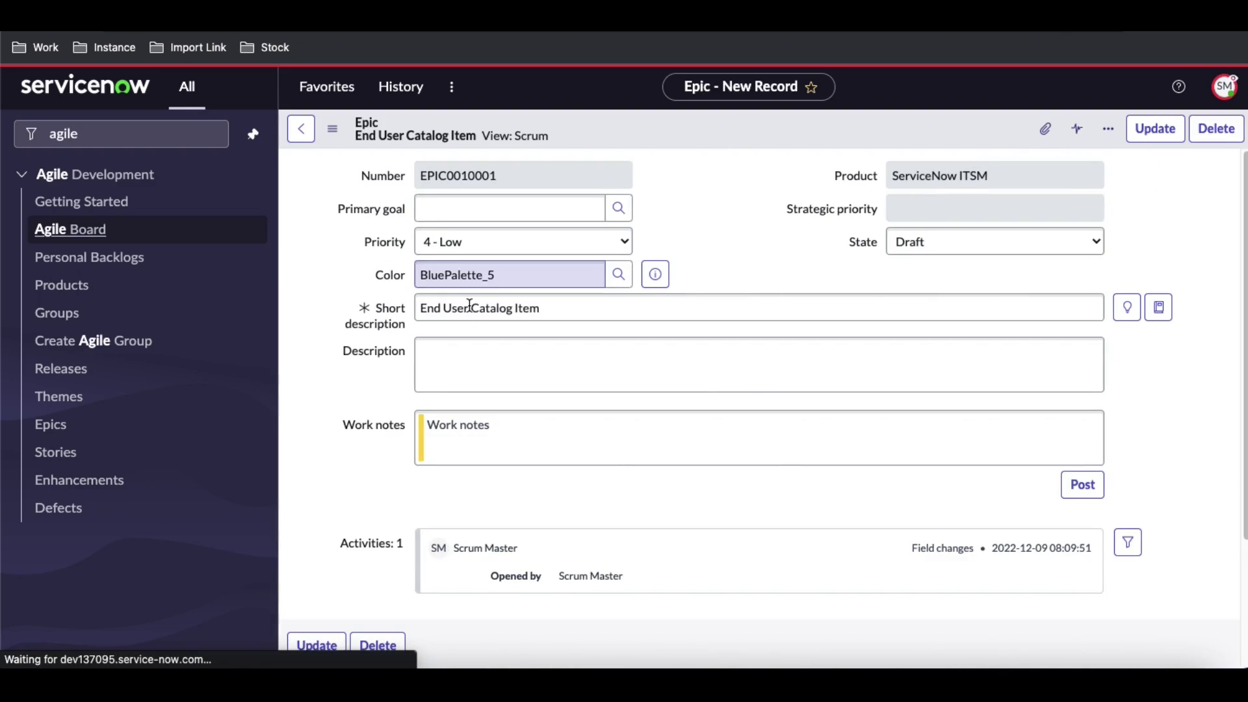
Edit the epic's short description to 'IT User Catalog Item' and select the text
{"action": "left_click", "coordinate": [466, 306]}
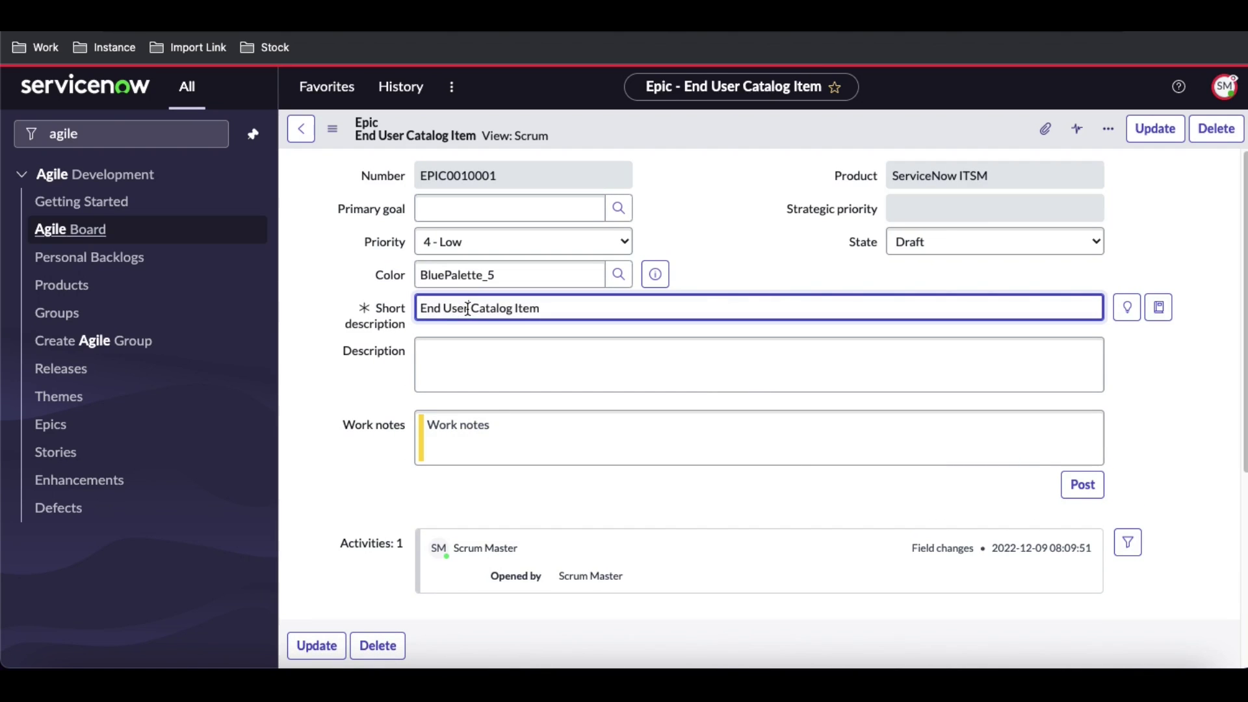
{"action": "double_click", "coordinate": [435, 308]}
{"action": "type", "text": "ITUS"}
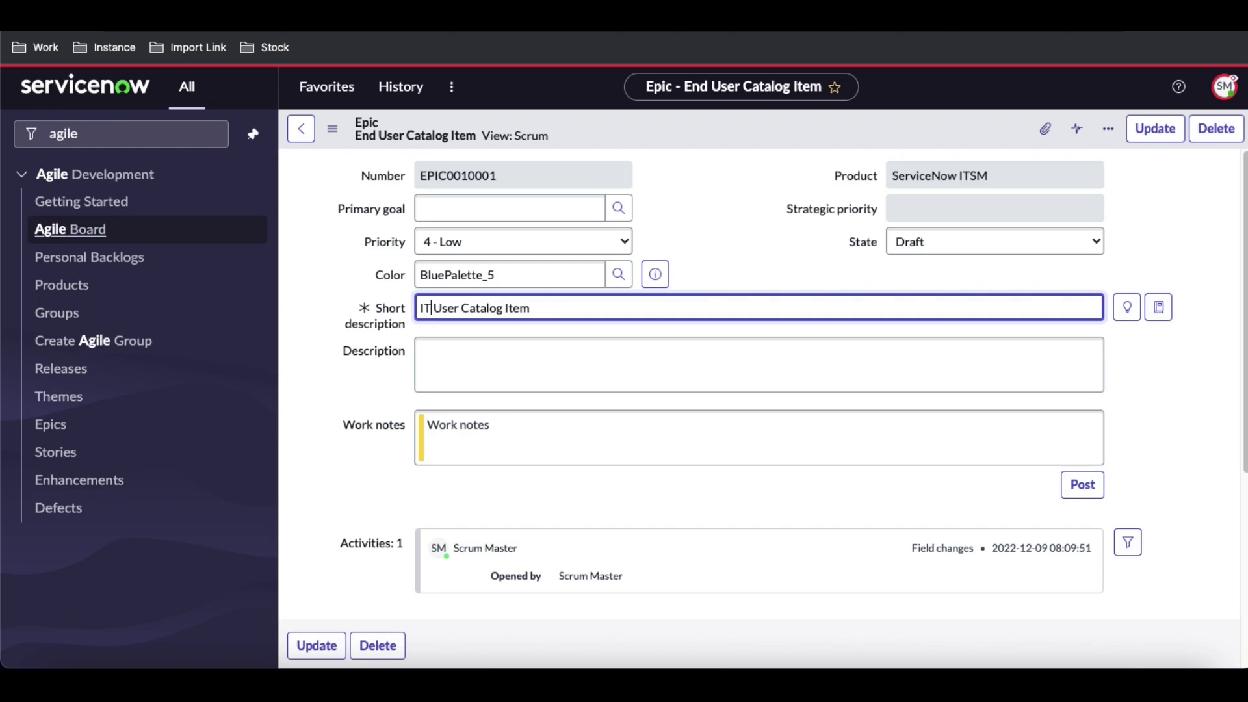
{"action": "type", "text": "ER"}
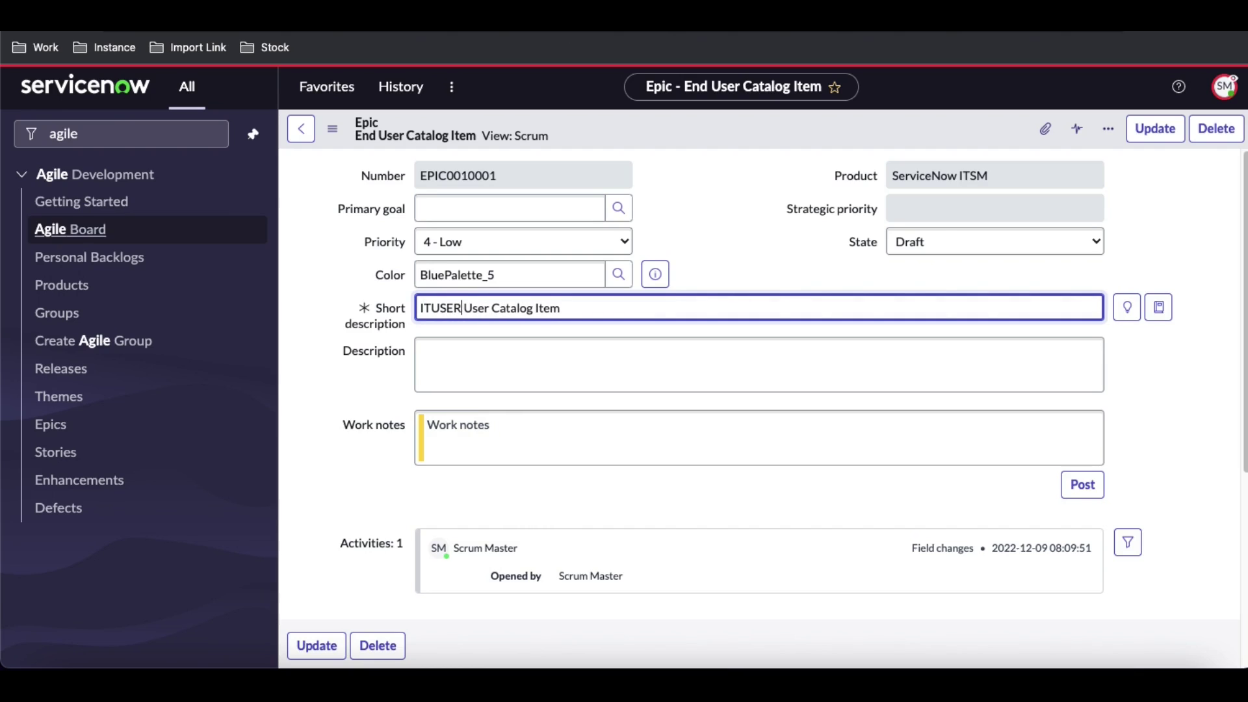
{"action": "key", "text": "BackSpace"}
{"action": "key", "text": "BackSpace"}
{"action": "key", "text": "BackSpace"}
{"action": "key", "text": "BackSpace"}
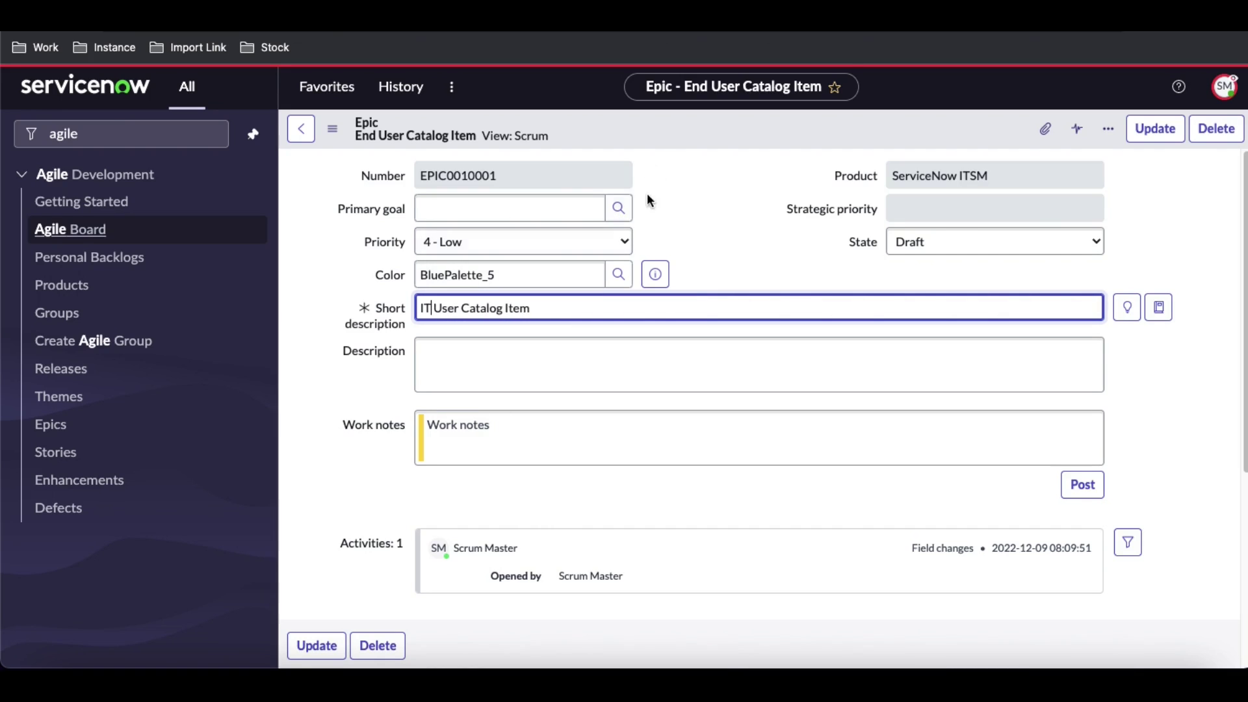
{"action": "right_click", "coordinate": [655, 127]}
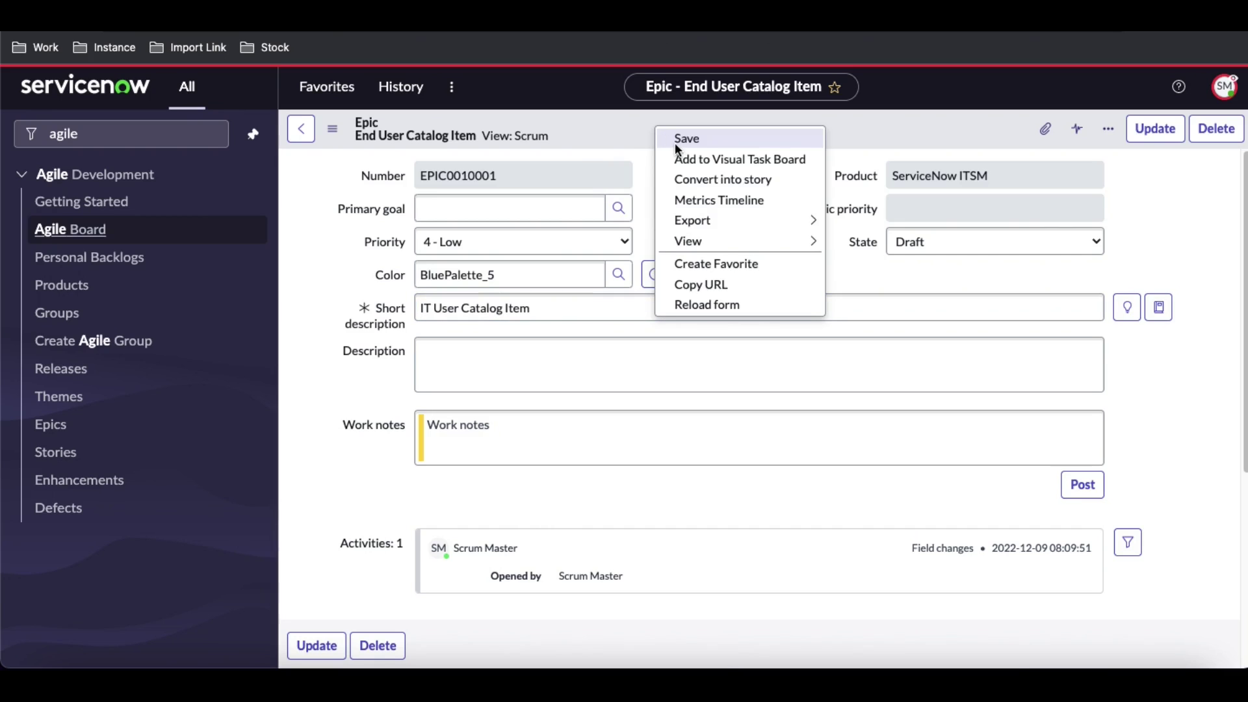
{"action": "left_click_drag", "start_coordinate": [546, 308], "coordinate": [404, 314]}
{"action": "key", "text": "ctrl+c"}
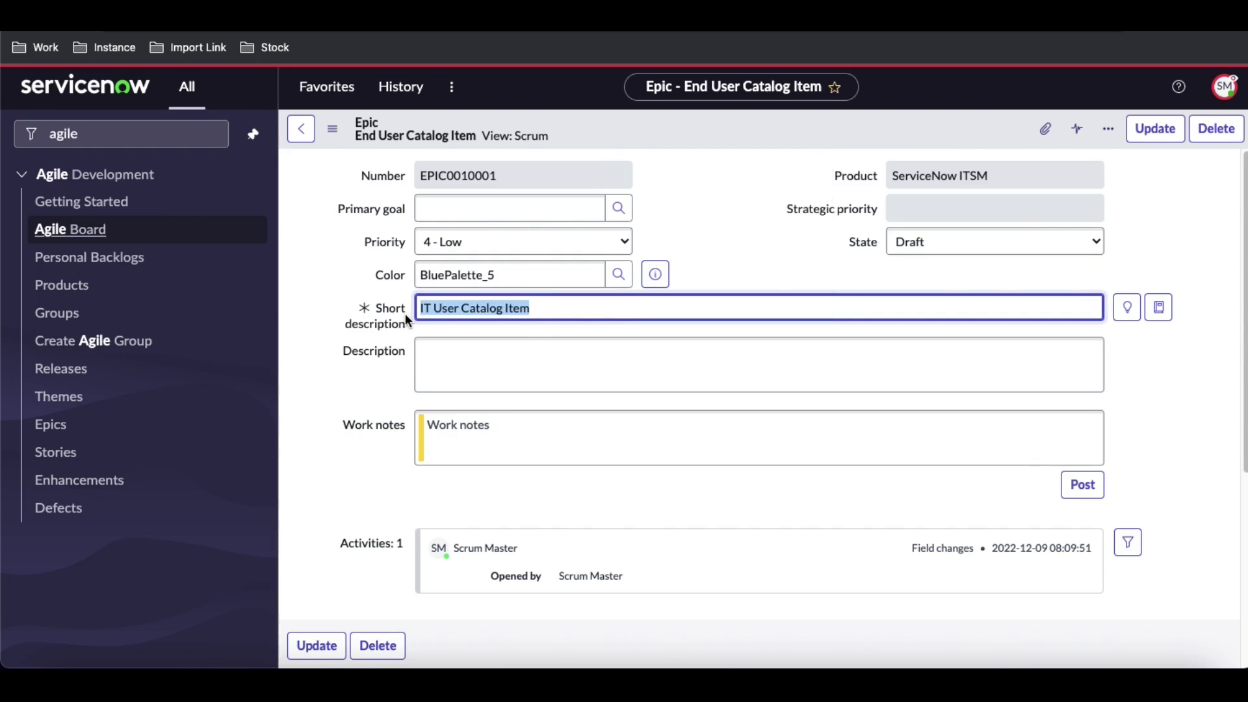
Return to the Epics list, discarding the unsaved edit, and start another new epic
{"action": "left_click", "coordinate": [76, 425]}
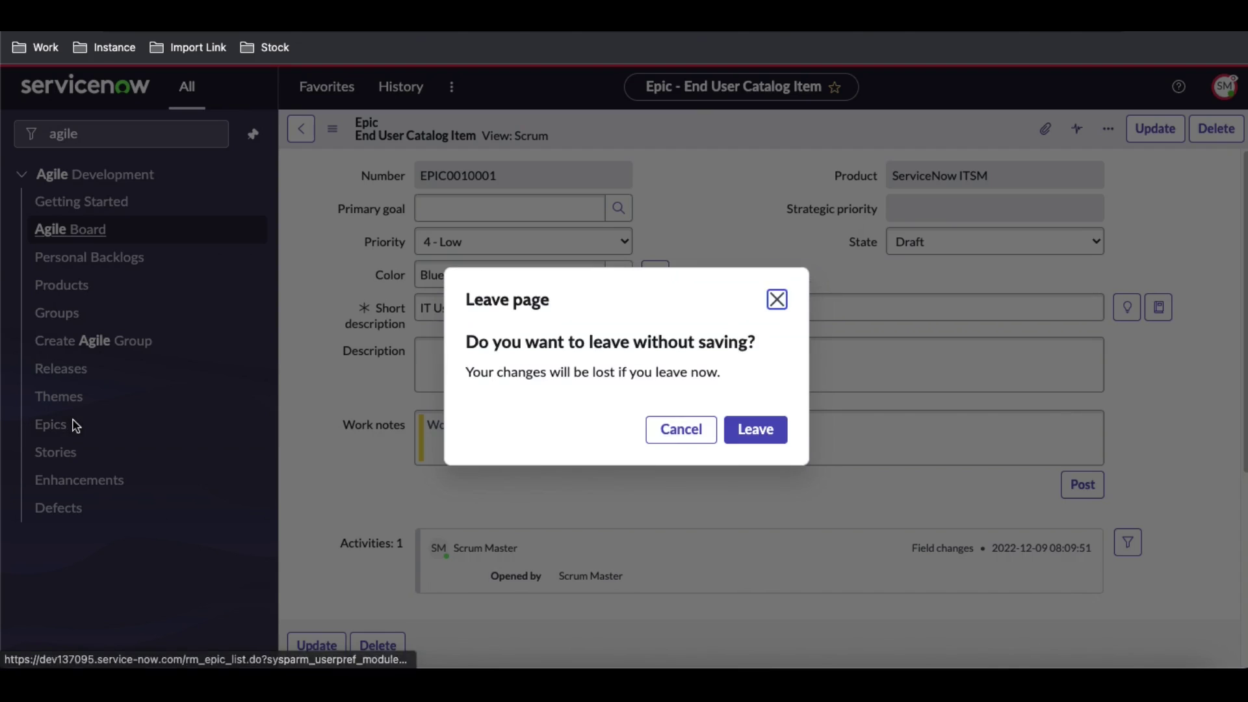
{"action": "left_click", "coordinate": [755, 430]}
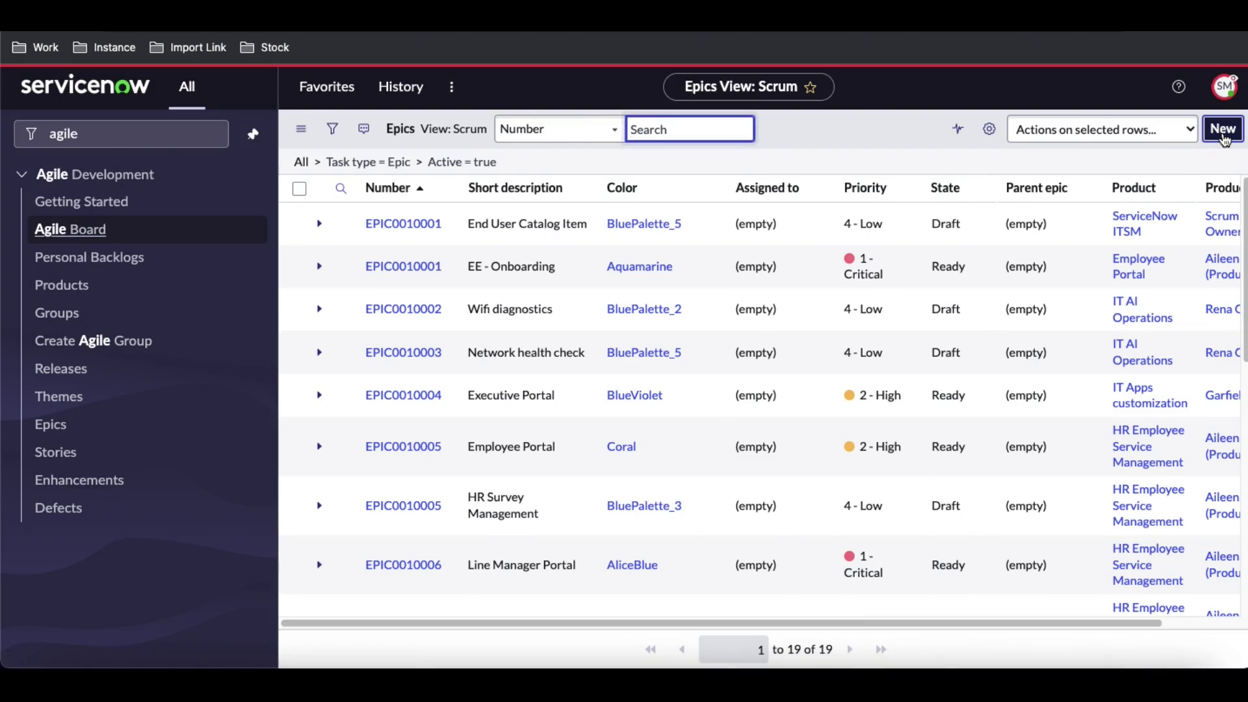
{"action": "left_click", "coordinate": [1225, 139]}
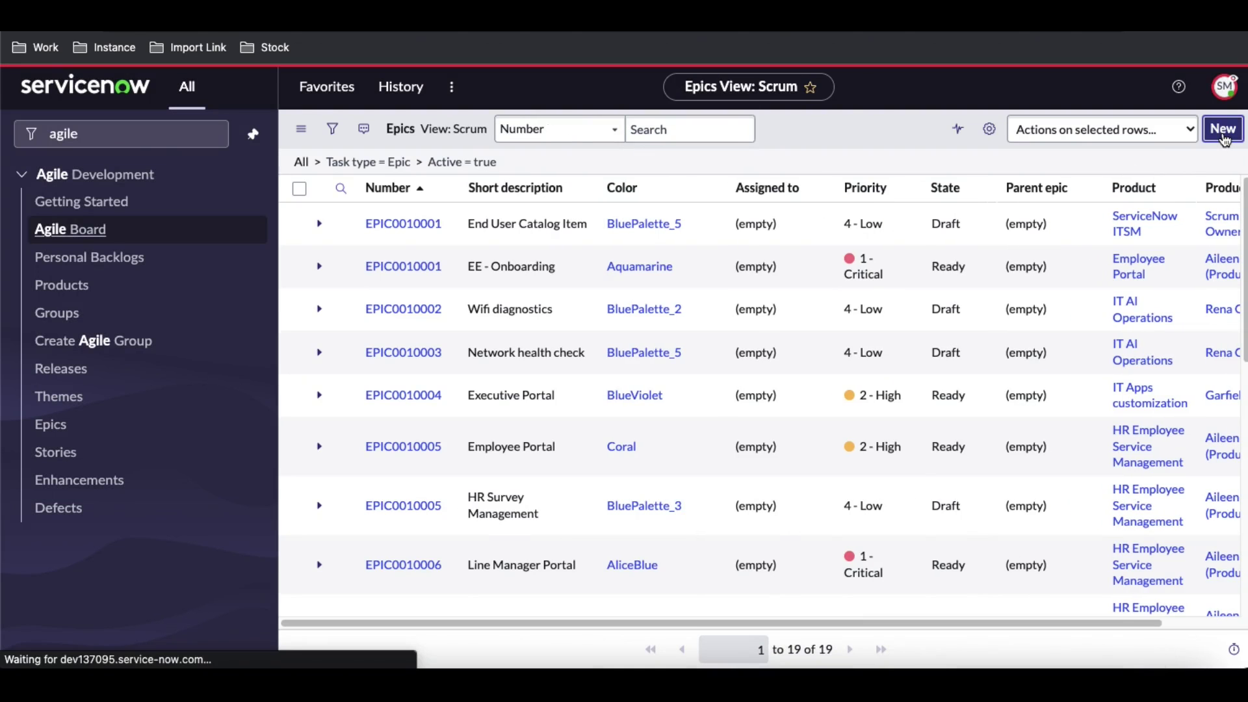
Create and save the epic 'IT User Catalog Item' with product ServiceNow ITSM
{"action": "left_click", "coordinate": [464, 310]}
{"action": "key", "text": "ctrl+v"}
{"action": "left_click", "coordinate": [745, 225]}
{"action": "left_click", "coordinate": [992, 175]}
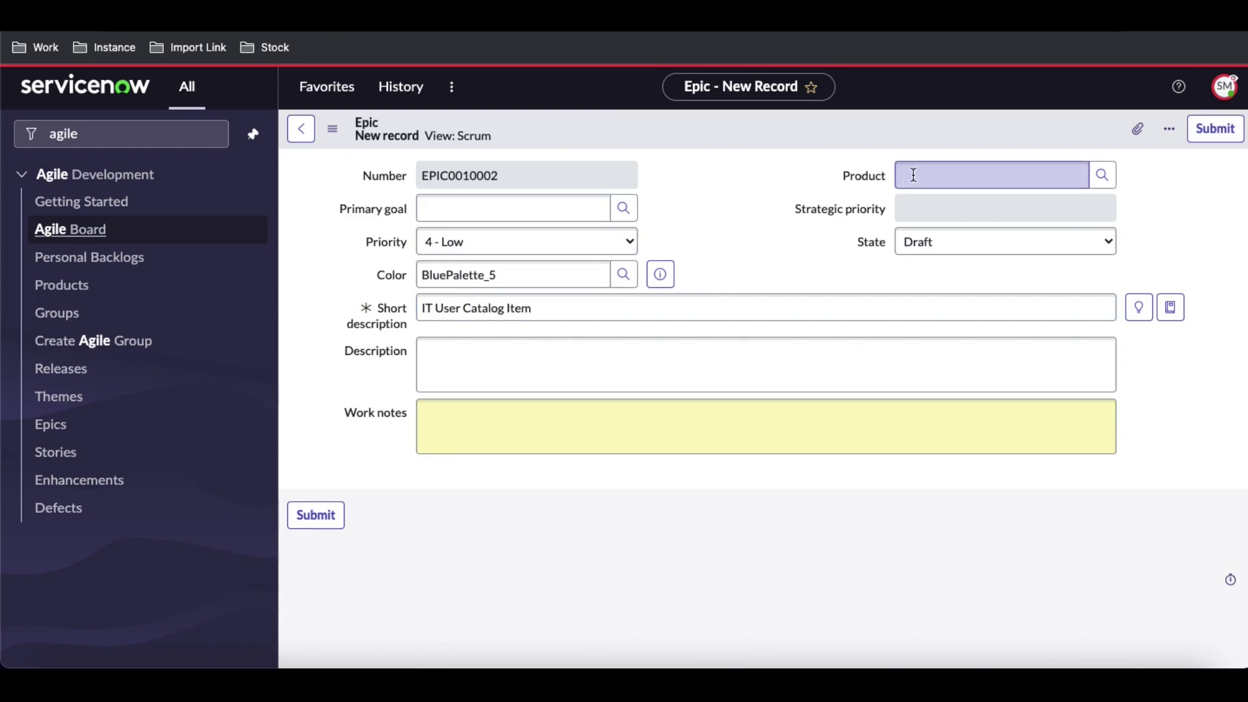
{"action": "type", "text": "s"}
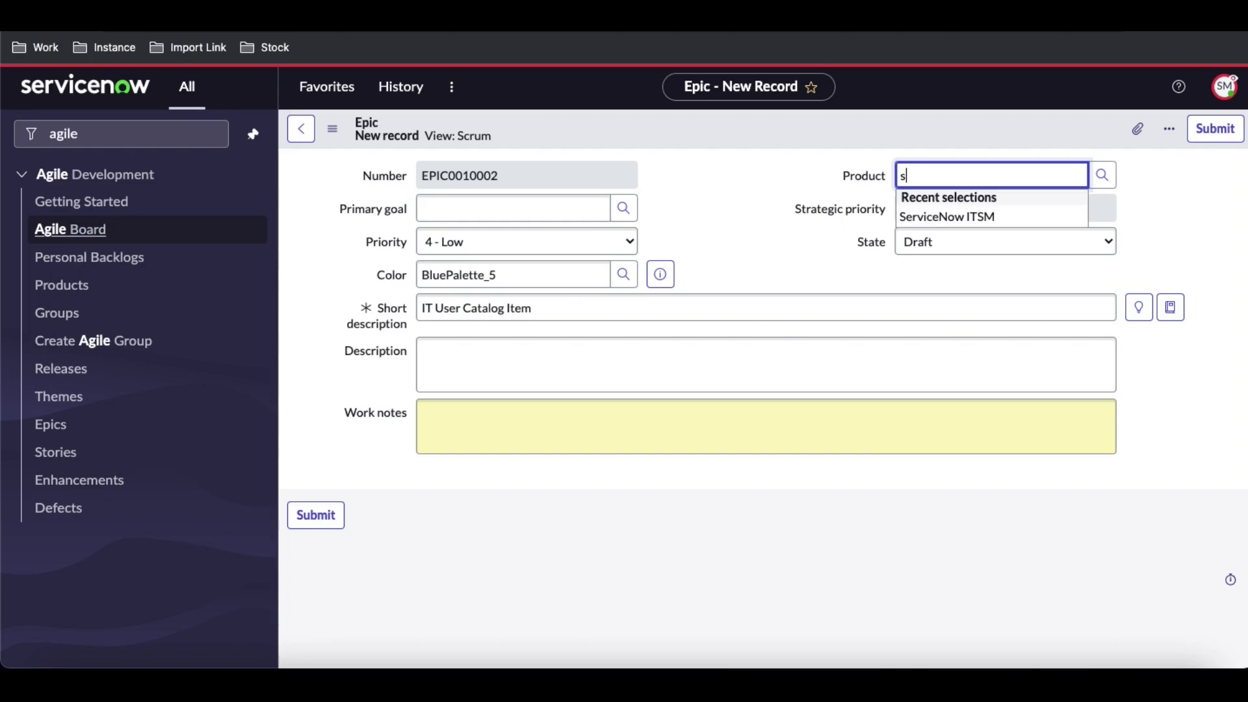
{"action": "left_click", "coordinate": [938, 217]}
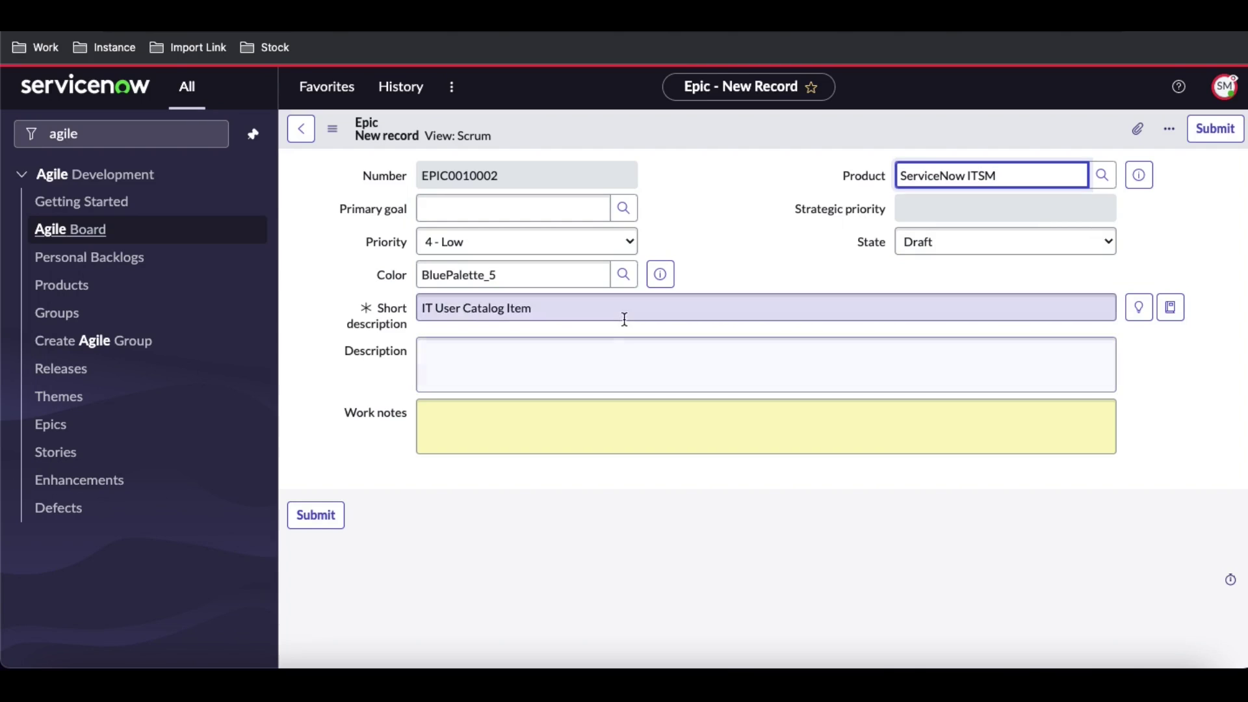
{"action": "right_click", "coordinate": [735, 130]}
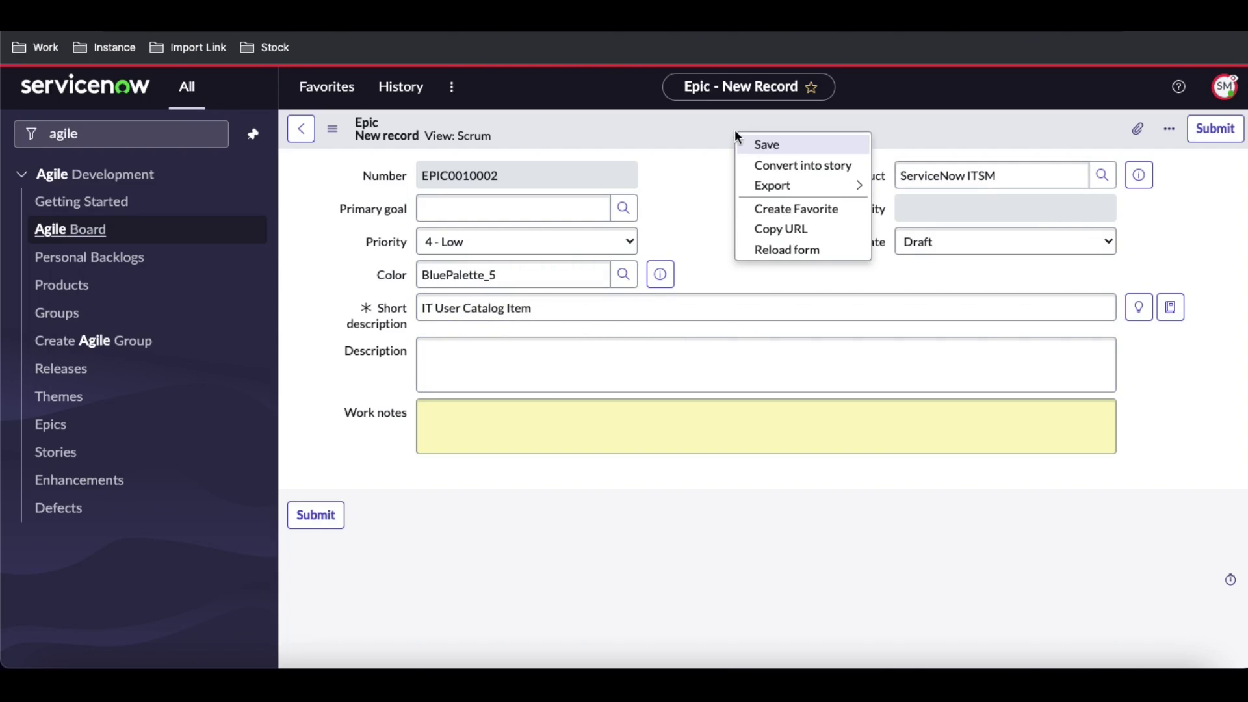
{"action": "left_click", "coordinate": [754, 143]}
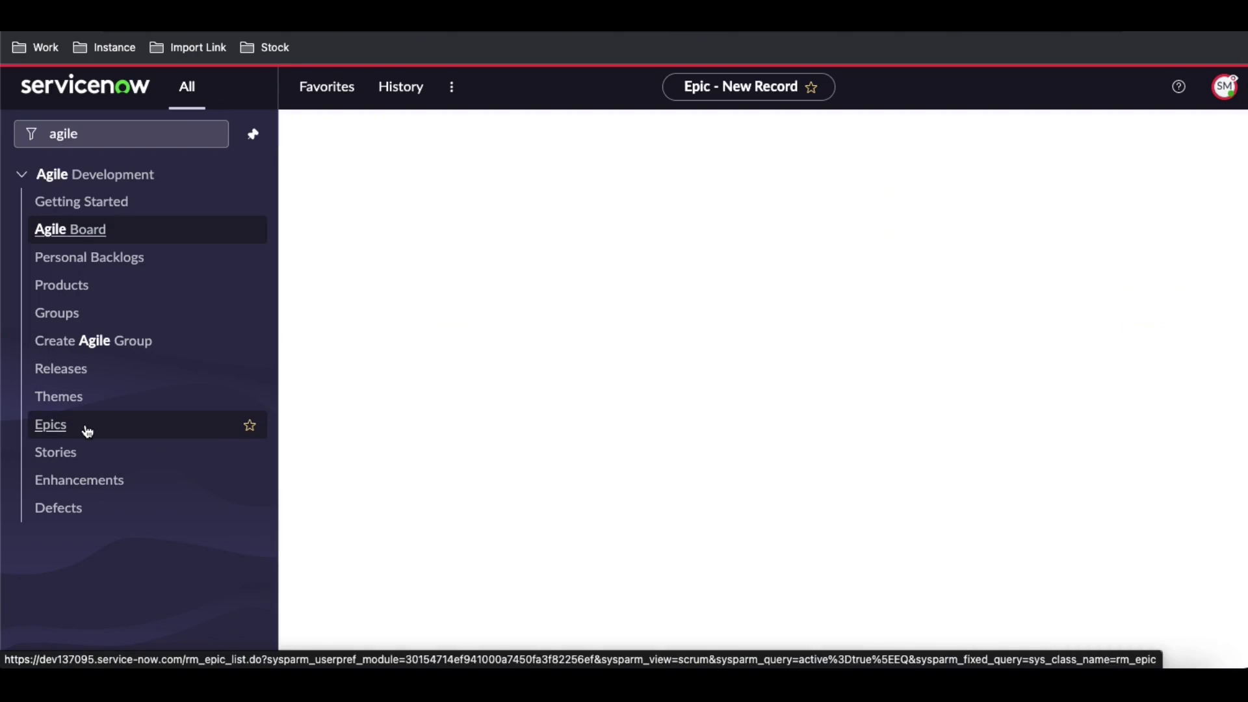
Return to the Epics list and sort it by Number, highest first
{"action": "left_click", "coordinate": [87, 431]}
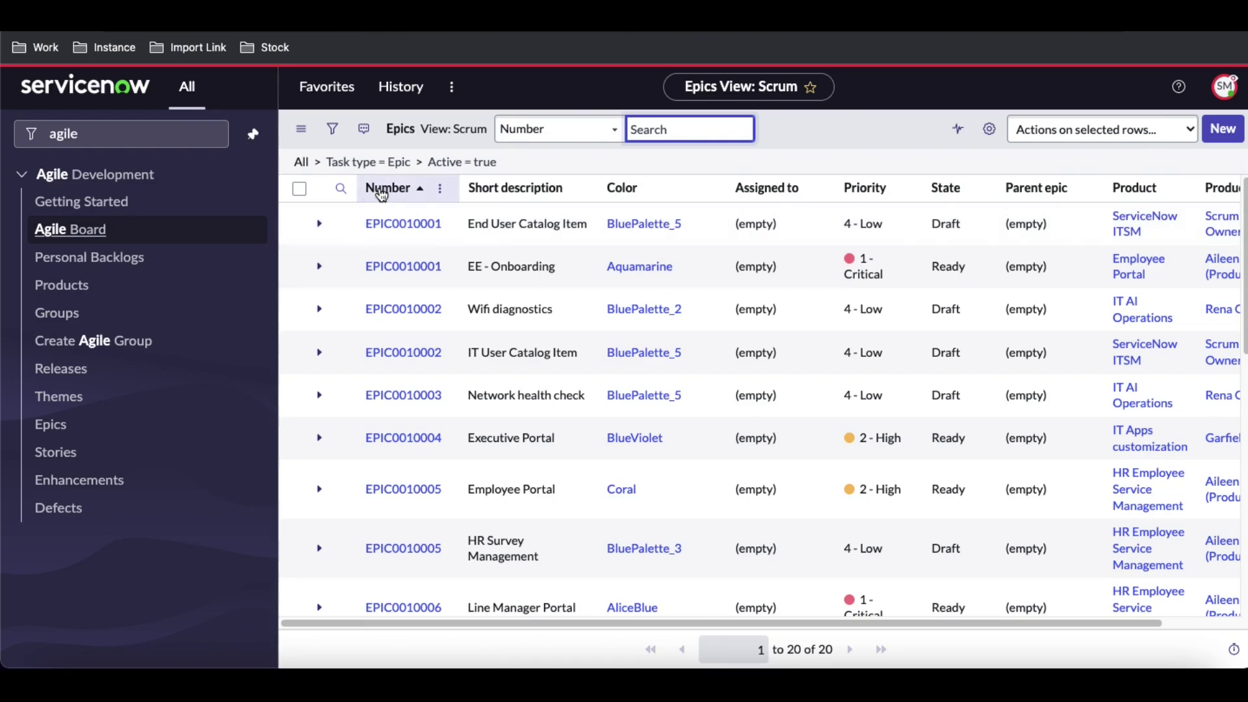
{"action": "left_click", "coordinate": [387, 190]}
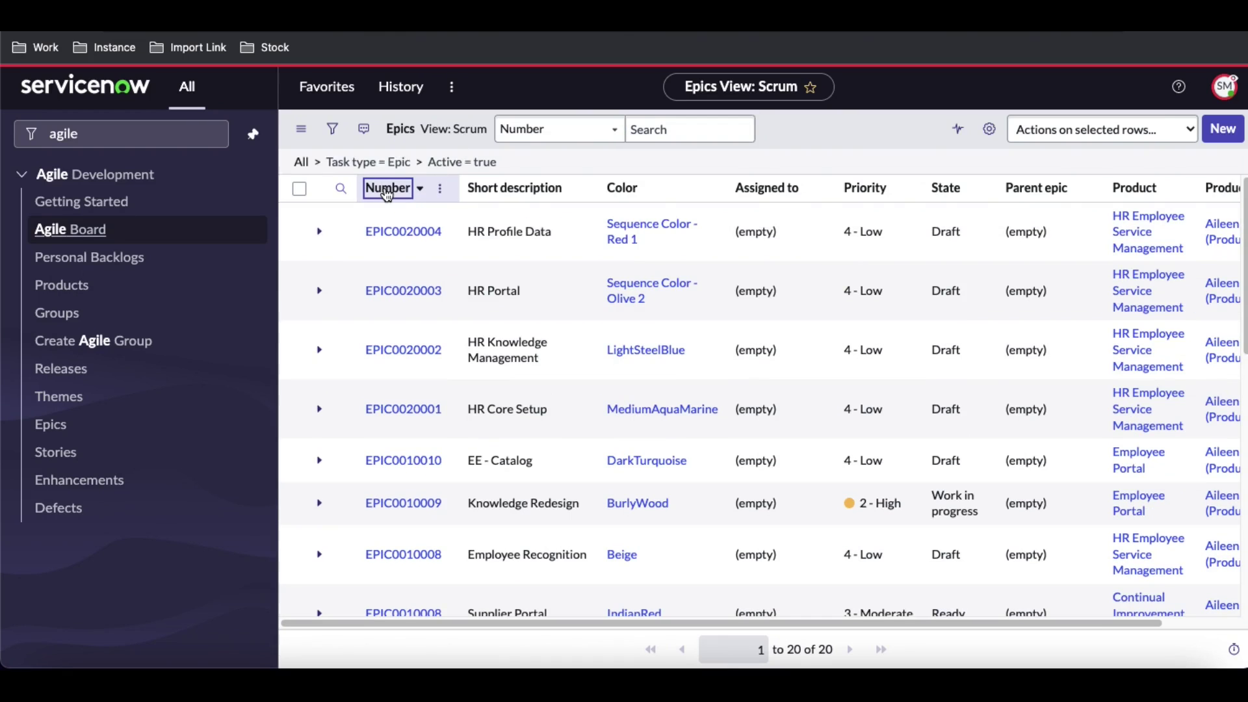
{"action": "scroll", "coordinate": [407, 319], "scroll_direction": "down", "scroll_amount": 1}
{"action": "scroll", "coordinate": [407, 318], "scroll_direction": "up", "scroll_amount": 1}
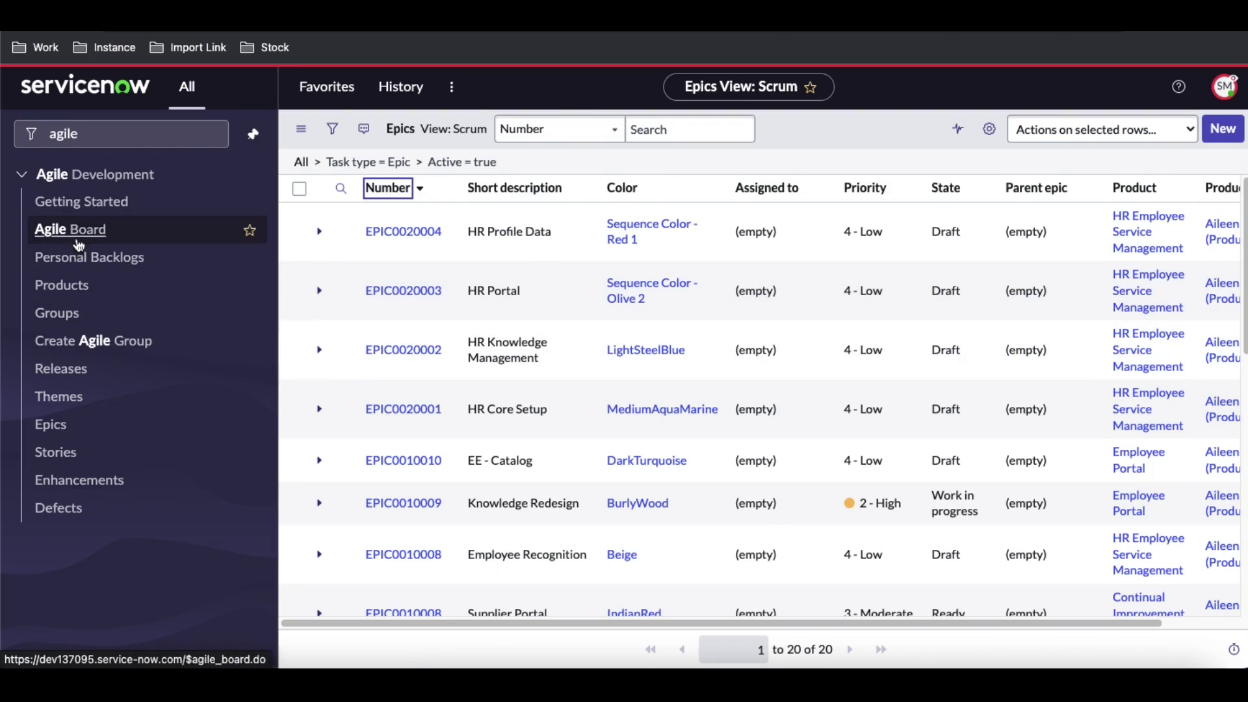
Open the ServiceNow ITSM product, check its Themes, Epics and Groups, then open Agile Developers 1
{"action": "left_click", "coordinate": [73, 290]}
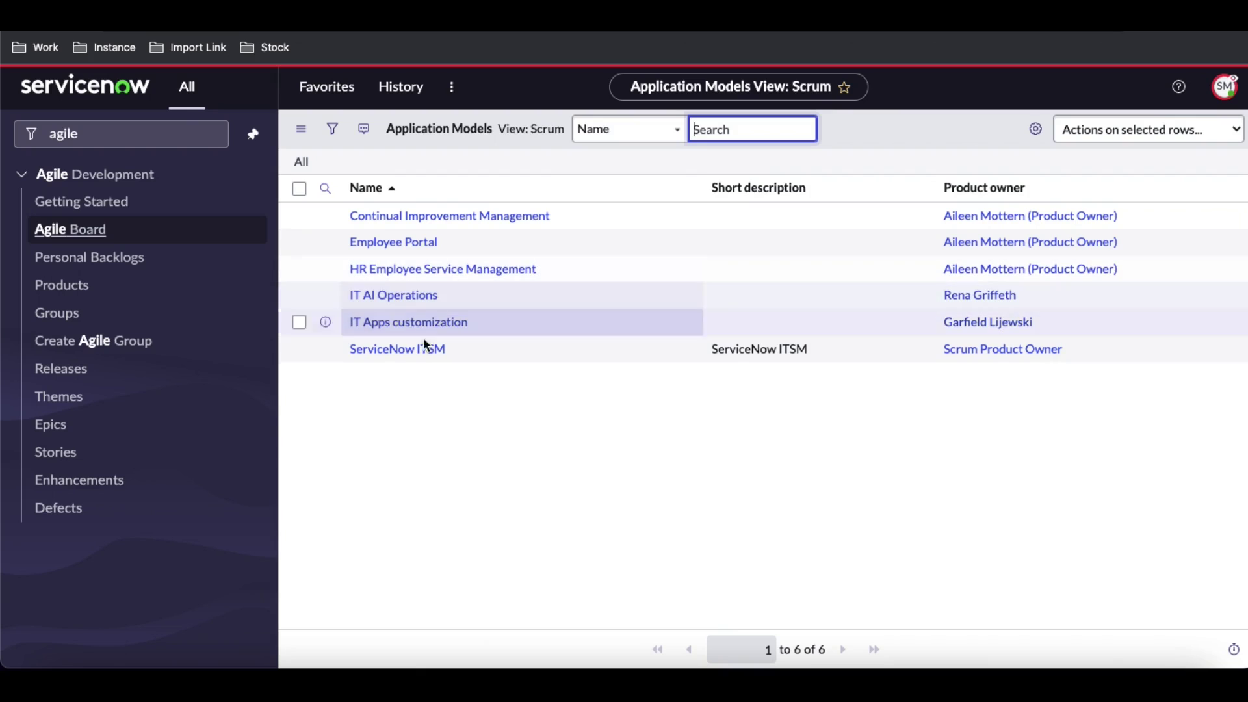
{"action": "left_click", "coordinate": [403, 351]}
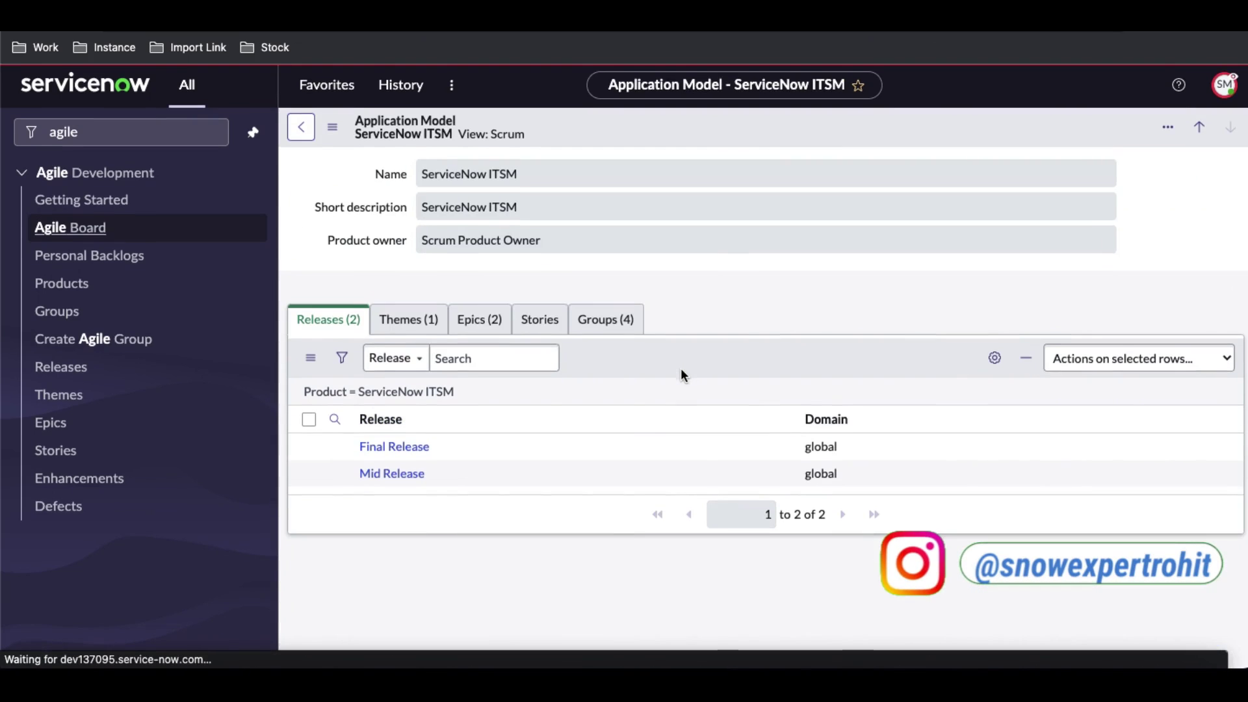
{"action": "left_click", "coordinate": [425, 325]}
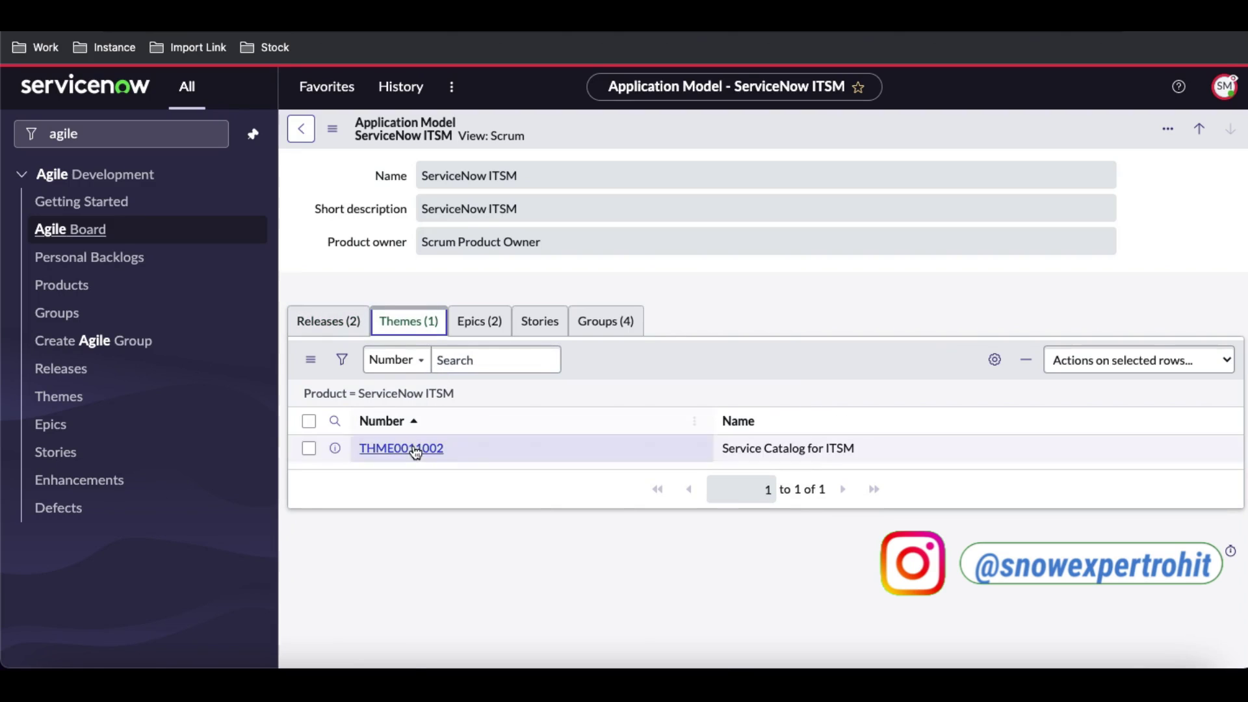
{"action": "left_click", "coordinate": [462, 322]}
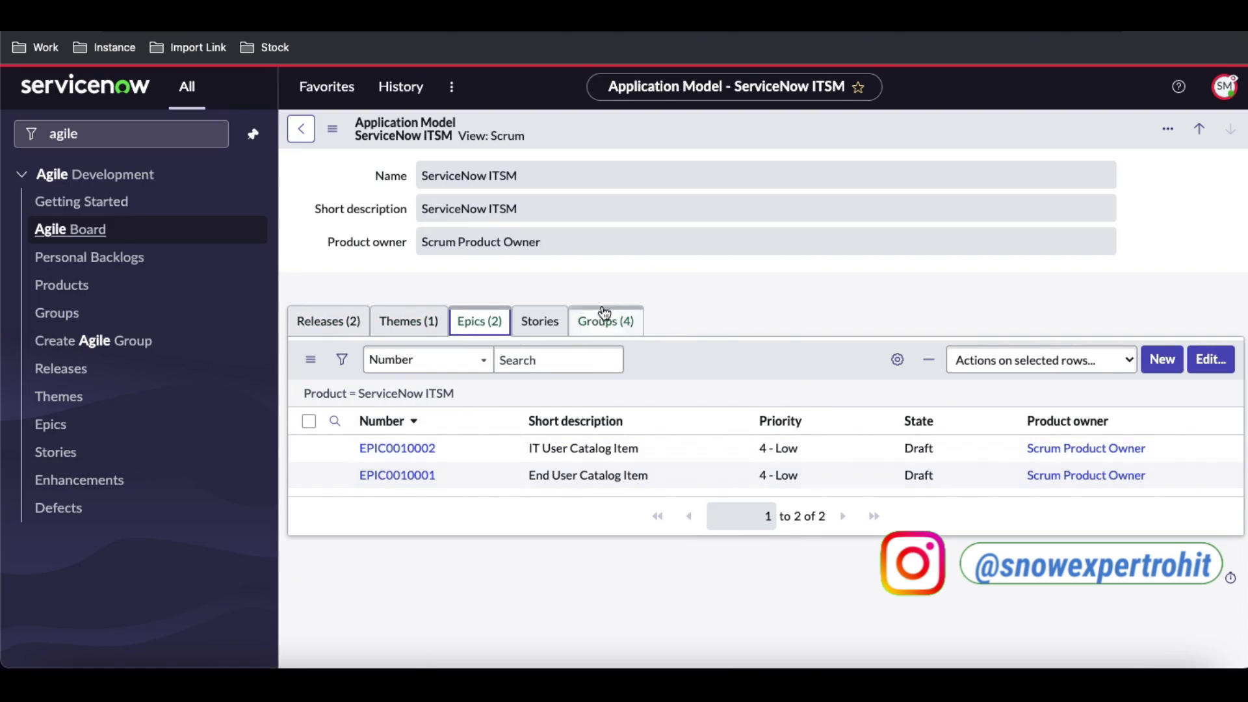
{"action": "left_click", "coordinate": [604, 321]}
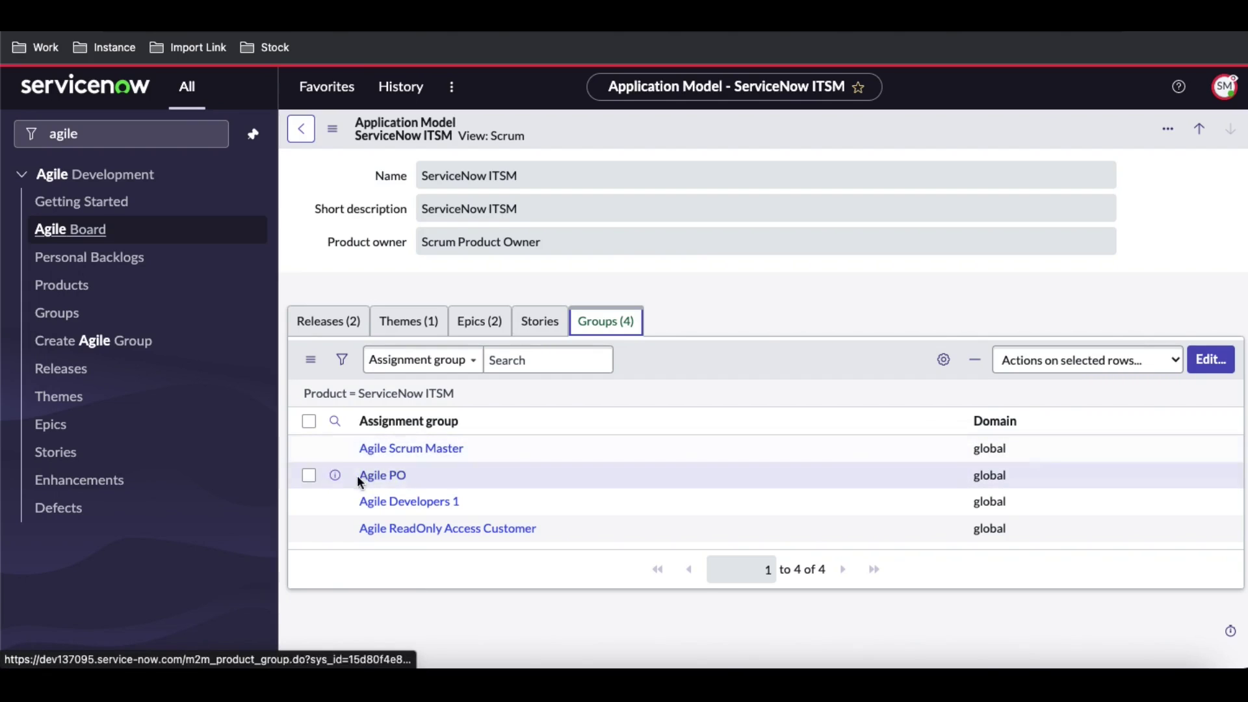
{"action": "left_click", "coordinate": [391, 504]}
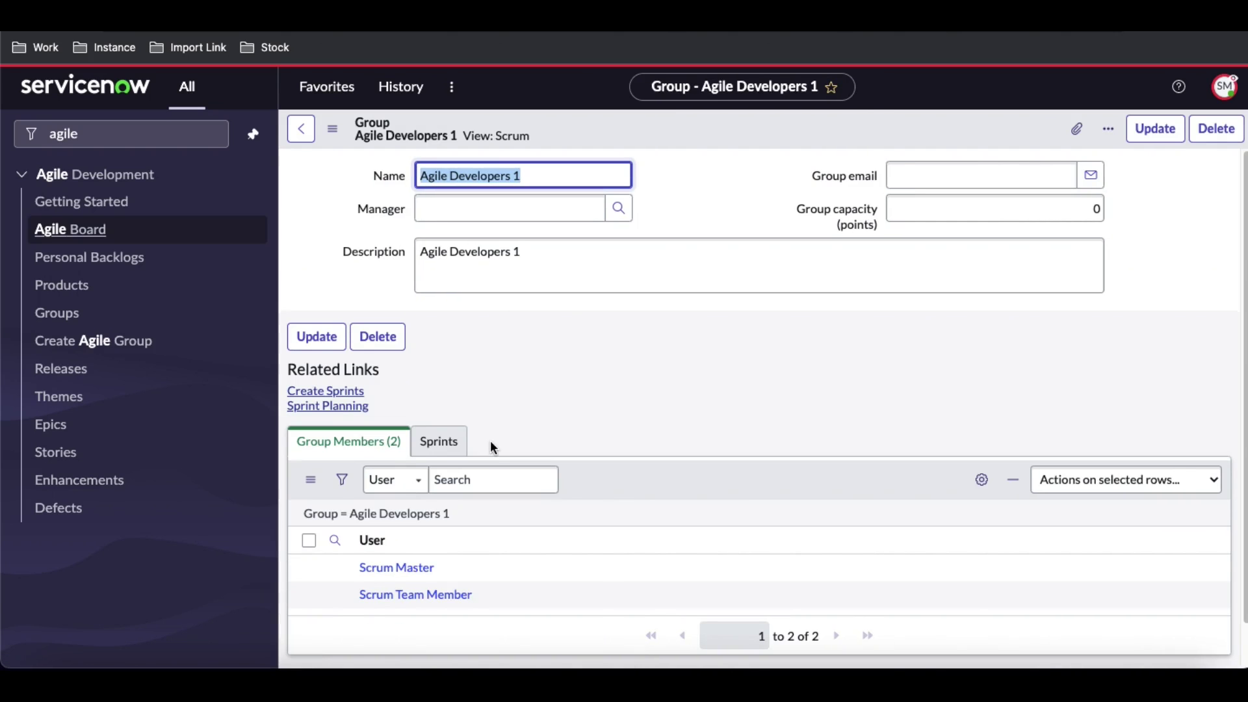
Create two 14-day 'Development Phase' sprints from 2022-12-09 and view the group's Sprints list
{"action": "left_click", "coordinate": [357, 393]}
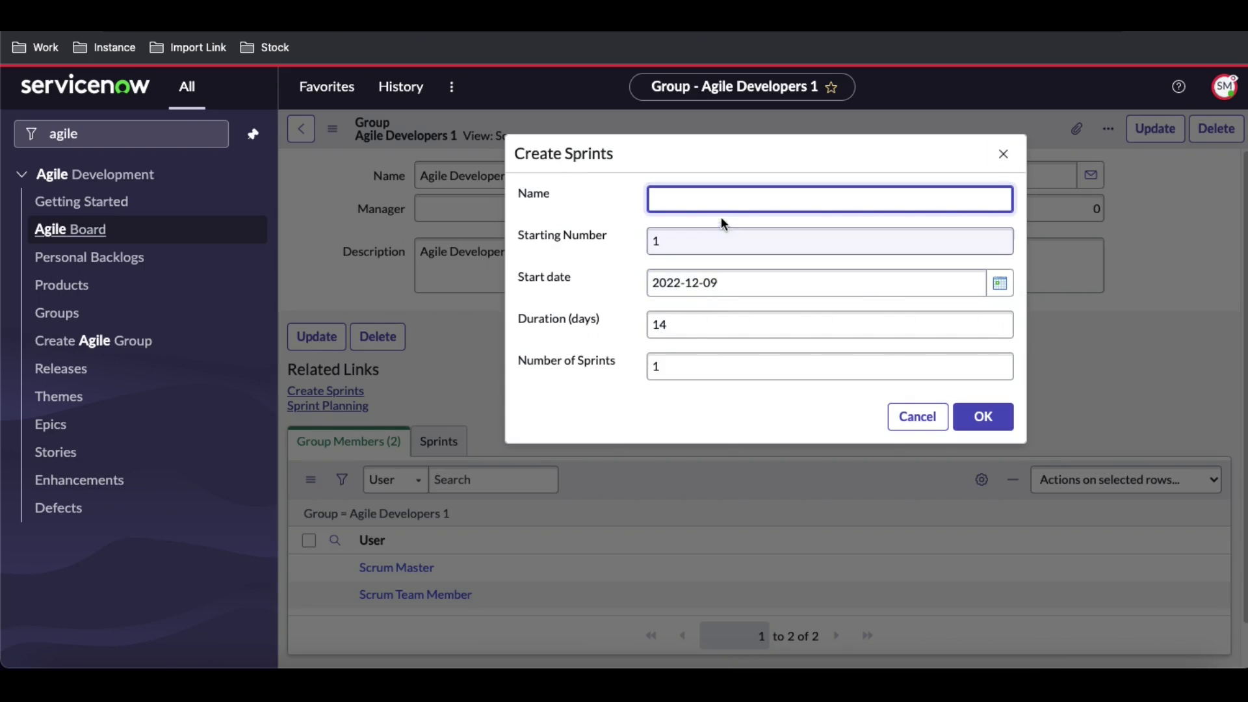
{"action": "type", "text": "Devel"}
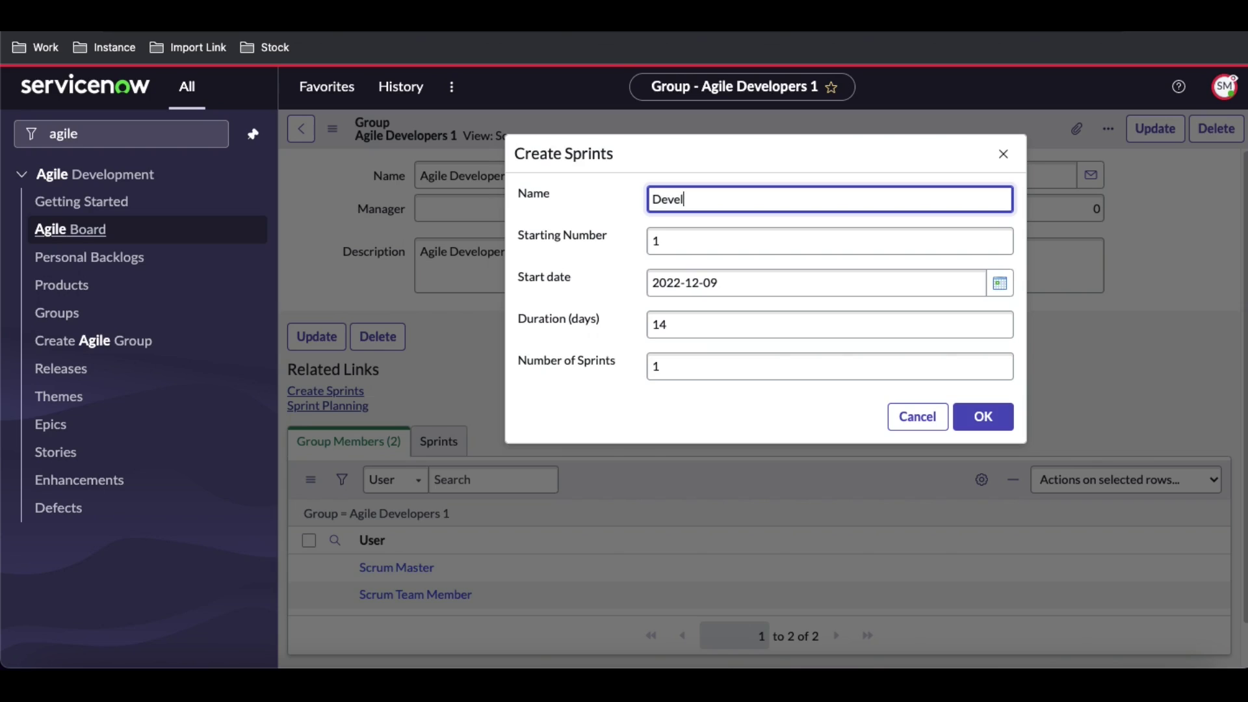
{"action": "type", "text": "opment Phase"}
{"action": "left_click", "coordinate": [813, 366]}
{"action": "key", "text": "BackSpace"}
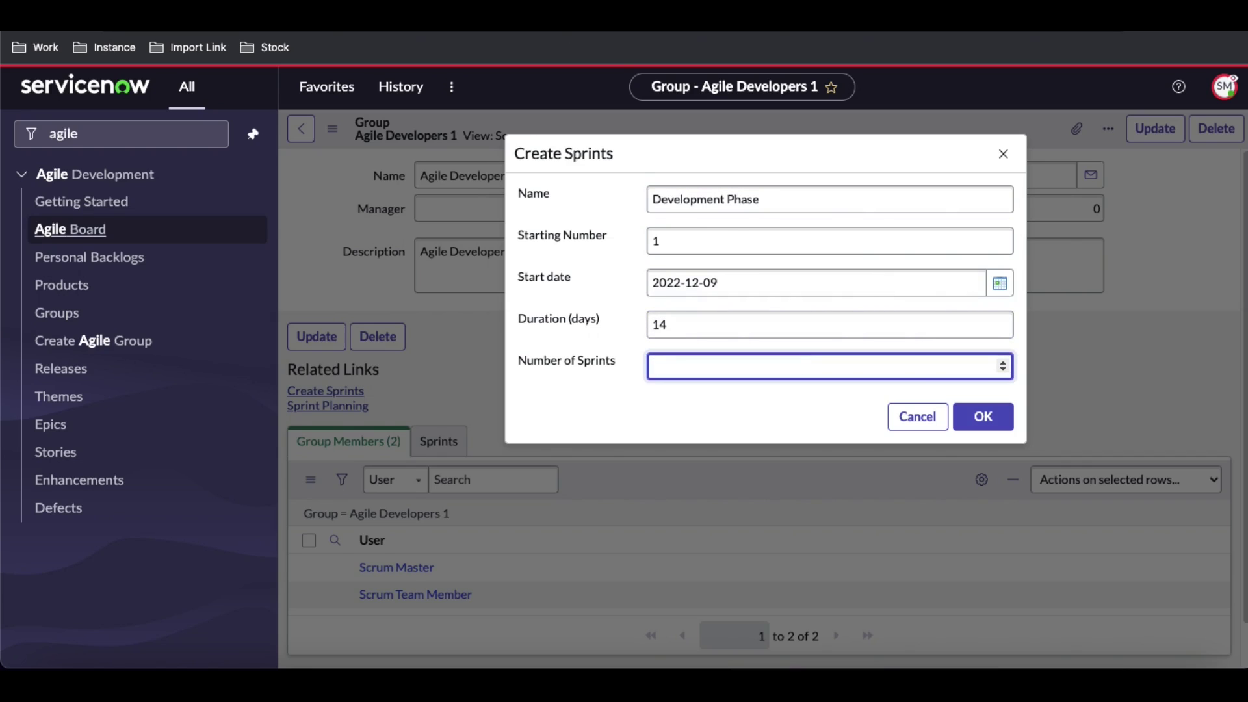
{"action": "left_click", "coordinate": [986, 416]}
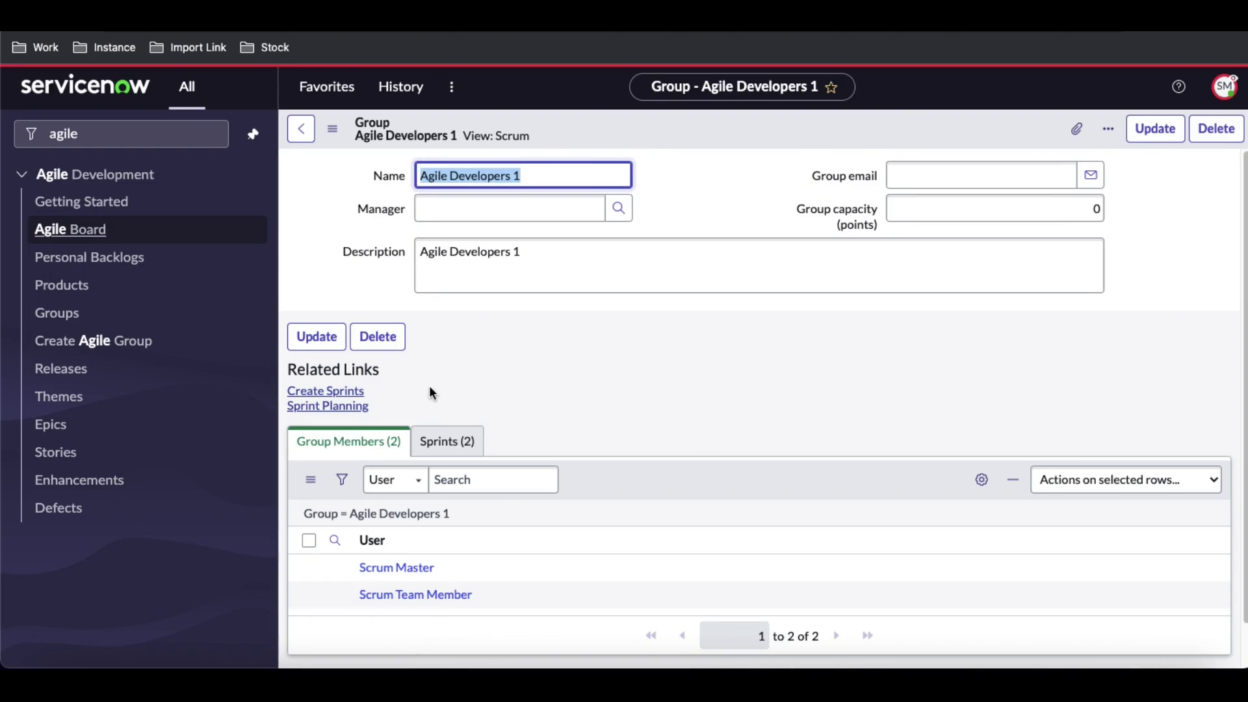
{"action": "left_click", "coordinate": [453, 437]}
{"action": "scroll", "coordinate": [666, 431], "scroll_direction": "down", "scroll_amount": 1}
End the Scrum Master impersonation and switch to the snowexpertrohit blog tab
{"action": "scroll", "coordinate": [666, 430], "scroll_direction": "up", "scroll_amount": 1}
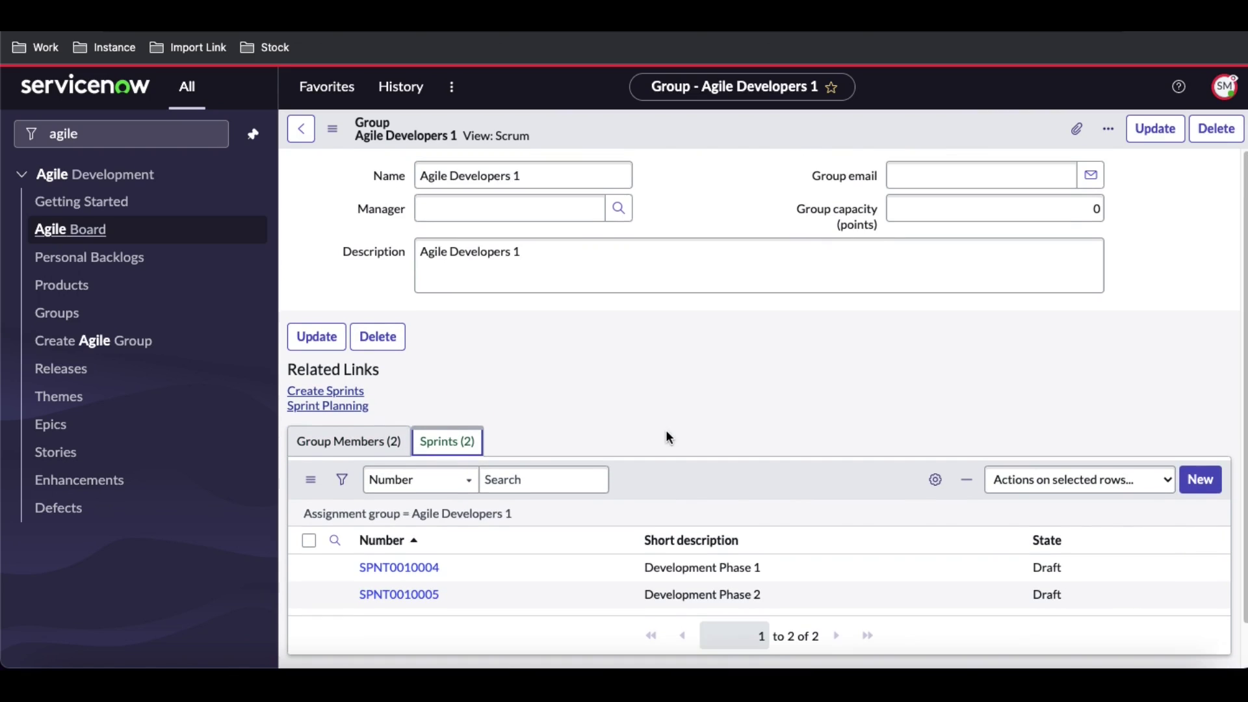
{"action": "left_click", "coordinate": [1225, 86]}
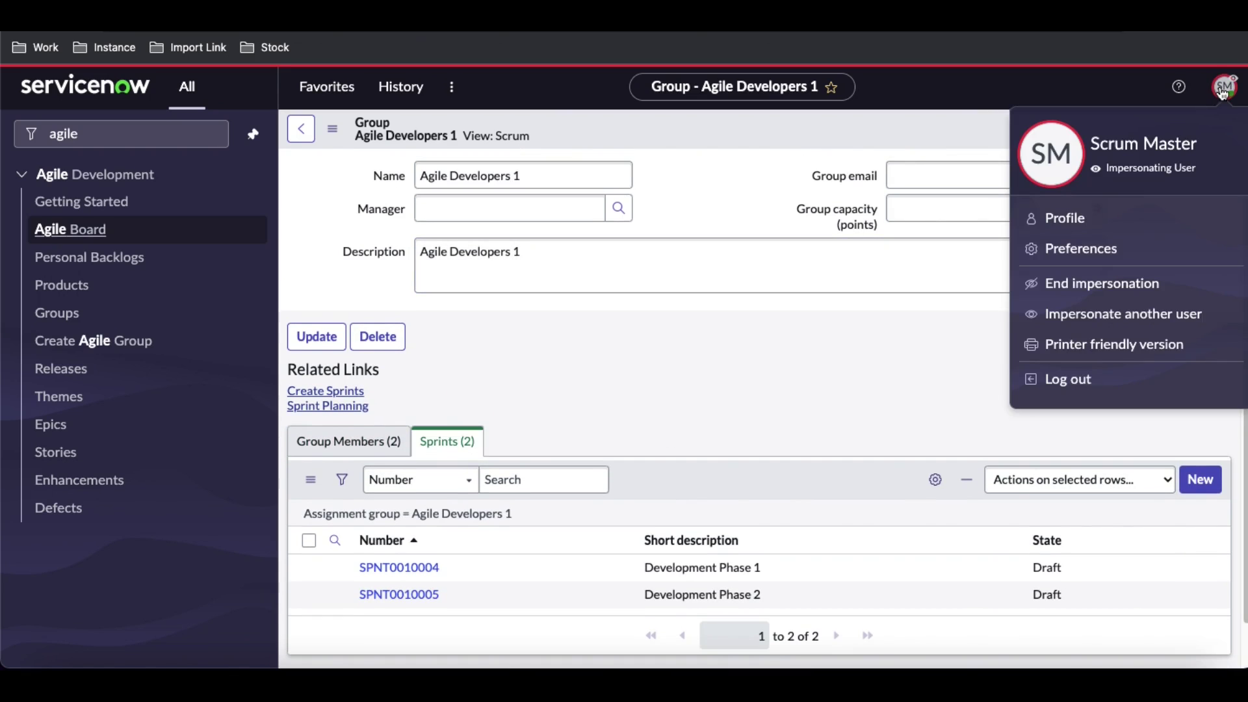
{"action": "left_click", "coordinate": [1089, 289]}
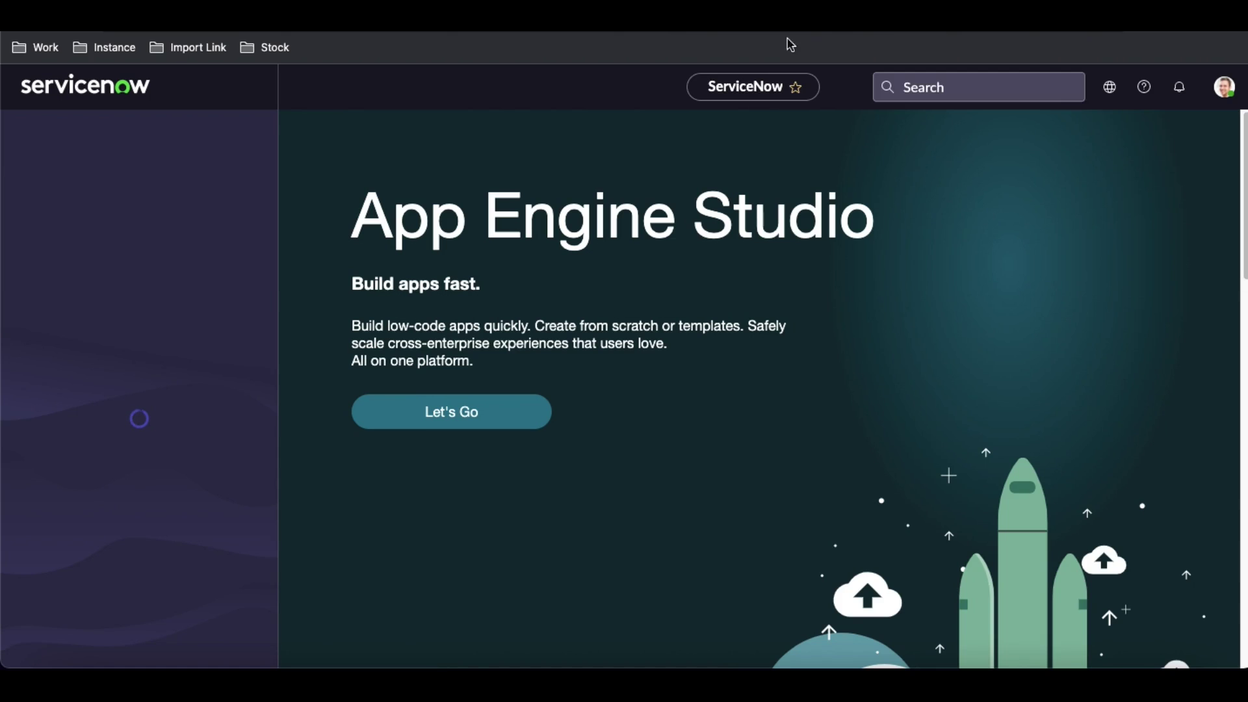
{"action": "left_click", "coordinate": [791, 20]}
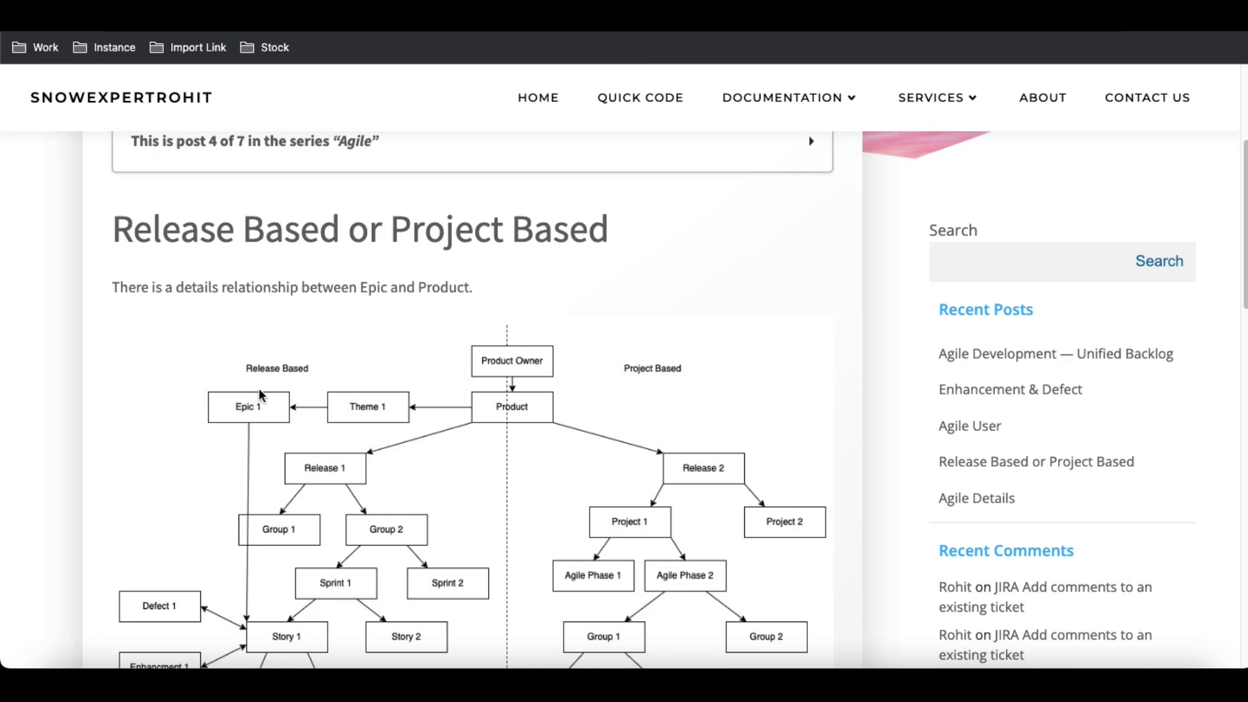
Scroll the blog post until the full Release Based versus Project Based diagram shows
{"action": "scroll", "coordinate": [255, 393], "scroll_direction": "down", "scroll_amount": 1}
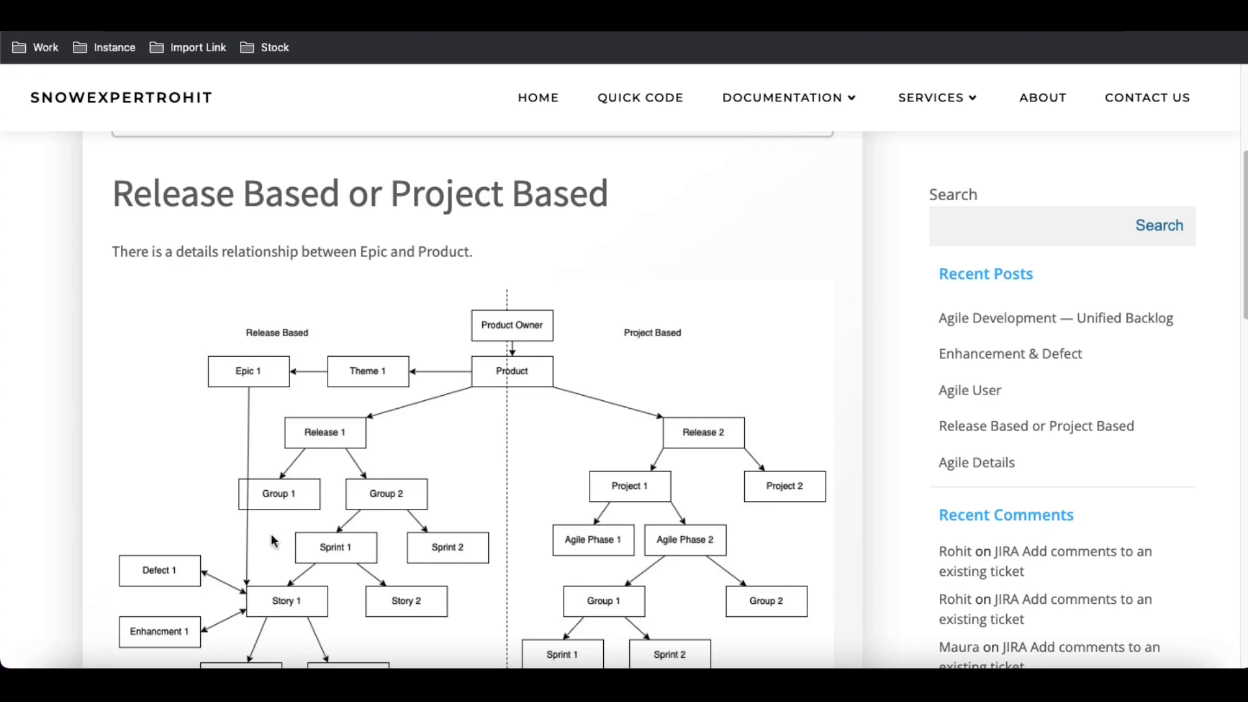
{"action": "scroll", "coordinate": [362, 384], "scroll_direction": "down", "scroll_amount": 3}
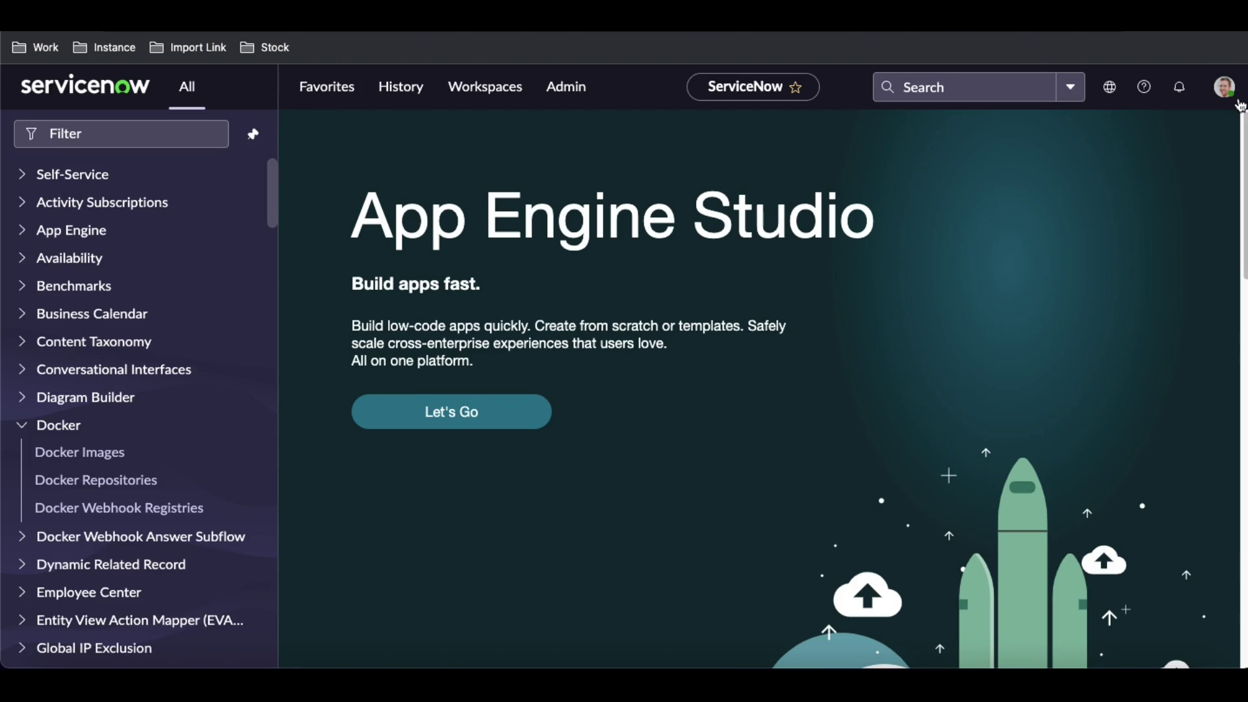
Impersonate the Scrum Product Owner user
{"action": "left_click", "coordinate": [1231, 93]}
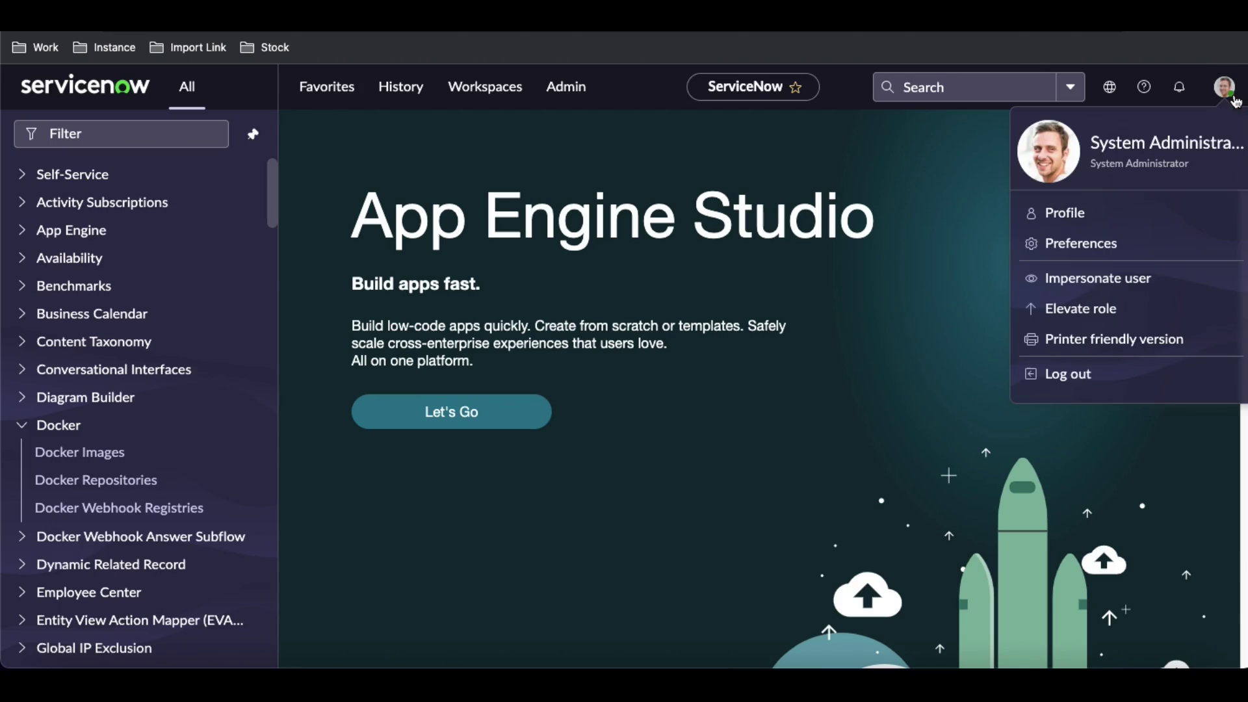
{"action": "left_click", "coordinate": [1095, 283]}
{"action": "left_click", "coordinate": [566, 423]}
{"action": "left_click", "coordinate": [817, 532]}
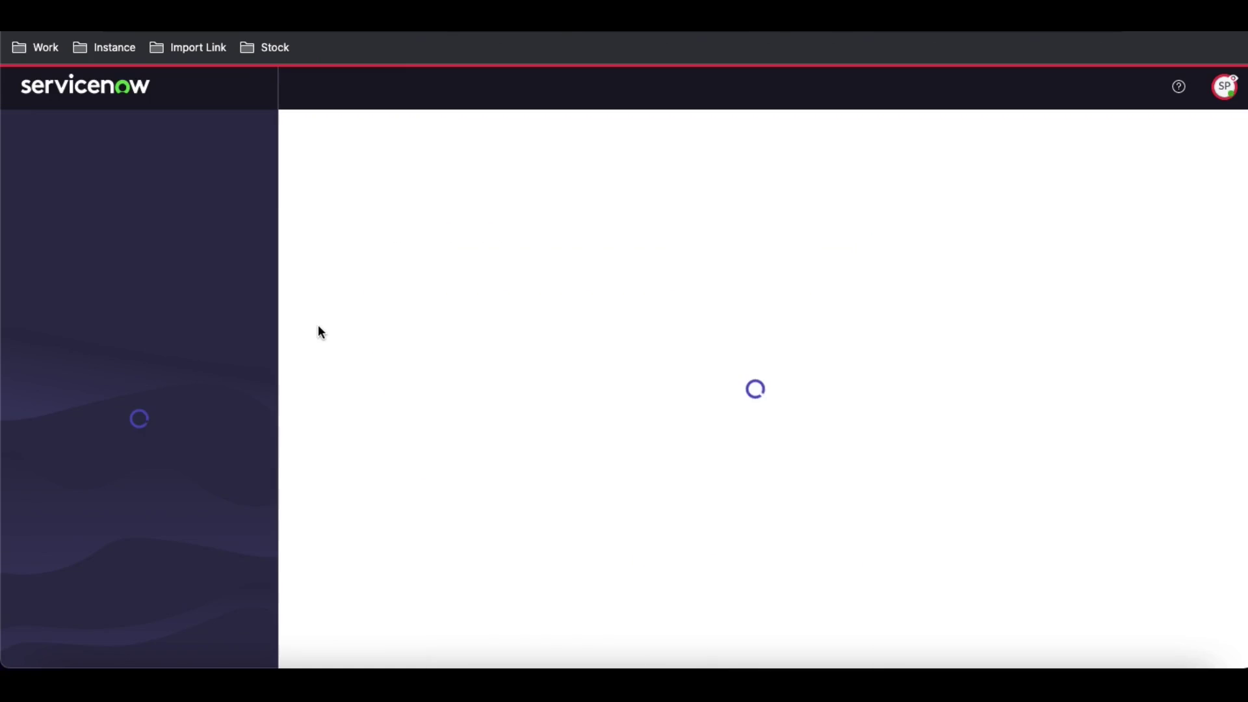
Filter the navigator for 'agile' and open Personal Backlogs
{"action": "left_click", "coordinate": [171, 132]}
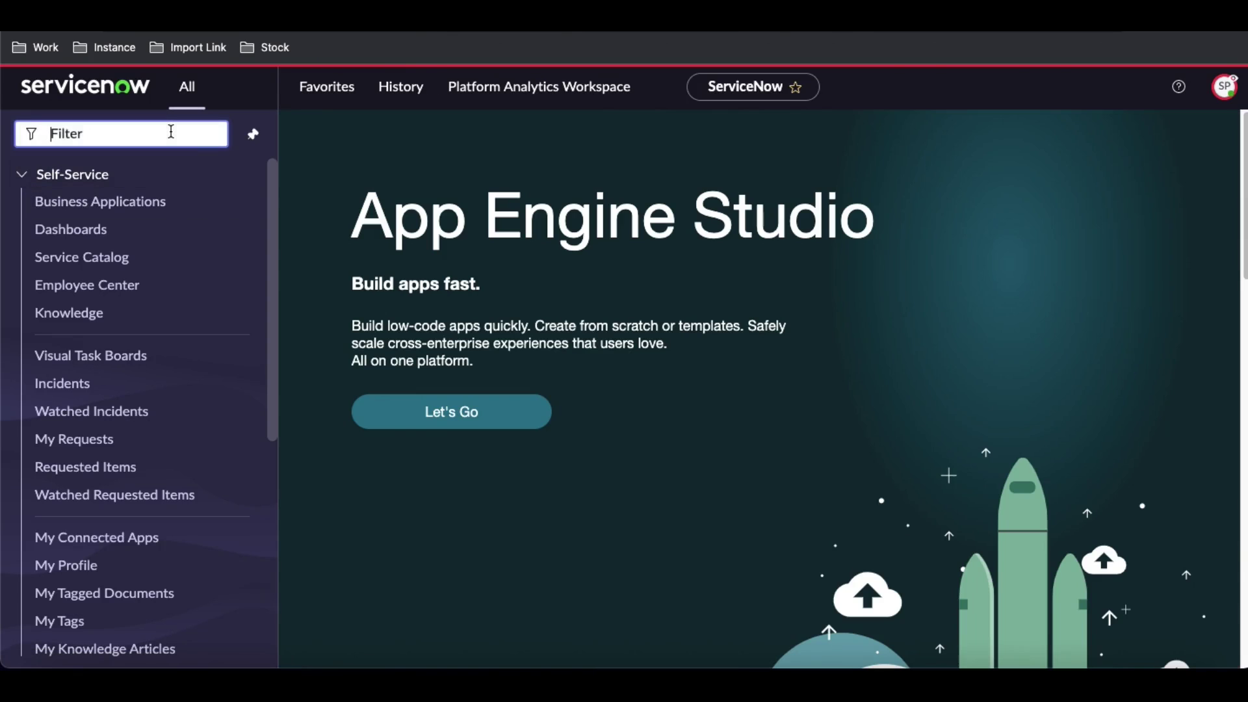
{"action": "type", "text": "agile"}
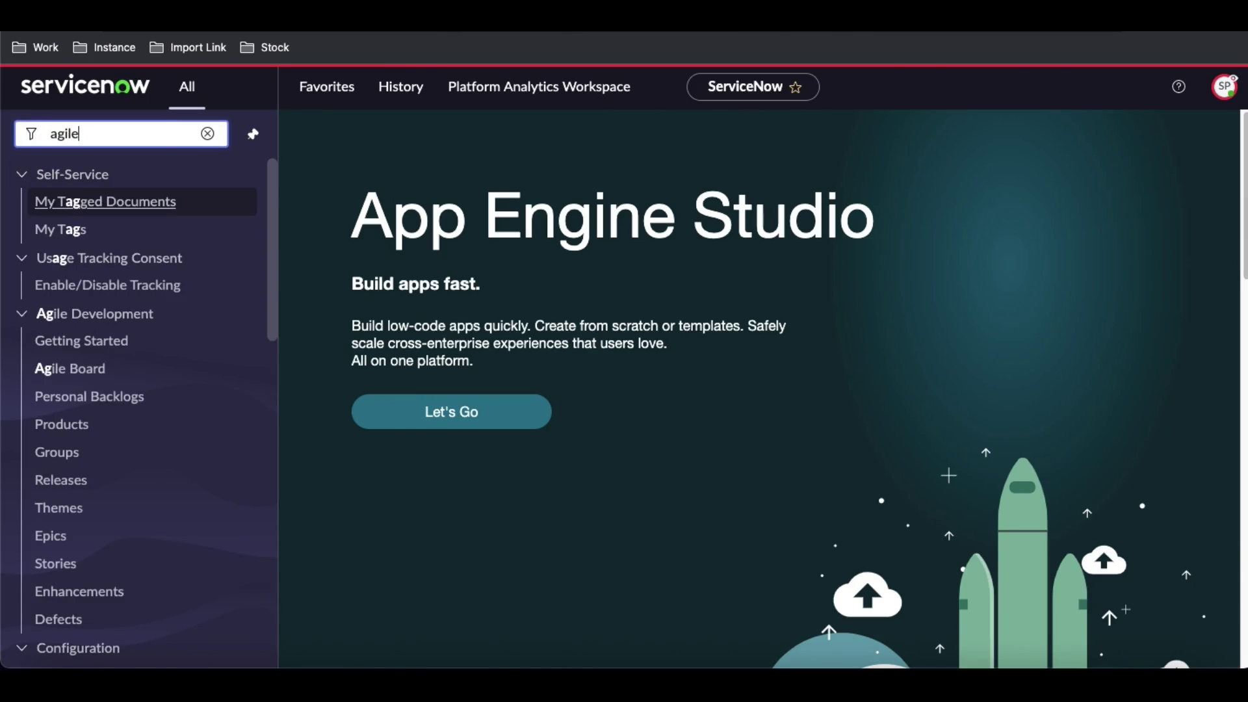
{"action": "left_click", "coordinate": [107, 268]}
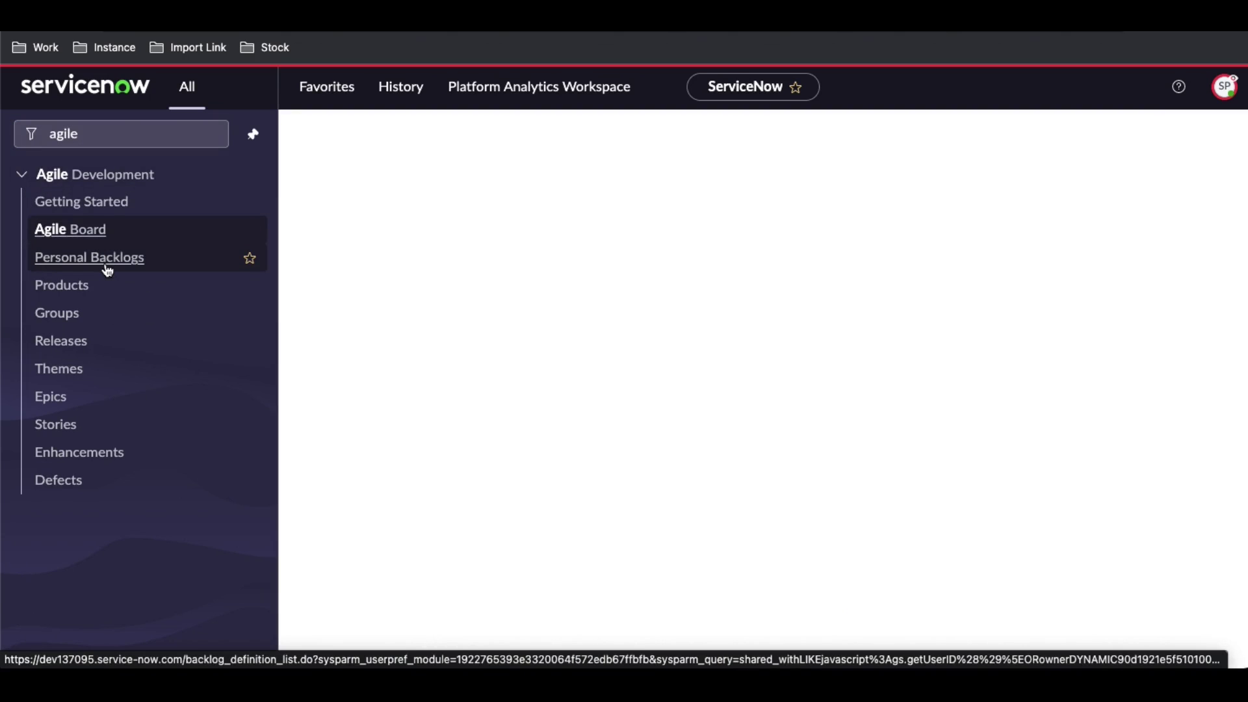
Start a new personal backlog named 'ServiceNow Backlog'
{"action": "left_click", "coordinate": [1231, 131]}
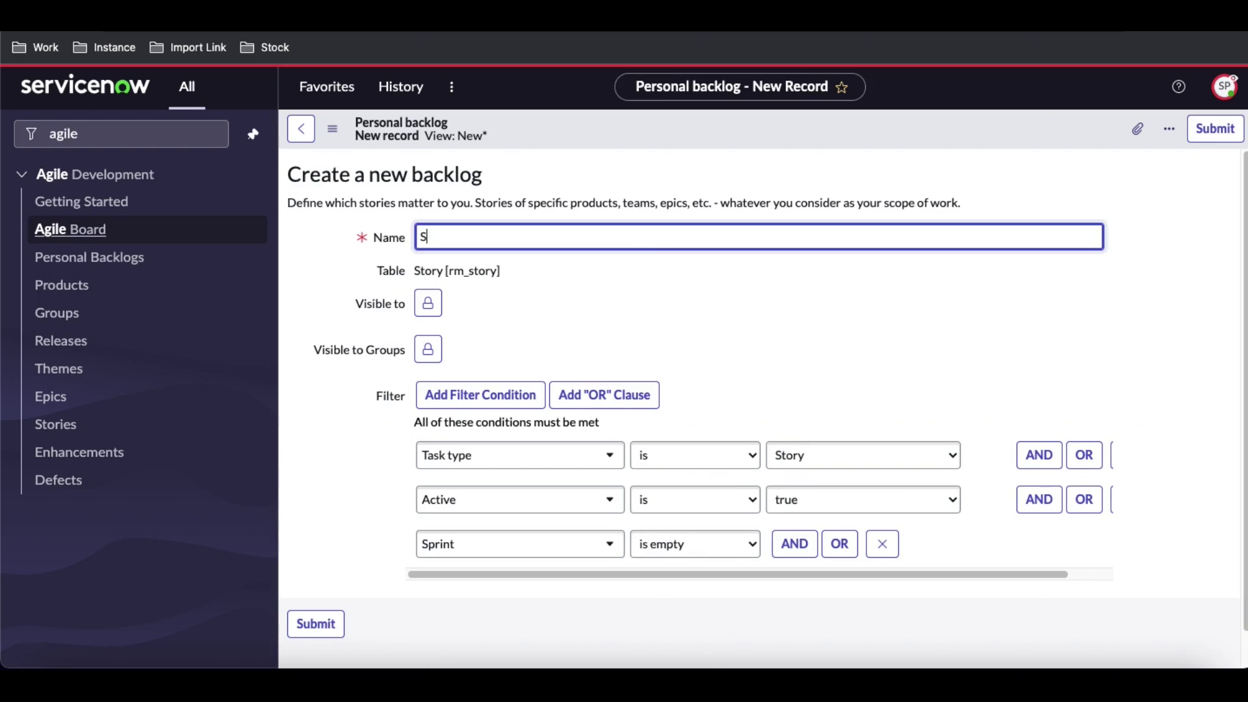
{"action": "type", "text": "eNow Backlog"}
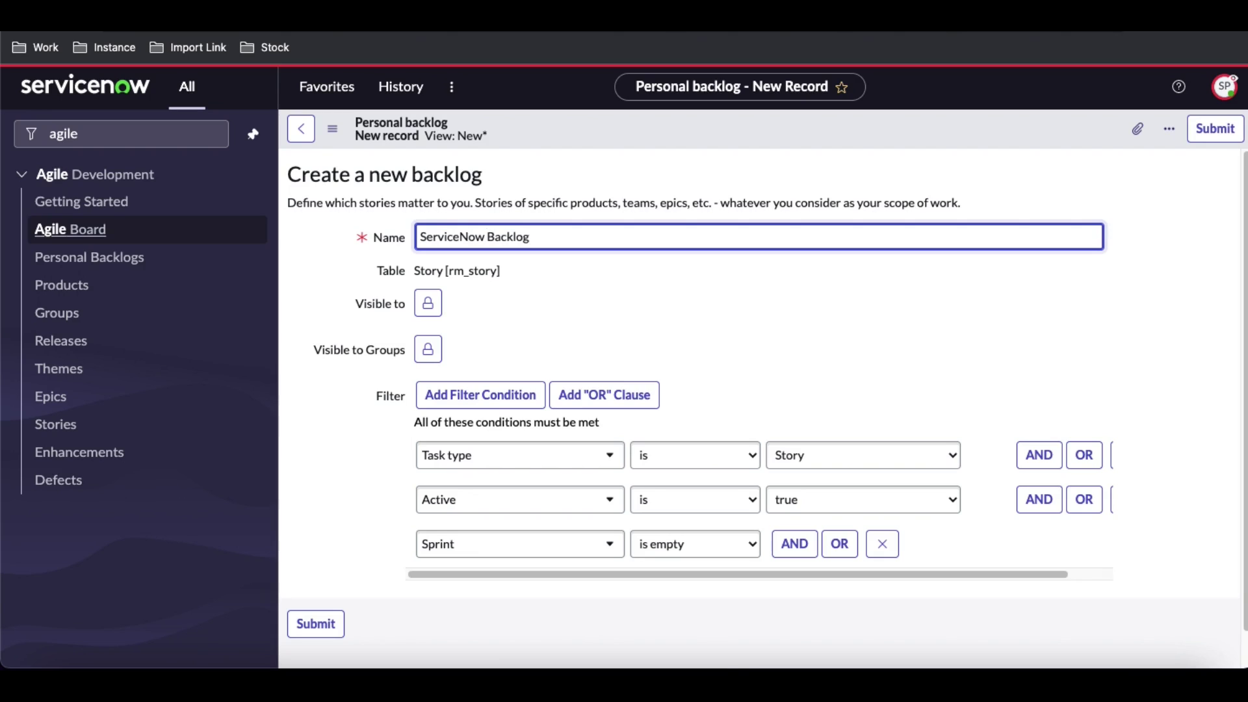
{"action": "left_click", "coordinate": [501, 263]}
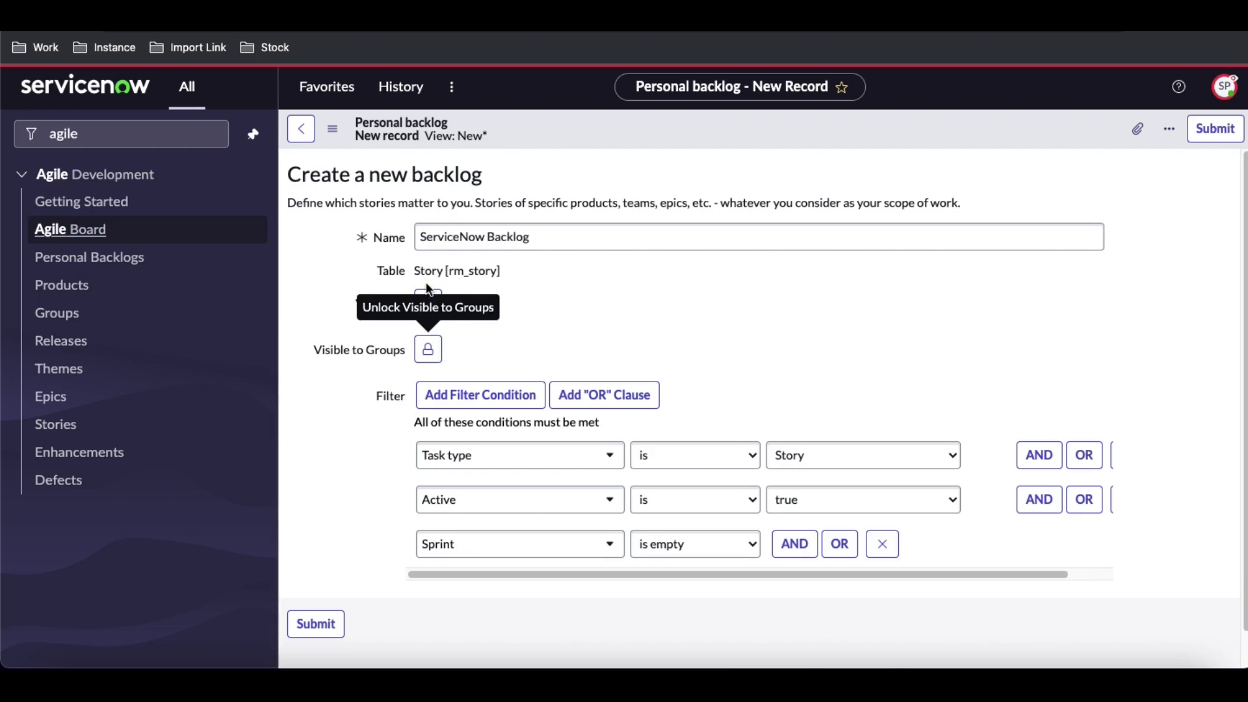
Share it with Agile Developers 1, Agile Scrum Master, Agile PO and Agile ReadOnly Access Customer, then submit
{"action": "left_click", "coordinate": [429, 351]}
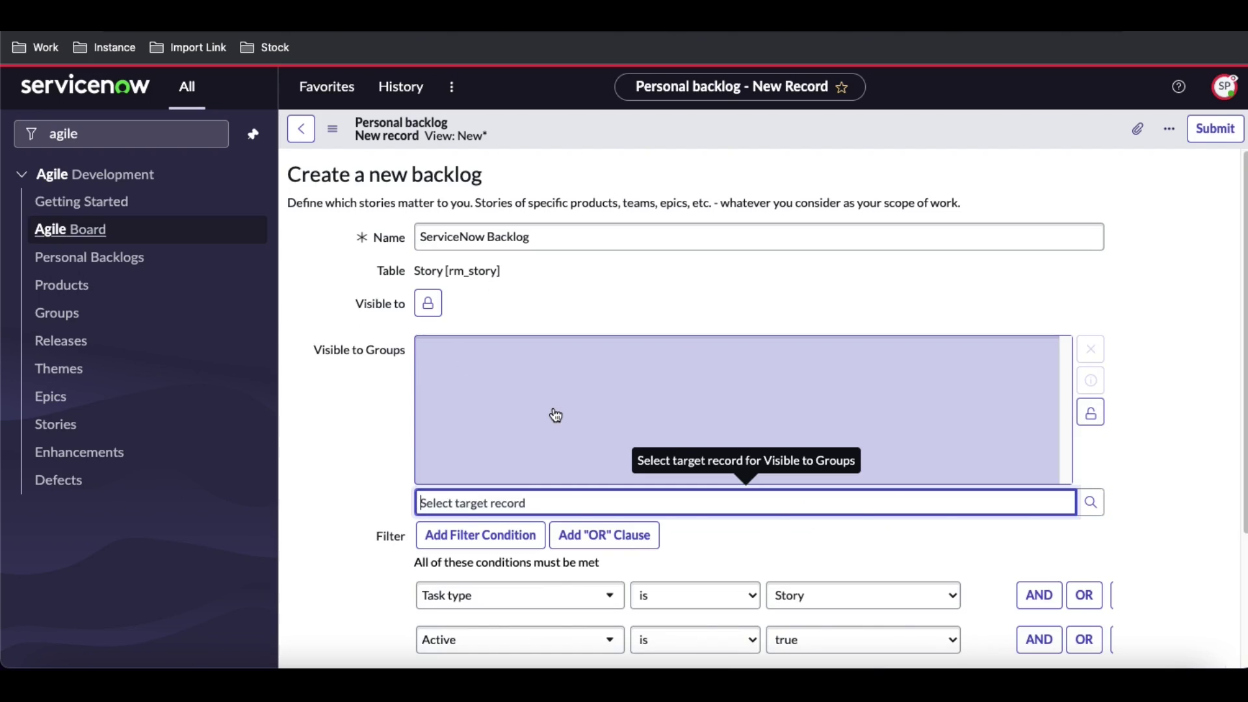
{"action": "type", "text": "scrum"}
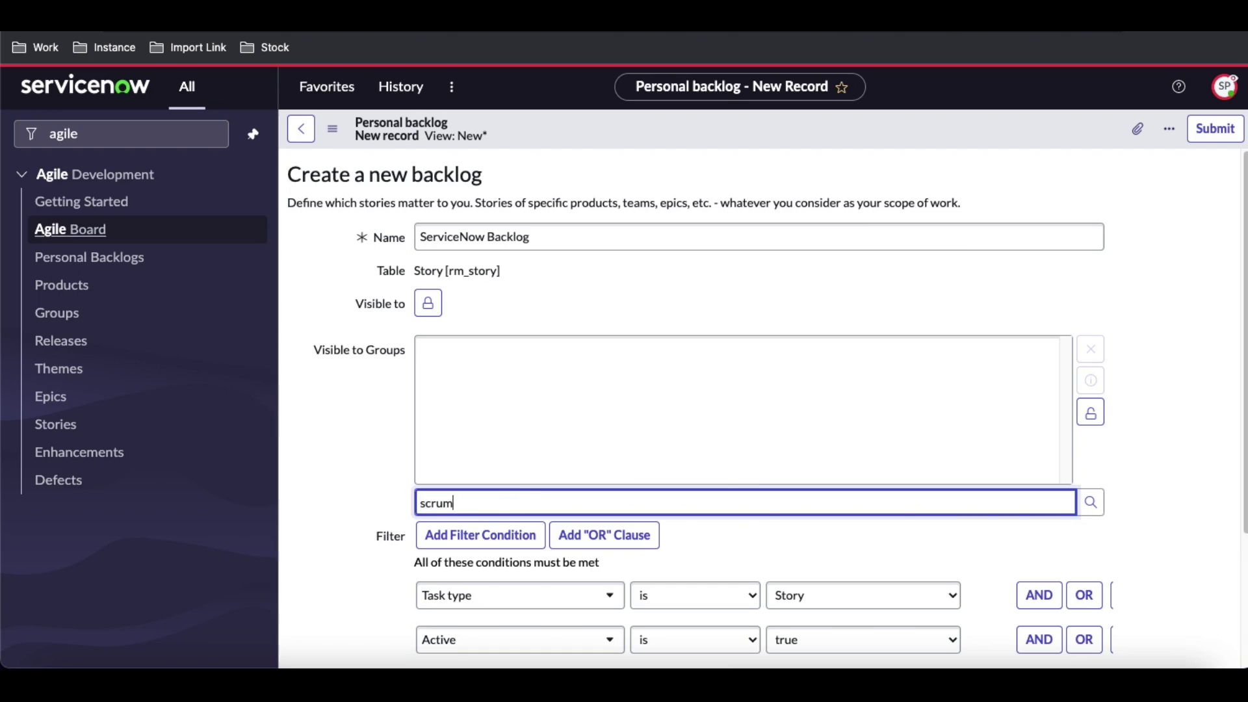
{"action": "left_click", "coordinate": [1092, 503]}
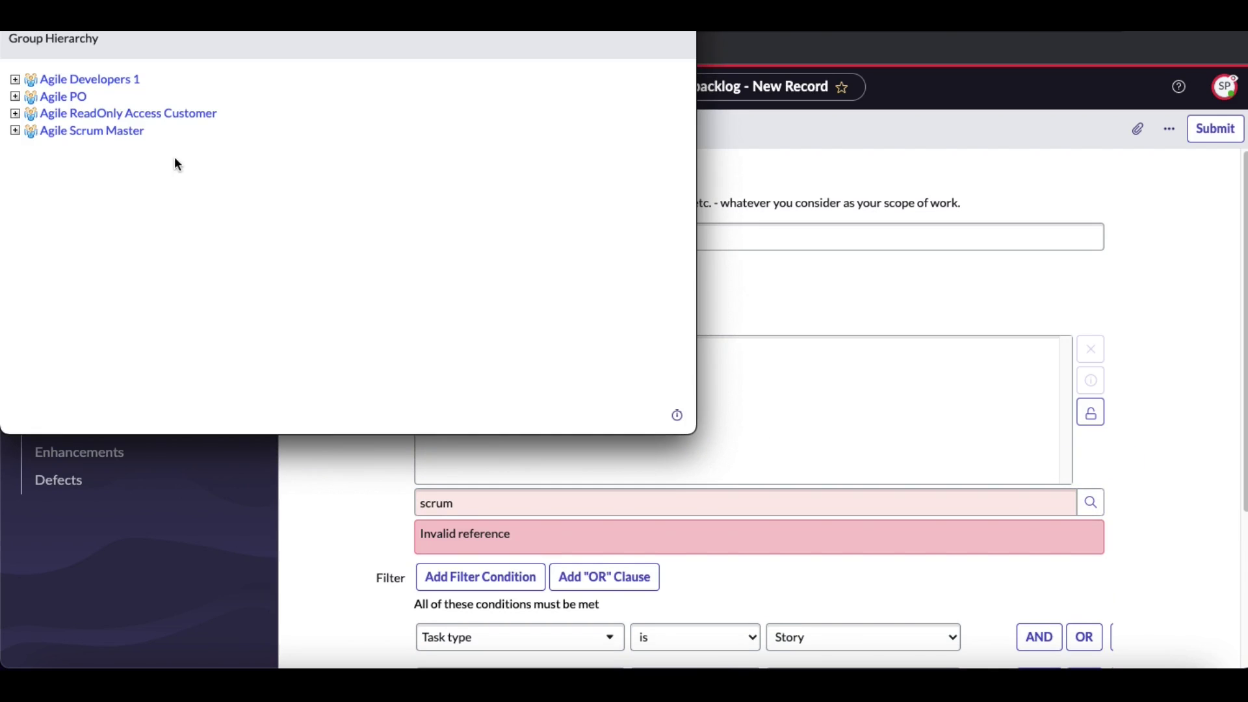
{"action": "left_click", "coordinate": [87, 80]}
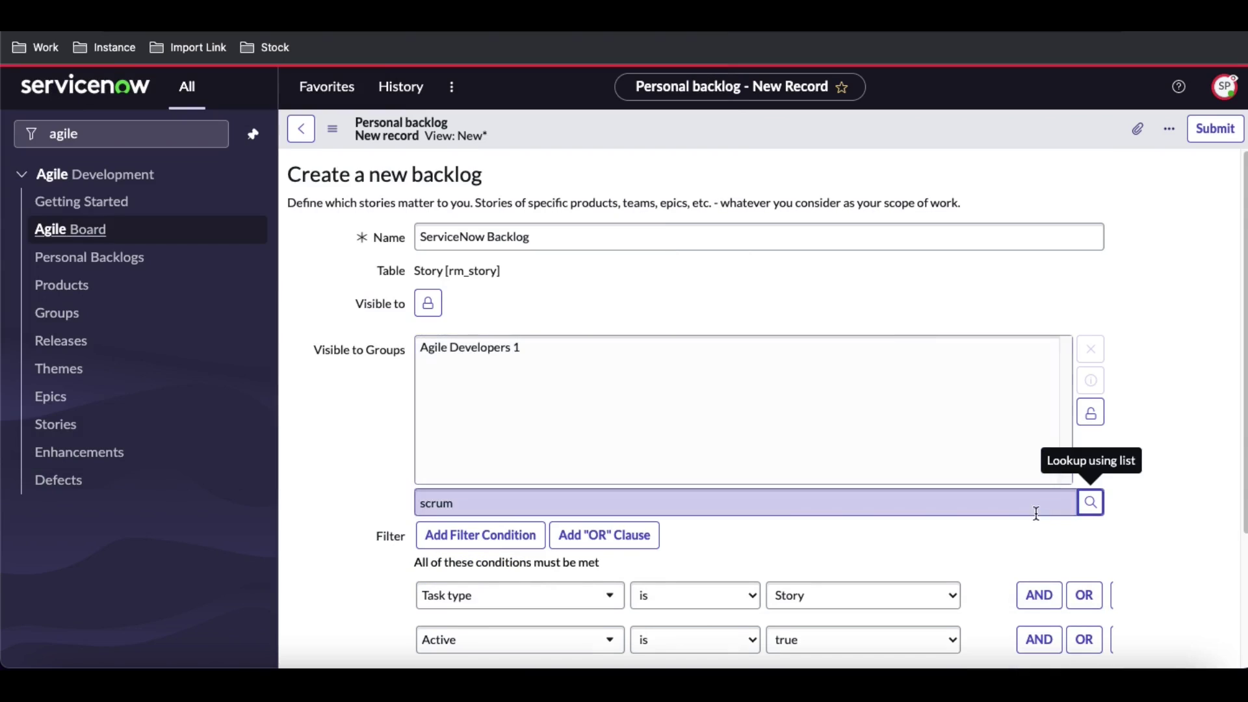
{"action": "left_click", "coordinate": [1091, 502]}
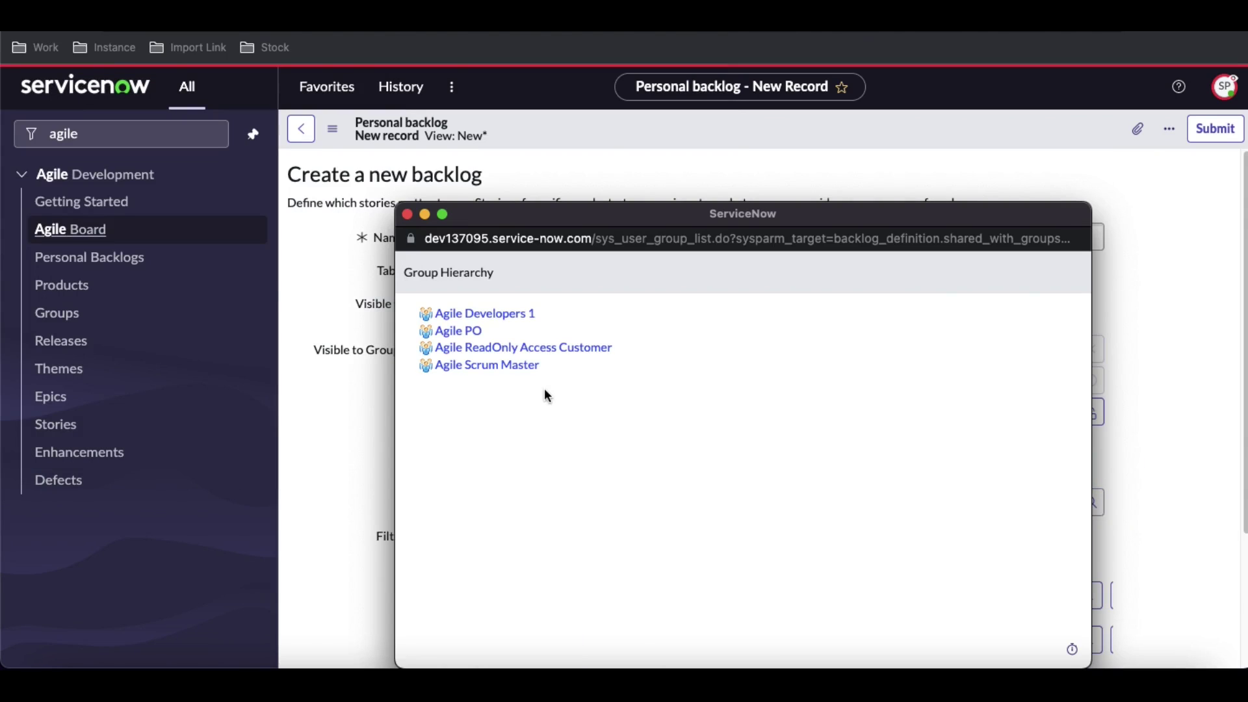
{"action": "left_click", "coordinate": [470, 365]}
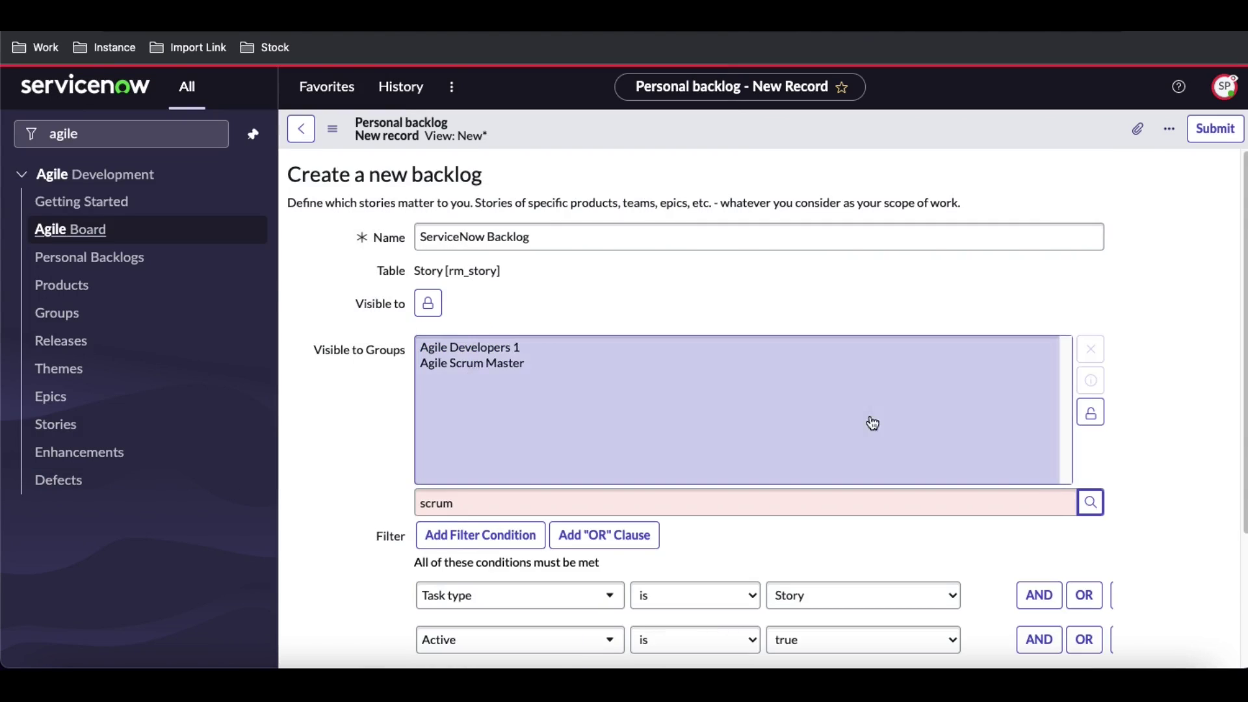
{"action": "left_click", "coordinate": [1091, 503]}
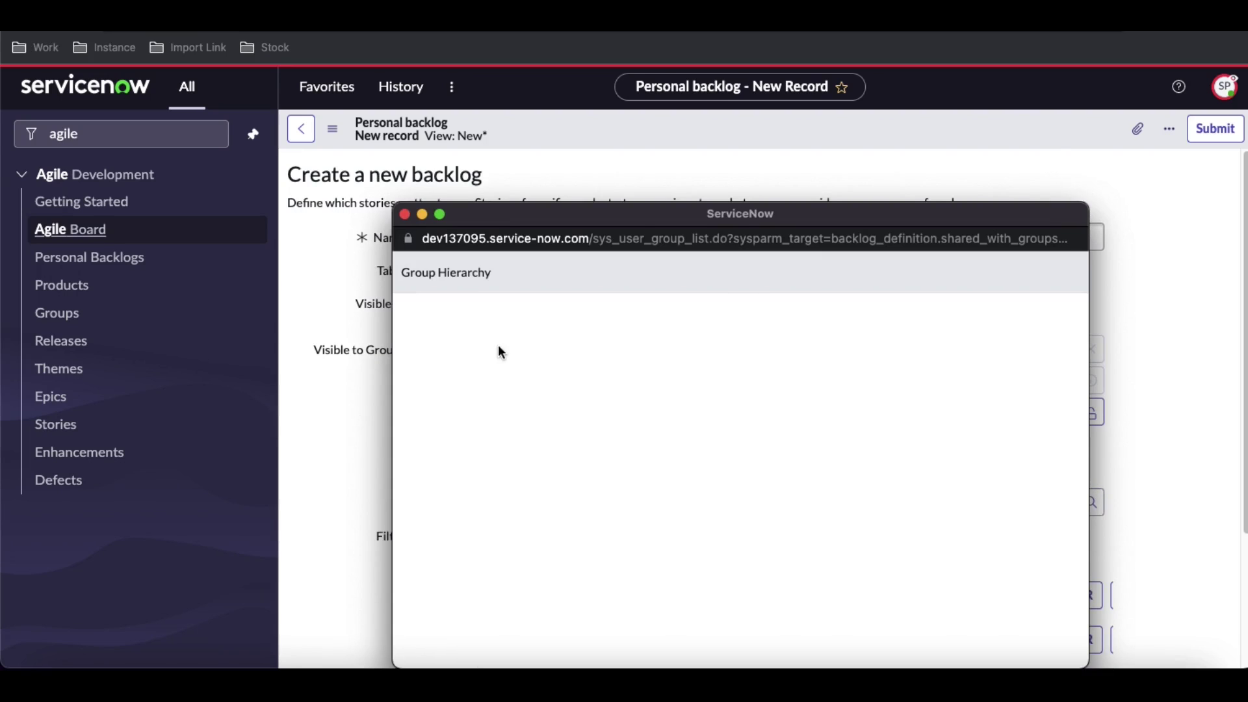
{"action": "left_click", "coordinate": [470, 329]}
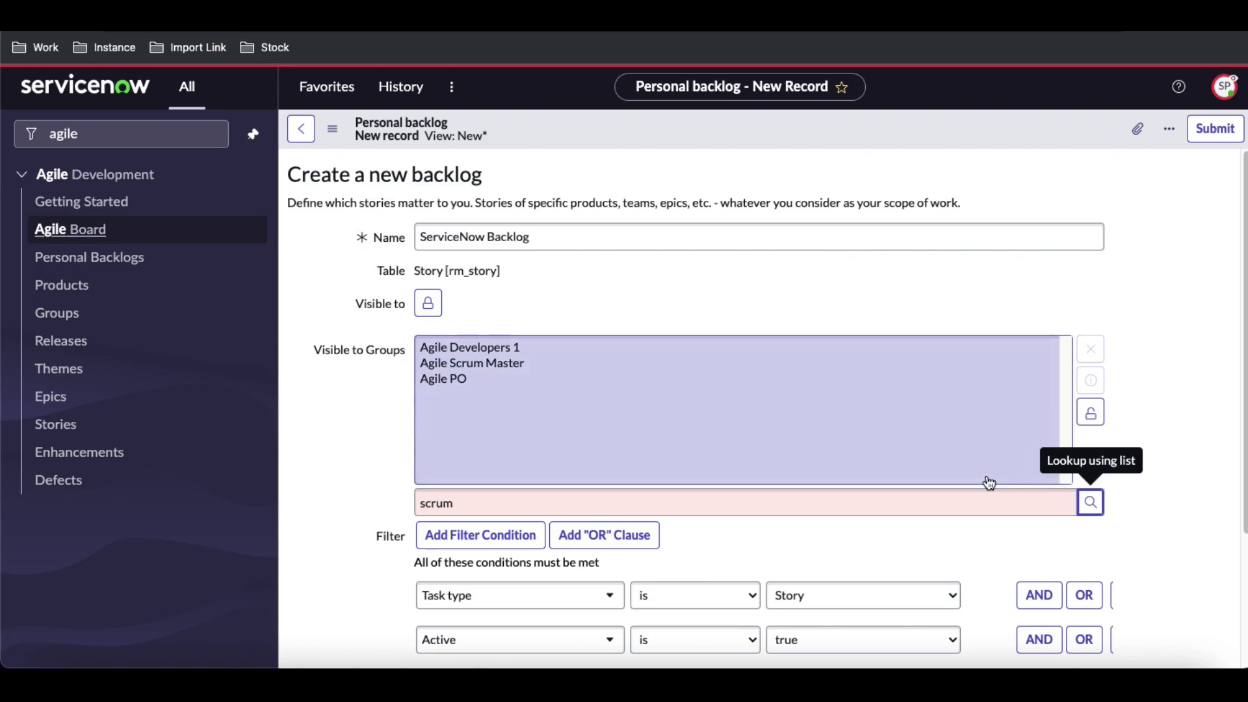
{"action": "left_click", "coordinate": [1095, 512]}
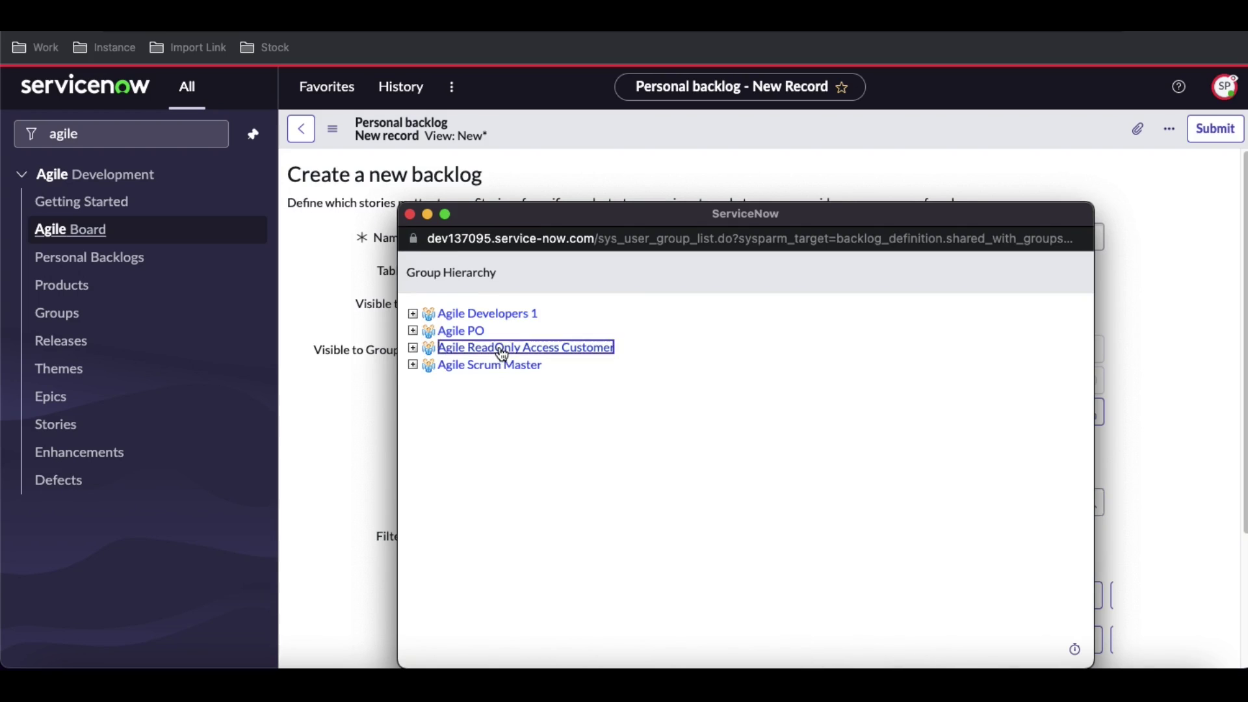
{"action": "left_click", "coordinate": [501, 347]}
{"action": "left_click", "coordinate": [1090, 413]}
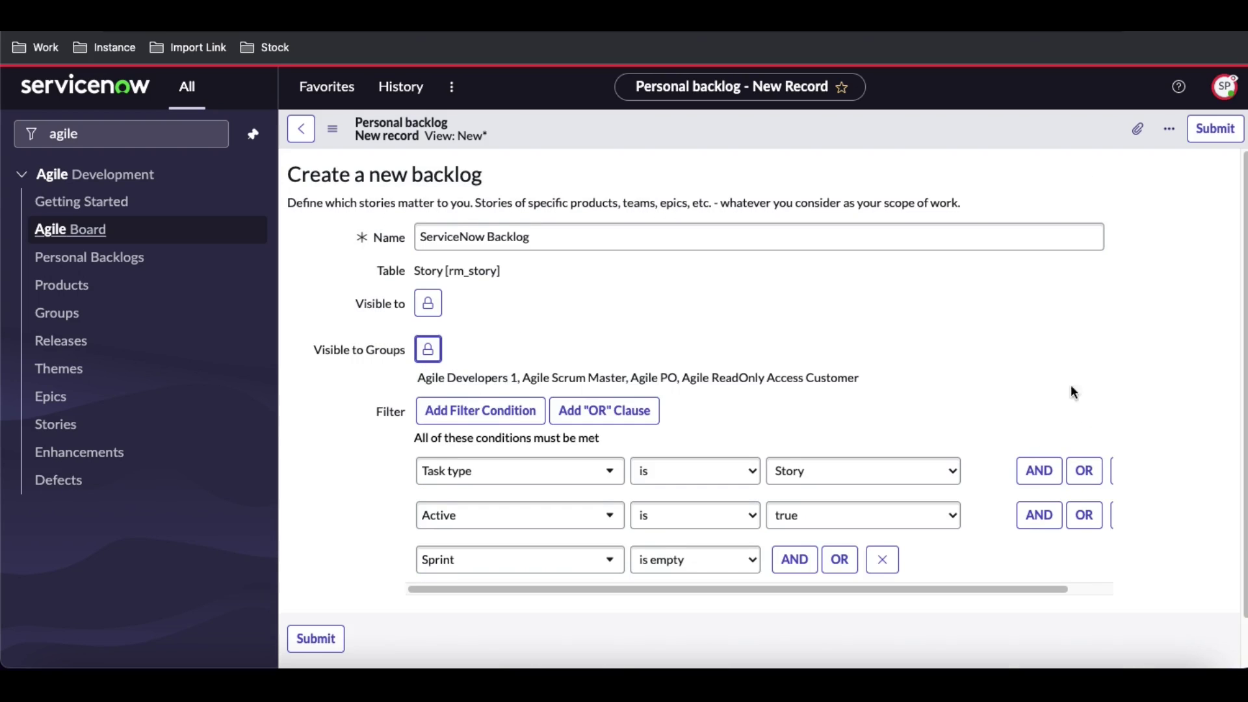
{"action": "scroll", "coordinate": [1071, 380], "scroll_direction": "down", "scroll_amount": 1}
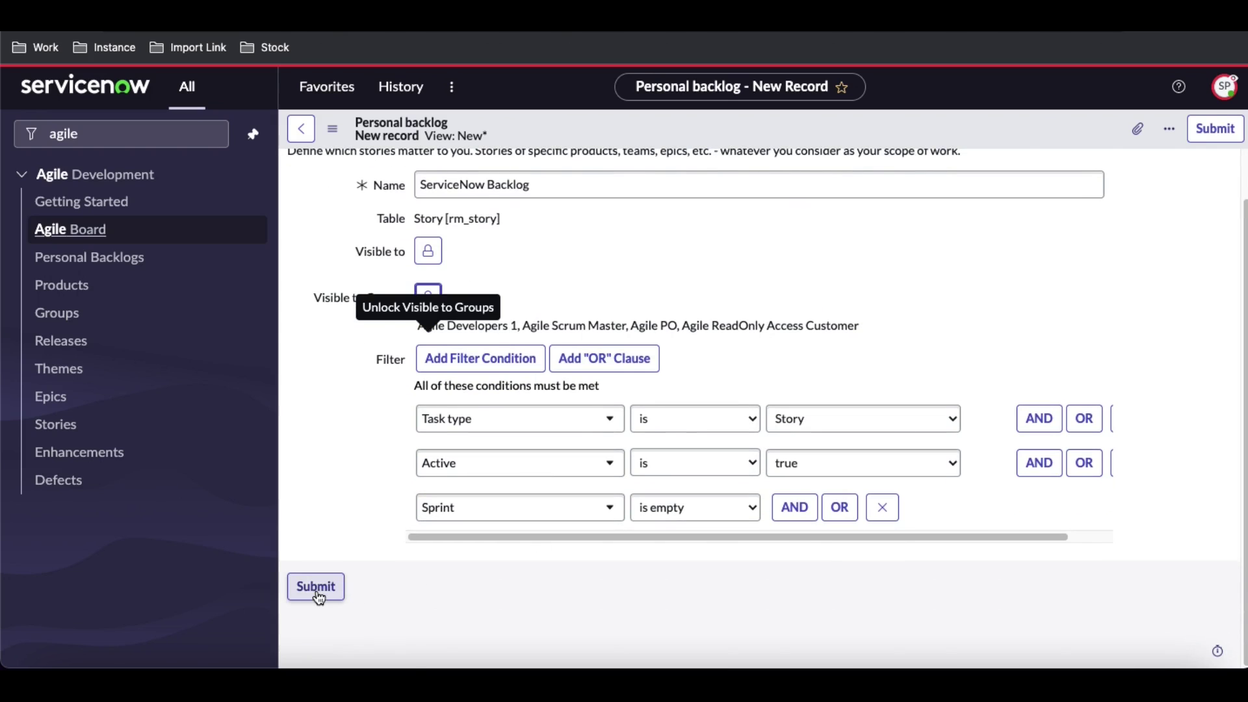
{"action": "left_click", "coordinate": [317, 587]}
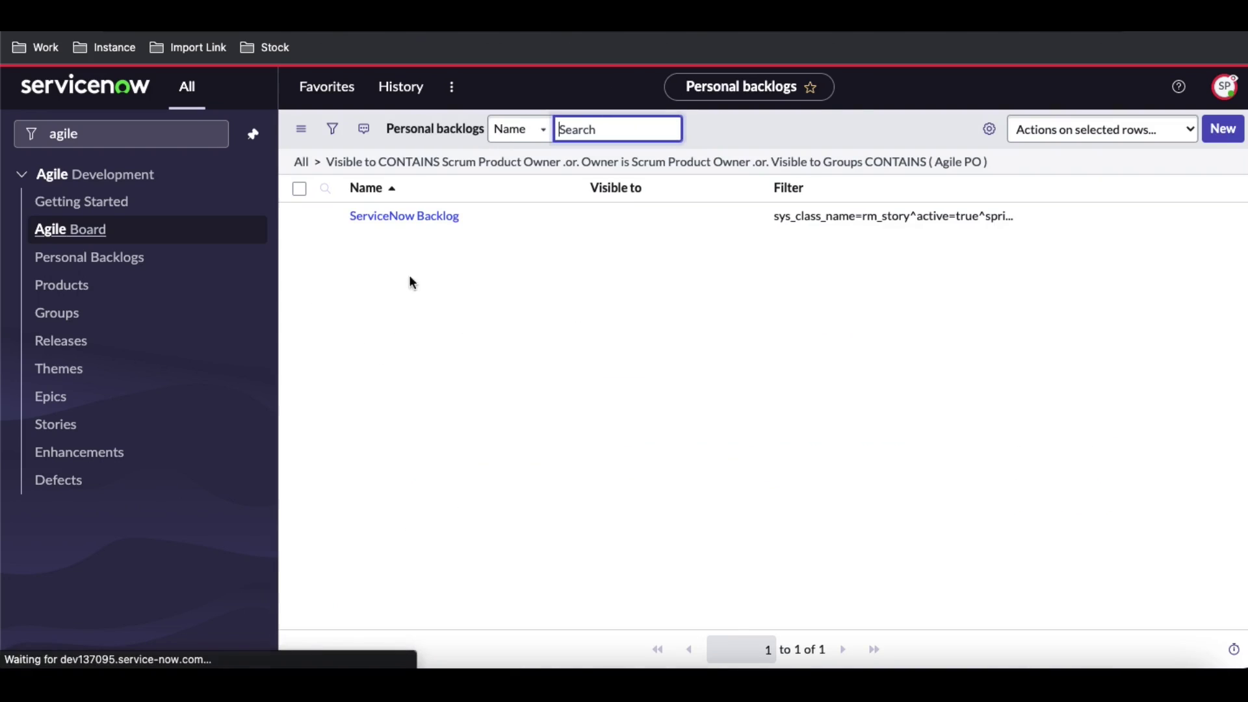
Open the ServiceNow Backlog record, then the account menu to switch users
{"action": "left_click", "coordinate": [408, 217]}
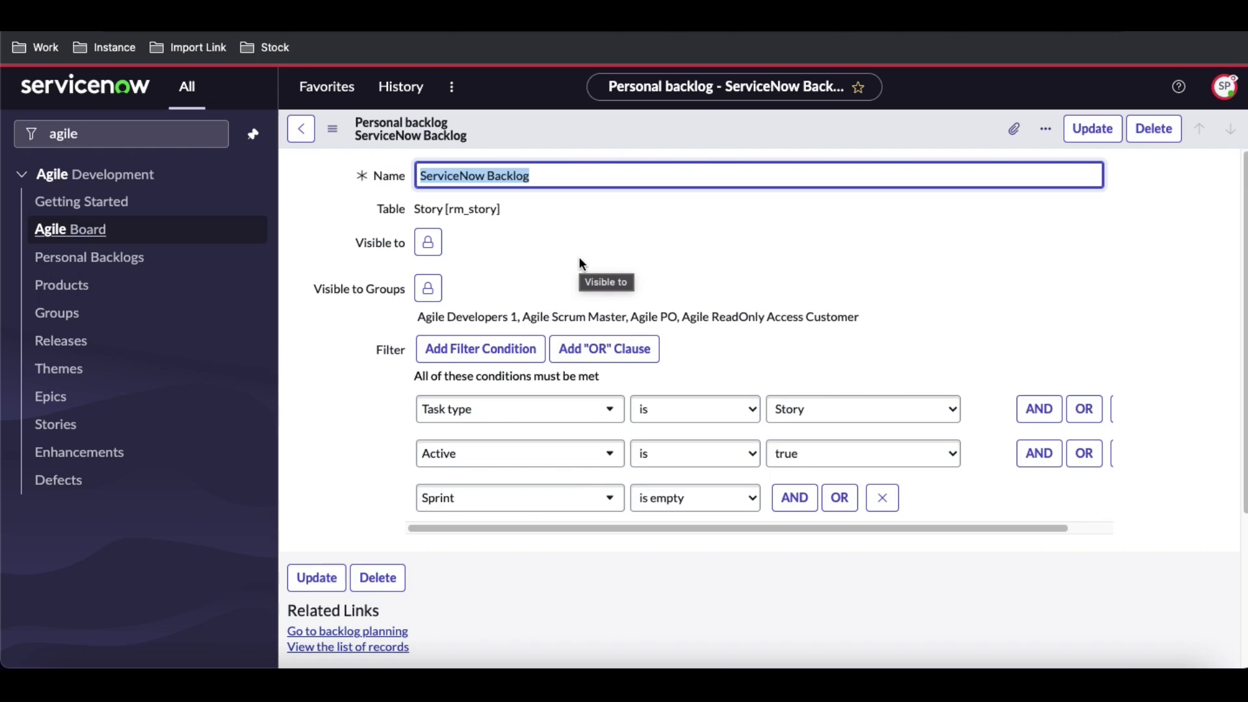
{"action": "left_click", "coordinate": [1224, 86]}
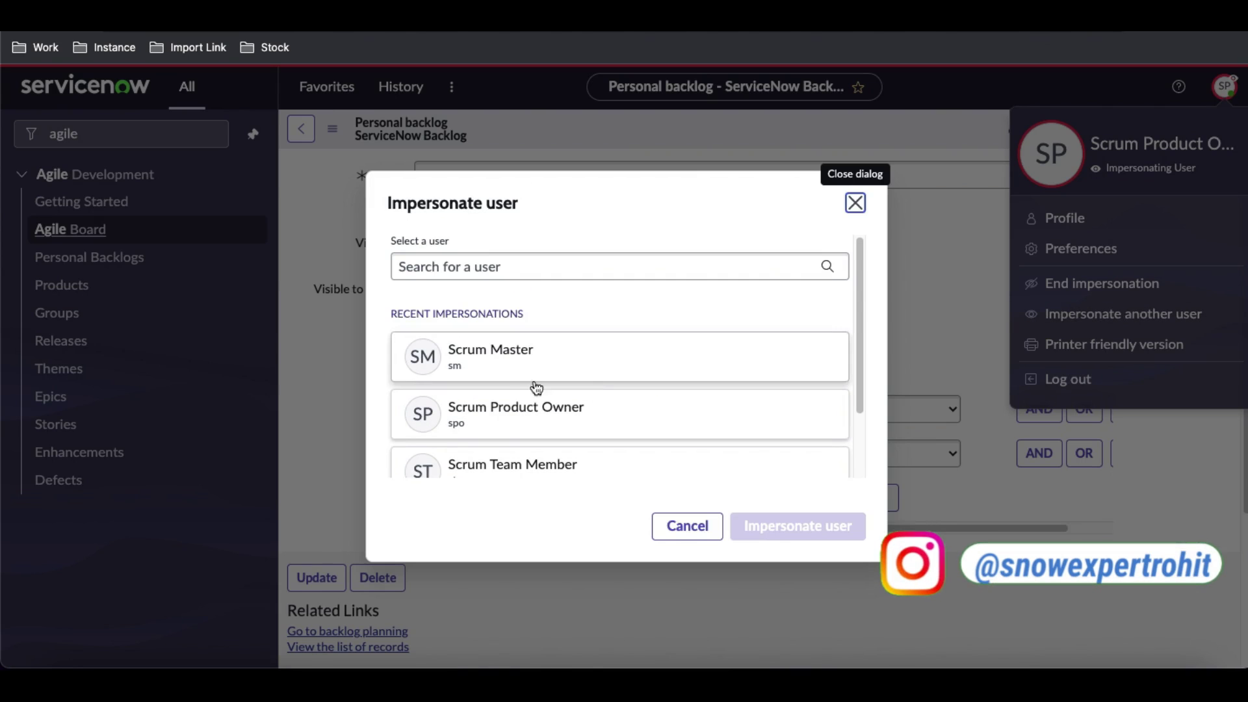
Impersonate Scrum Master and open the Agile Board's Backlog view with its 26 records
{"action": "left_click", "coordinate": [522, 364]}
{"action": "left_click", "coordinate": [777, 528]}
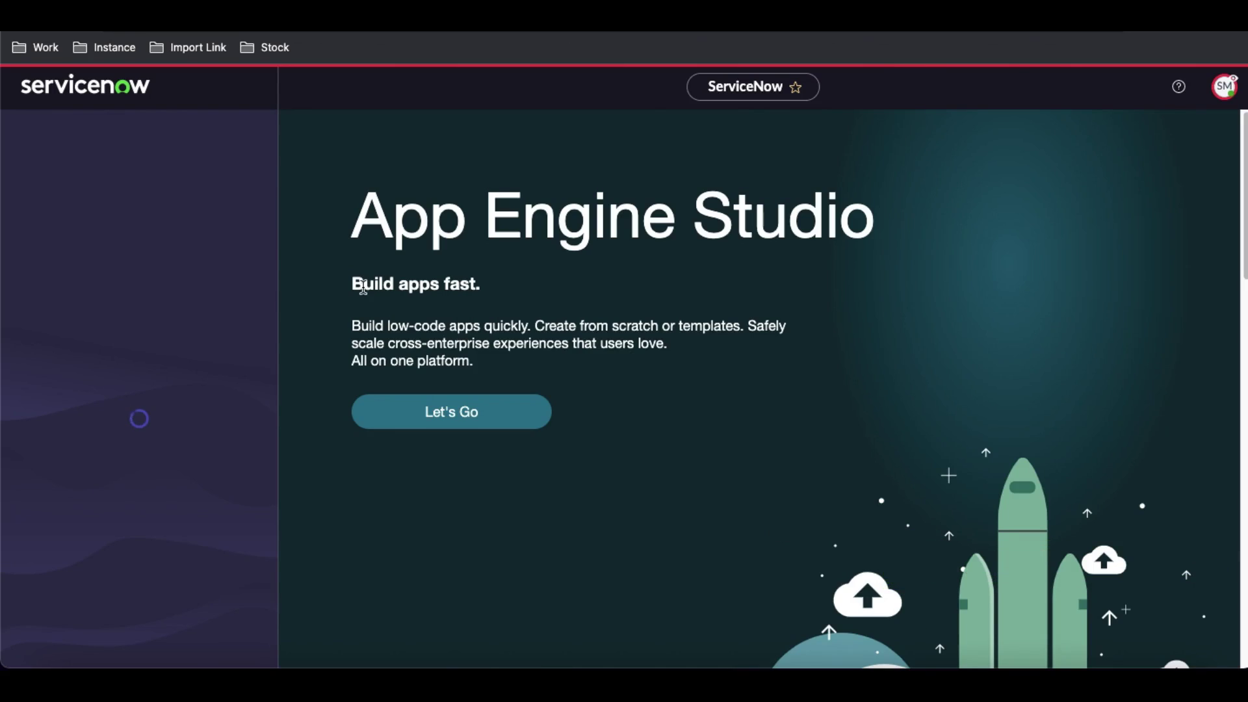
{"action": "left_click", "coordinate": [126, 139]}
{"action": "type", "text": "agile"}
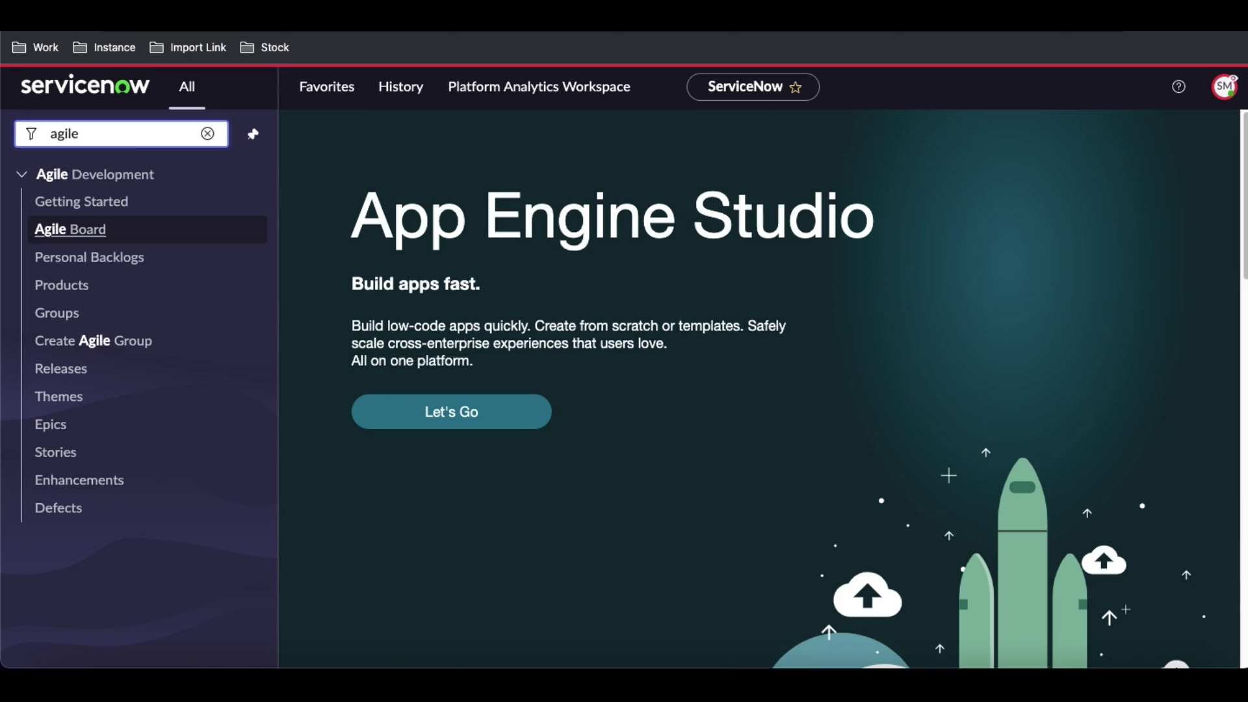
{"action": "left_click", "coordinate": [103, 238]}
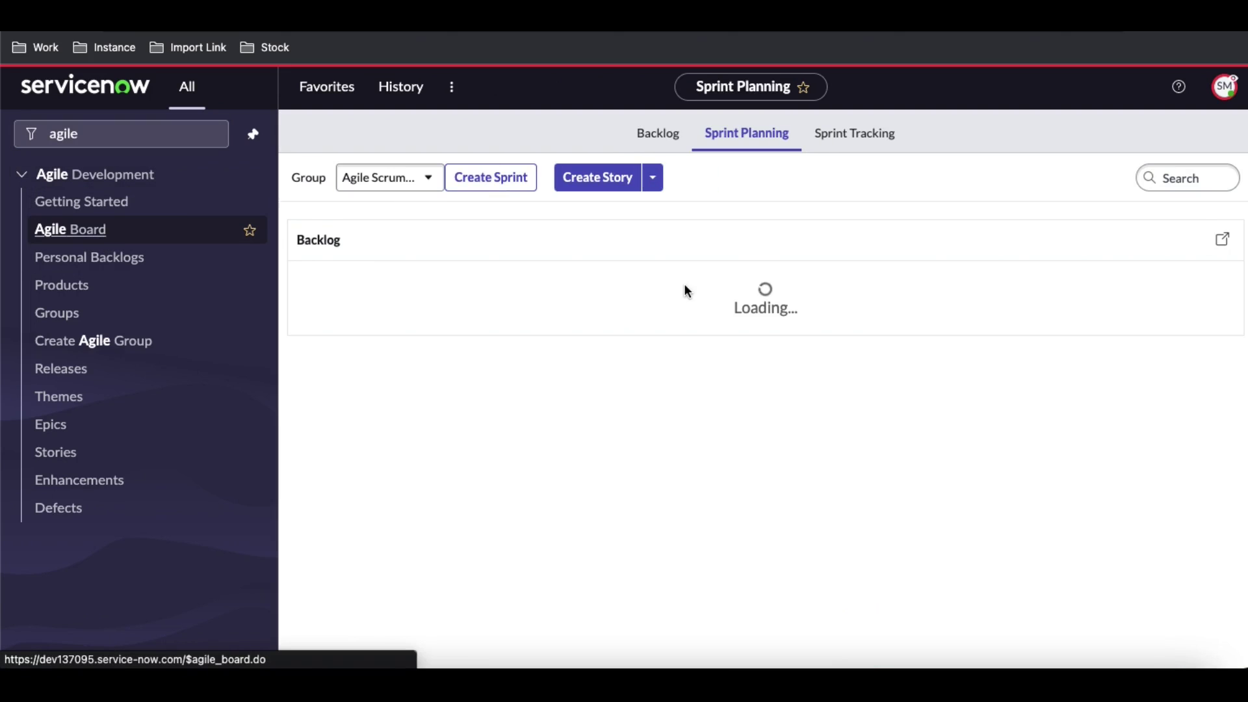
{"action": "left_click", "coordinate": [660, 134]}
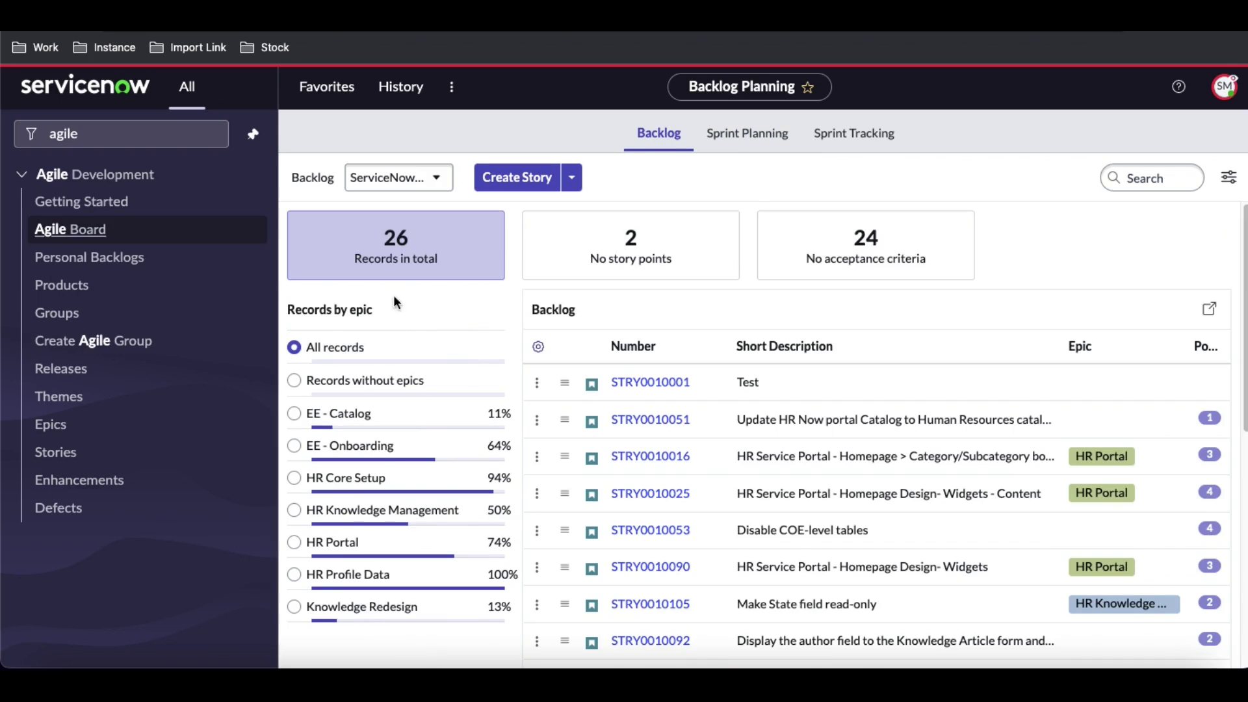
Scroll through the 26 backlog stories, then open the SM account menu
{"action": "scroll", "coordinate": [379, 463], "scroll_direction": "down", "scroll_amount": 1}
{"action": "scroll", "coordinate": [377, 455], "scroll_direction": "down", "scroll_amount": 1}
{"action": "scroll", "coordinate": [377, 455], "scroll_direction": "up", "scroll_amount": 2}
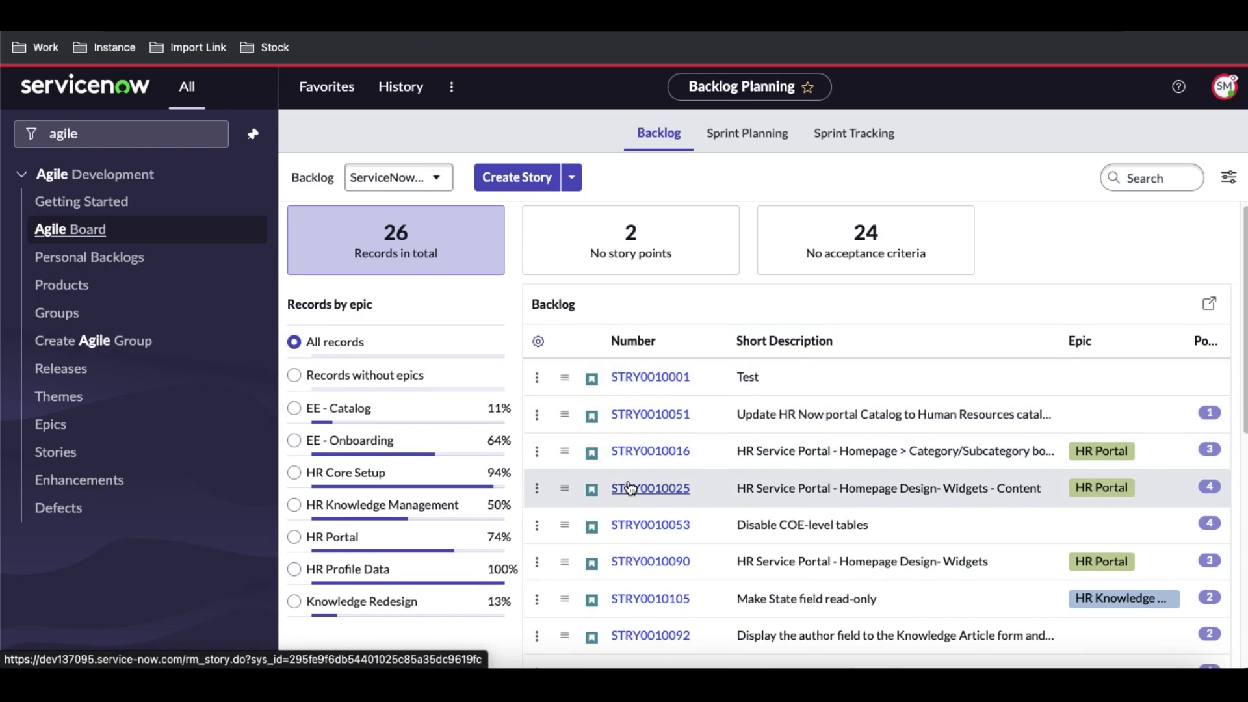
{"action": "scroll", "coordinate": [634, 471], "scroll_direction": "down", "scroll_amount": 7}
{"action": "scroll", "coordinate": [629, 481], "scroll_direction": "up", "scroll_amount": 10}
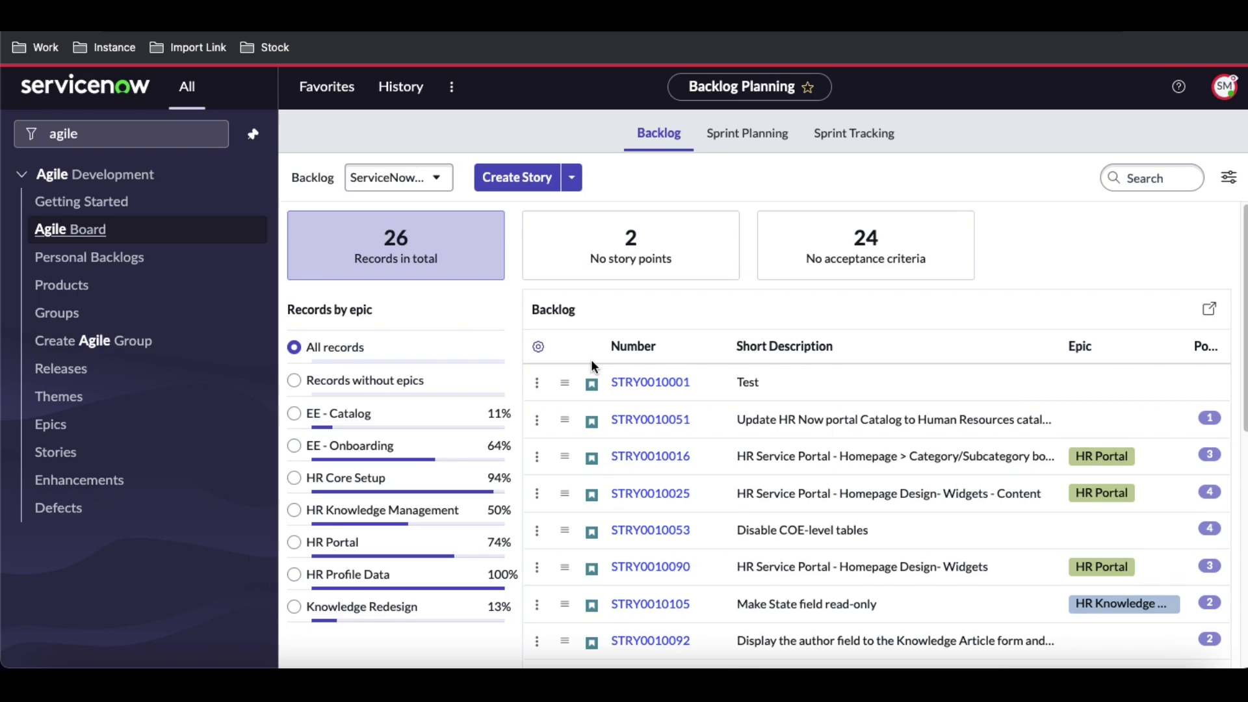
{"action": "left_click", "coordinate": [1226, 90]}
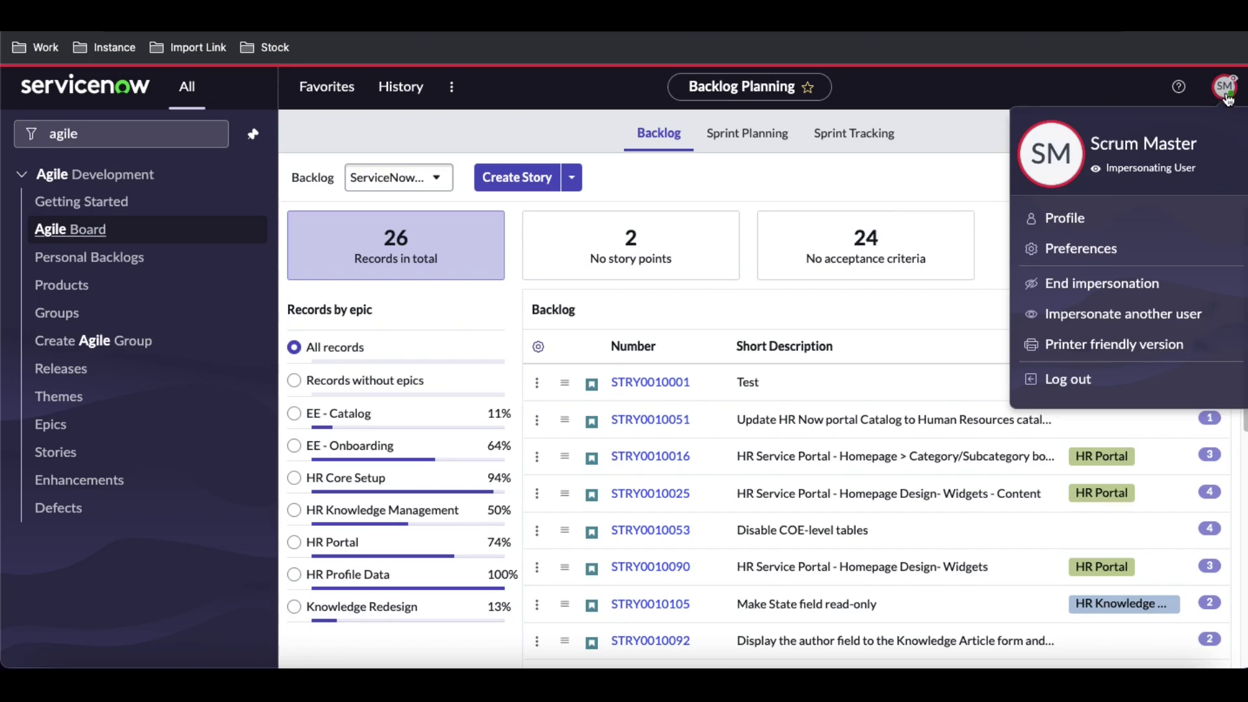
End impersonation and add an AND condition to ServiceNow Backlog: Epic is End User Catalog Item
{"action": "left_click", "coordinate": [1076, 285]}
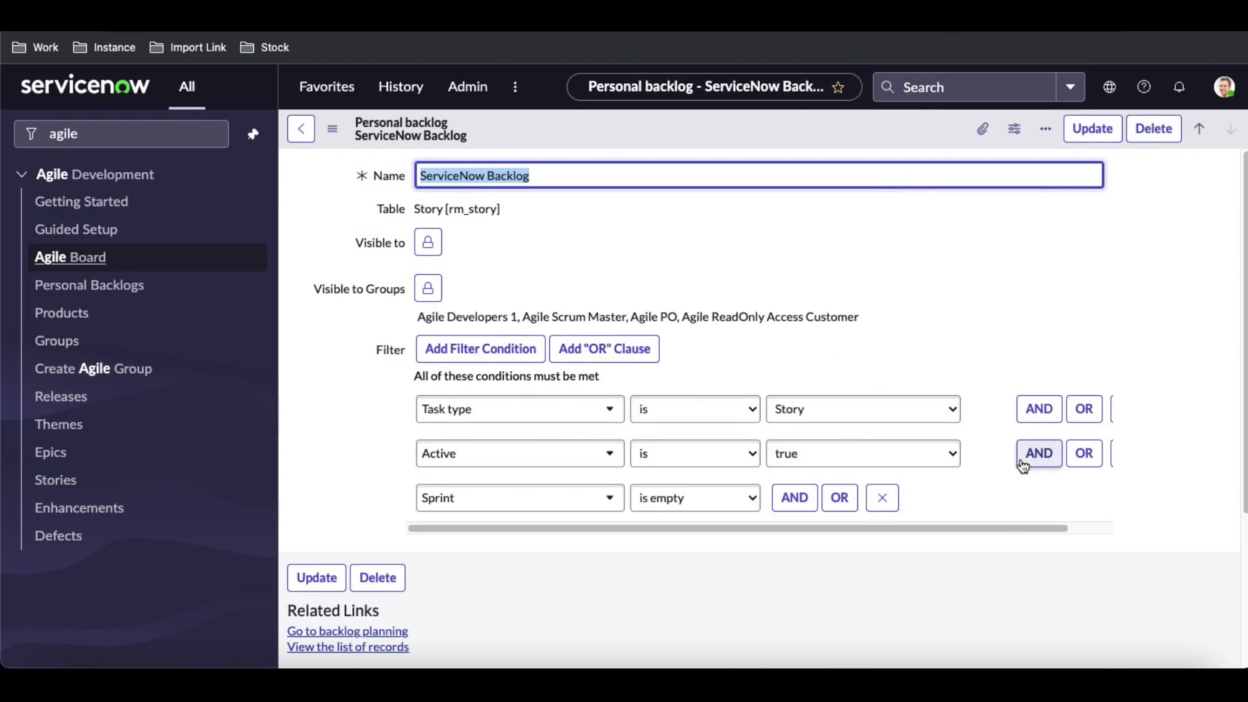
{"action": "left_click", "coordinate": [1044, 459]}
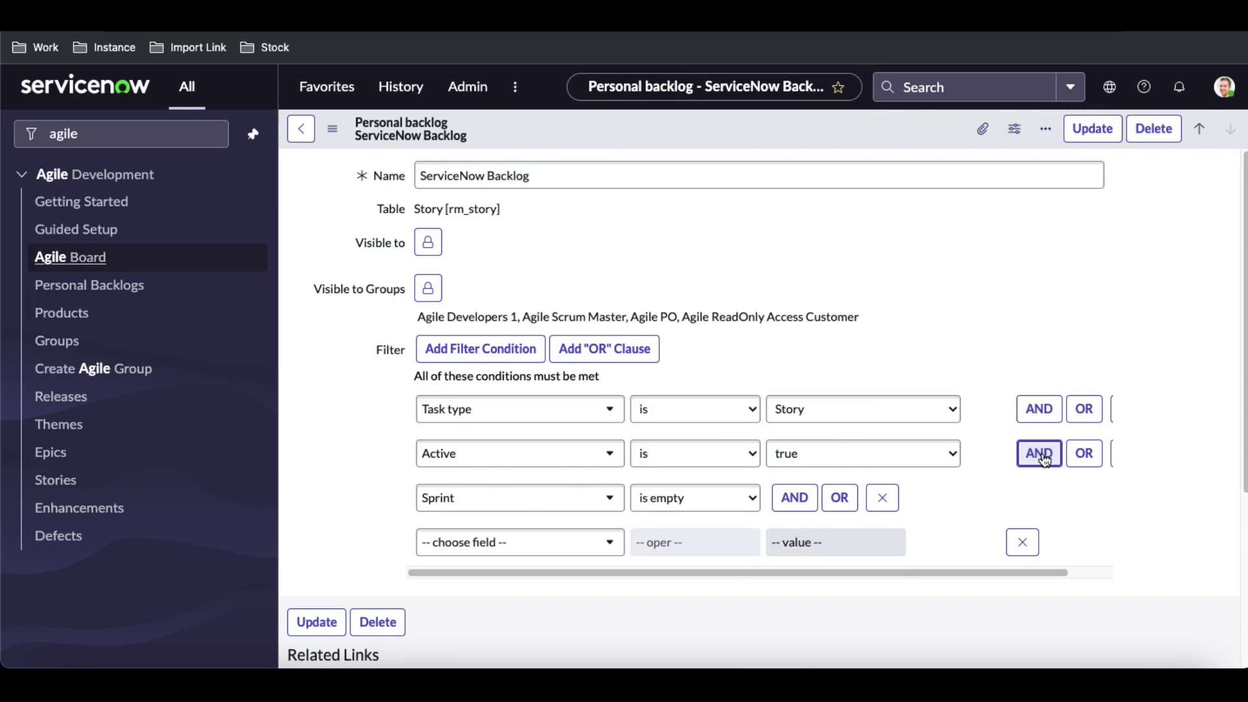
{"action": "left_click", "coordinate": [565, 544]}
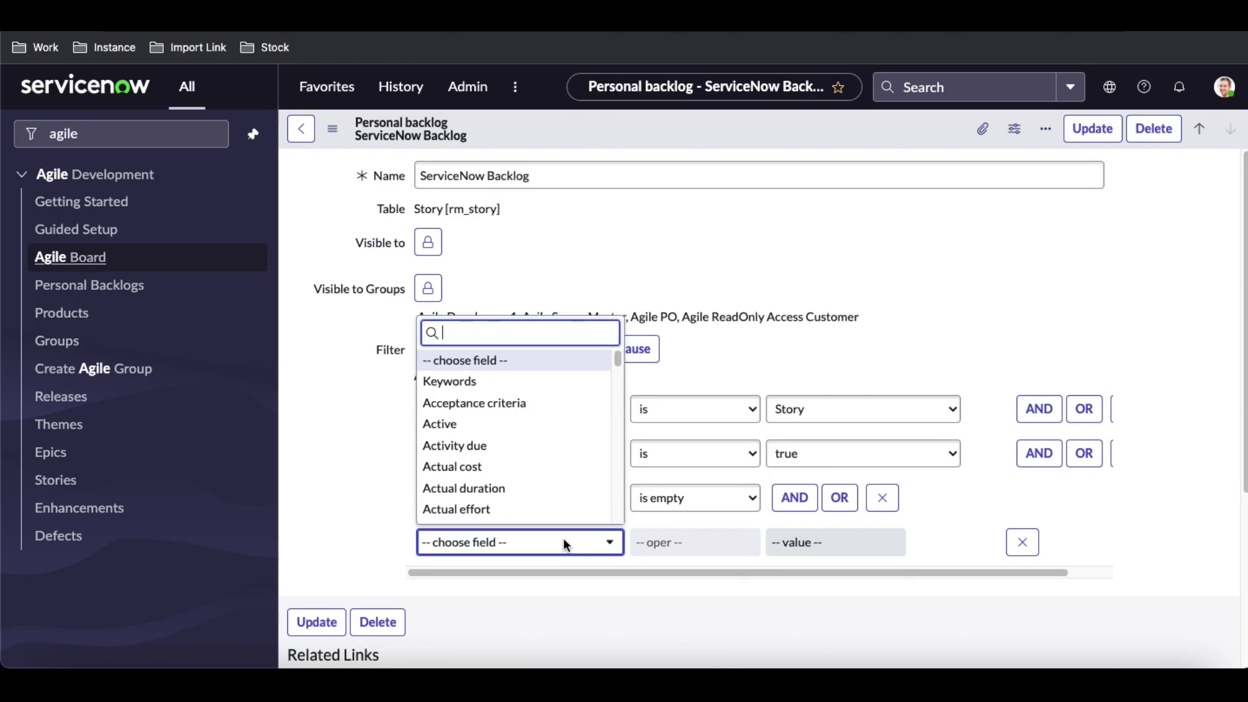
{"action": "type", "text": "ep"}
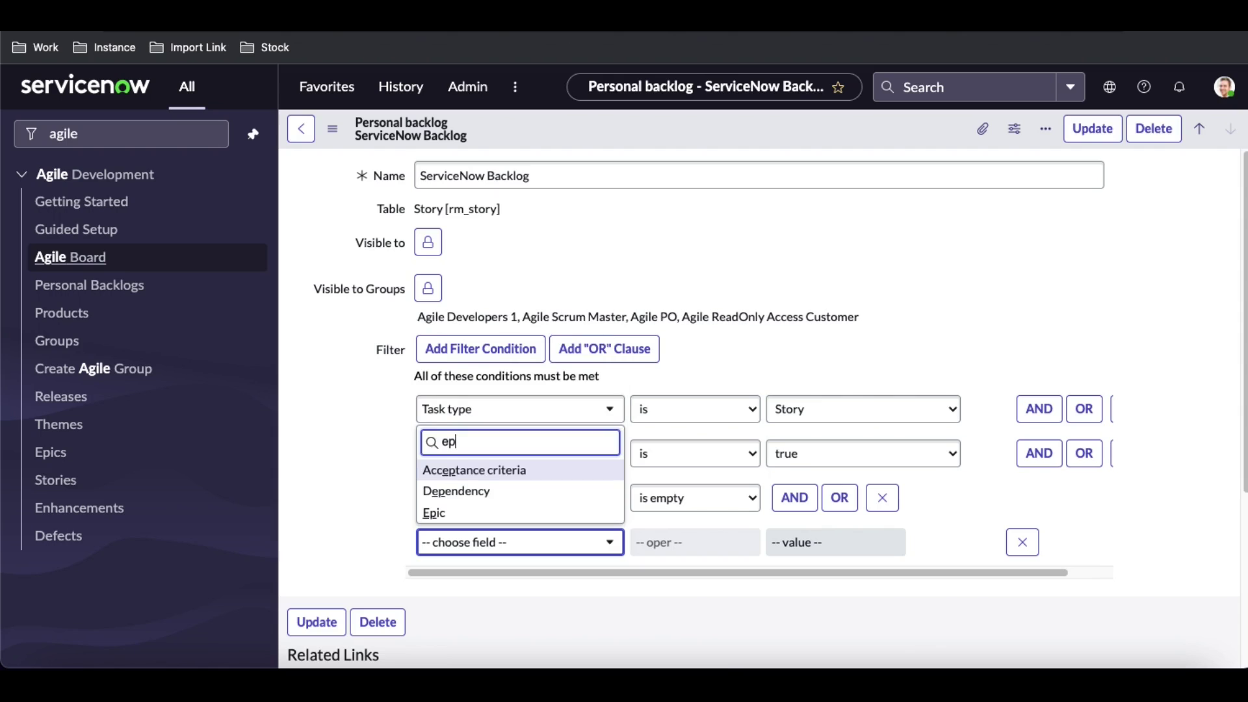
{"action": "left_click", "coordinate": [459, 513]}
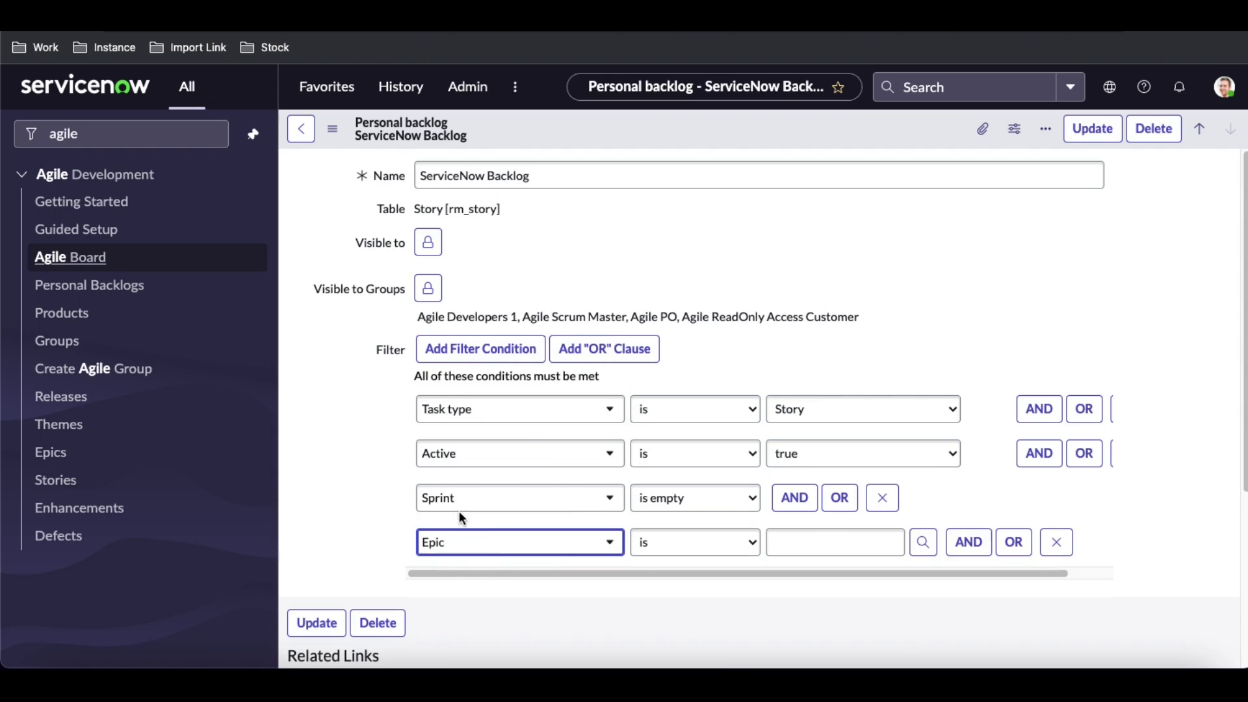
{"action": "left_click", "coordinate": [860, 540]}
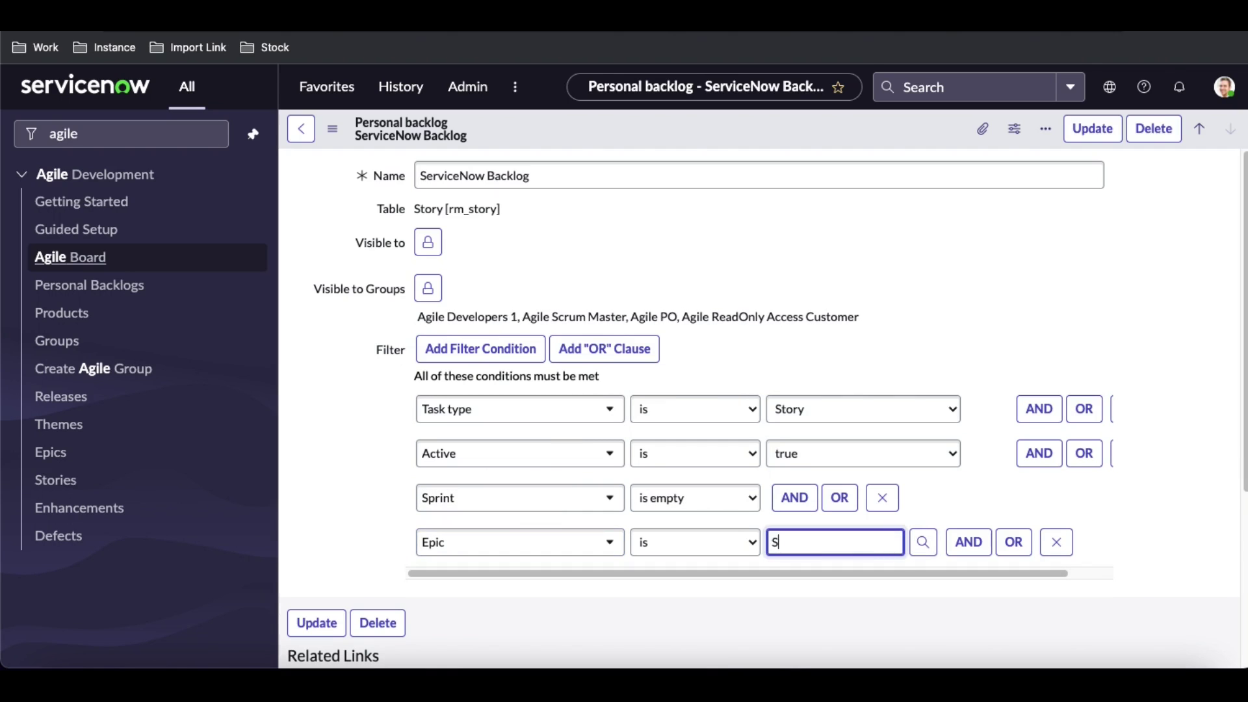
{"action": "type", "text": "End"}
{"action": "left_click", "coordinate": [845, 568]}
Add an OR condition for Epic IT User Catalog Item and save the backlog definition
{"action": "left_click", "coordinate": [966, 546]}
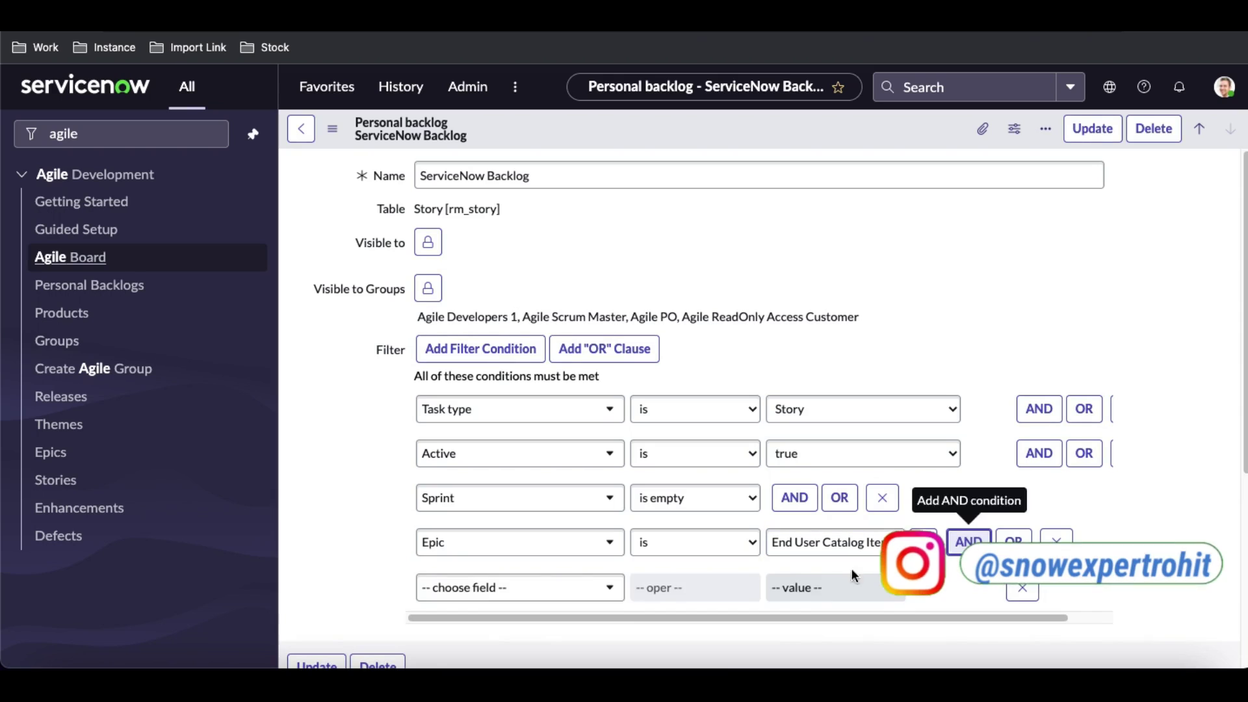
{"action": "left_click", "coordinate": [579, 589]}
{"action": "left_click", "coordinate": [1010, 595]}
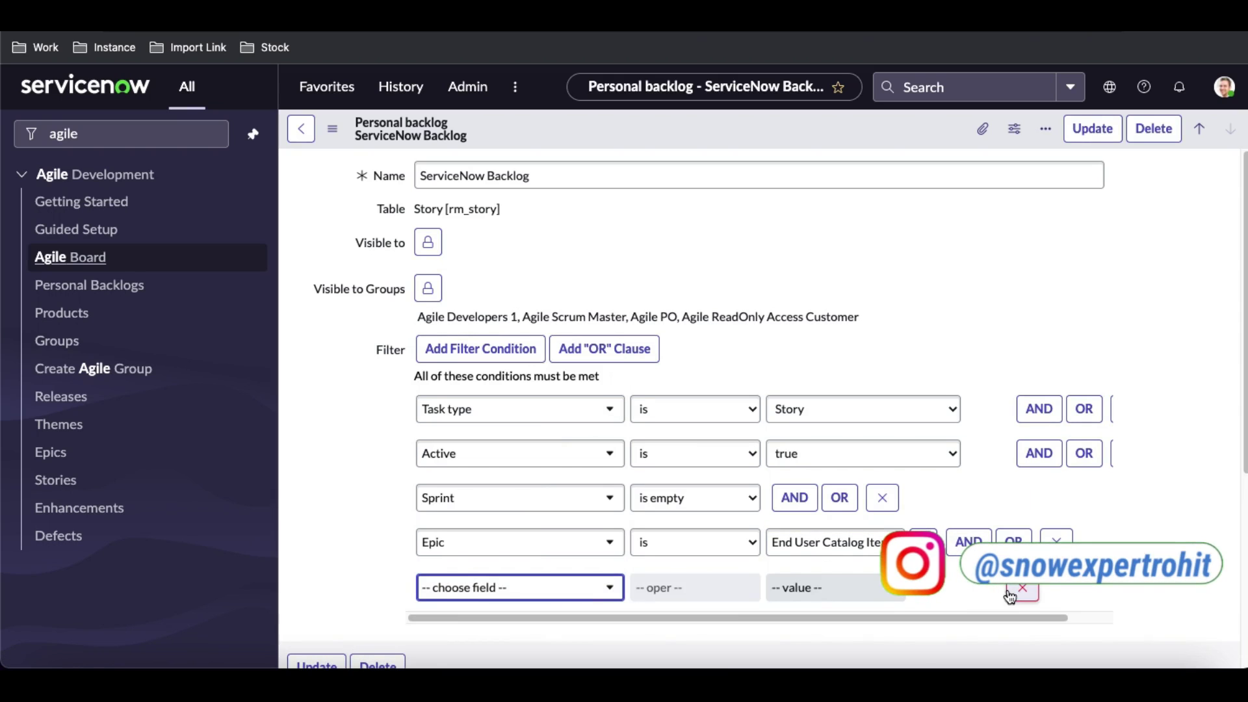
{"action": "left_click", "coordinate": [1011, 593]}
{"action": "left_click", "coordinate": [1013, 542]}
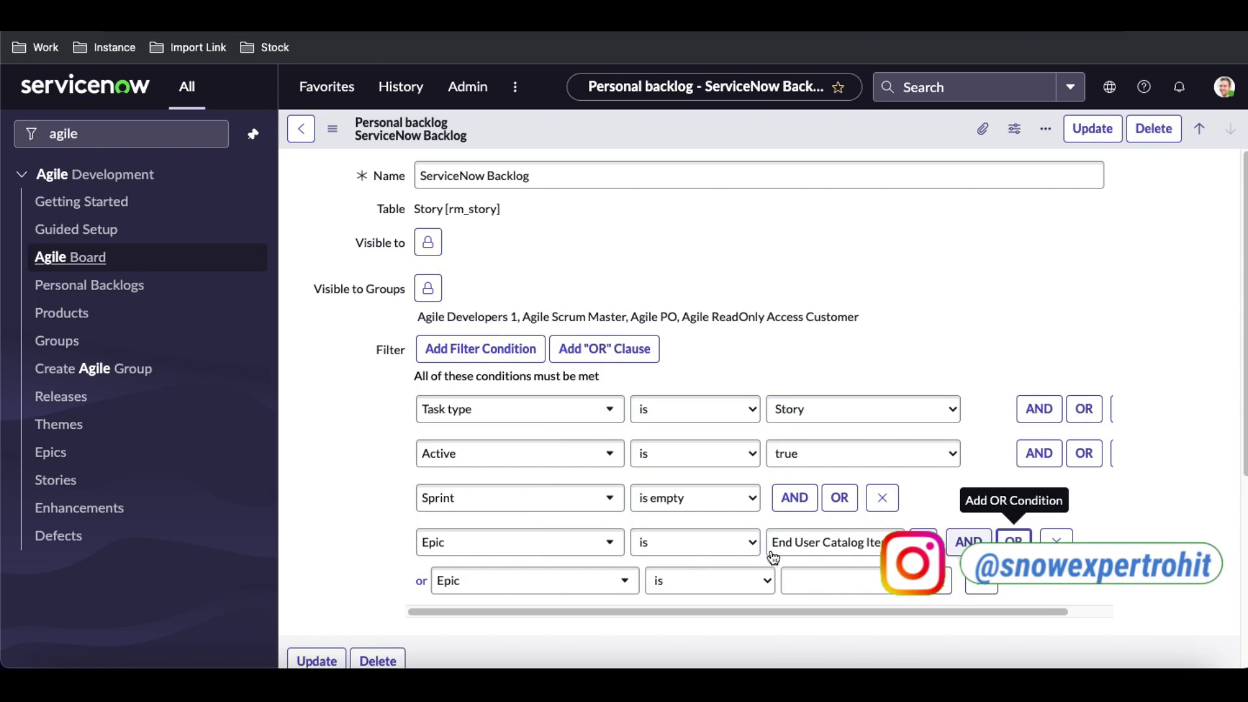
{"action": "left_click", "coordinate": [808, 583]}
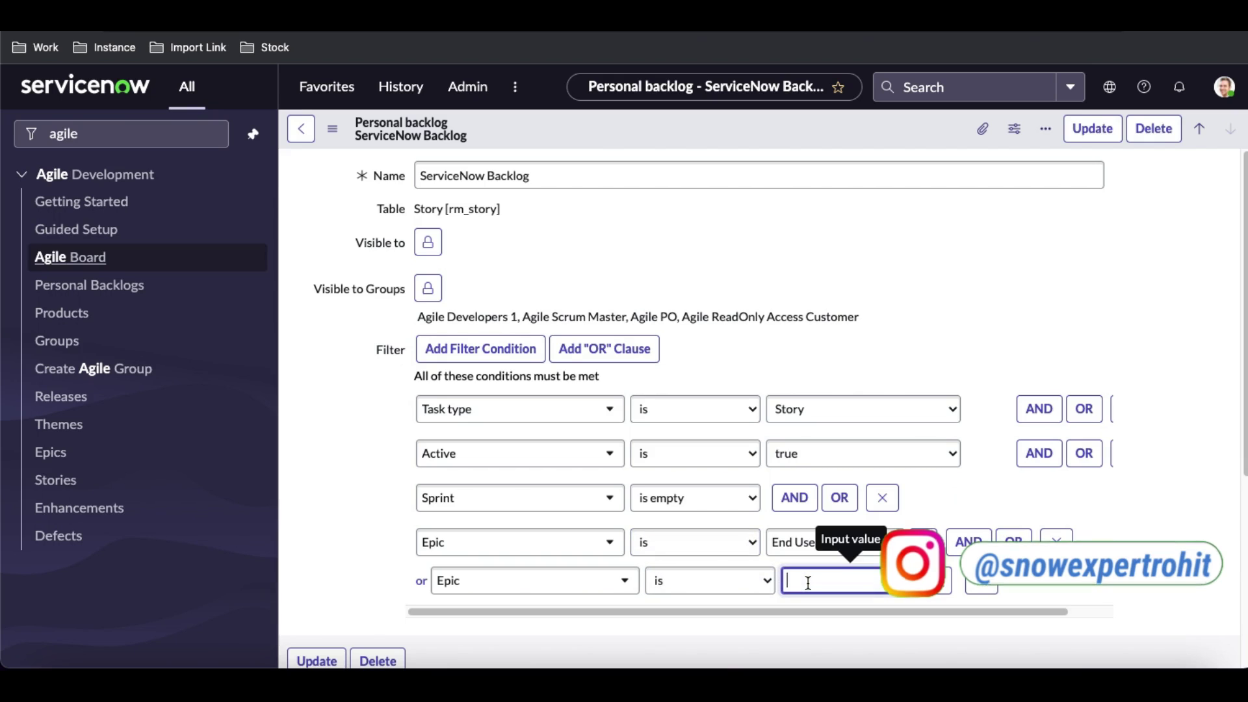
{"action": "type", "text": "IT U"}
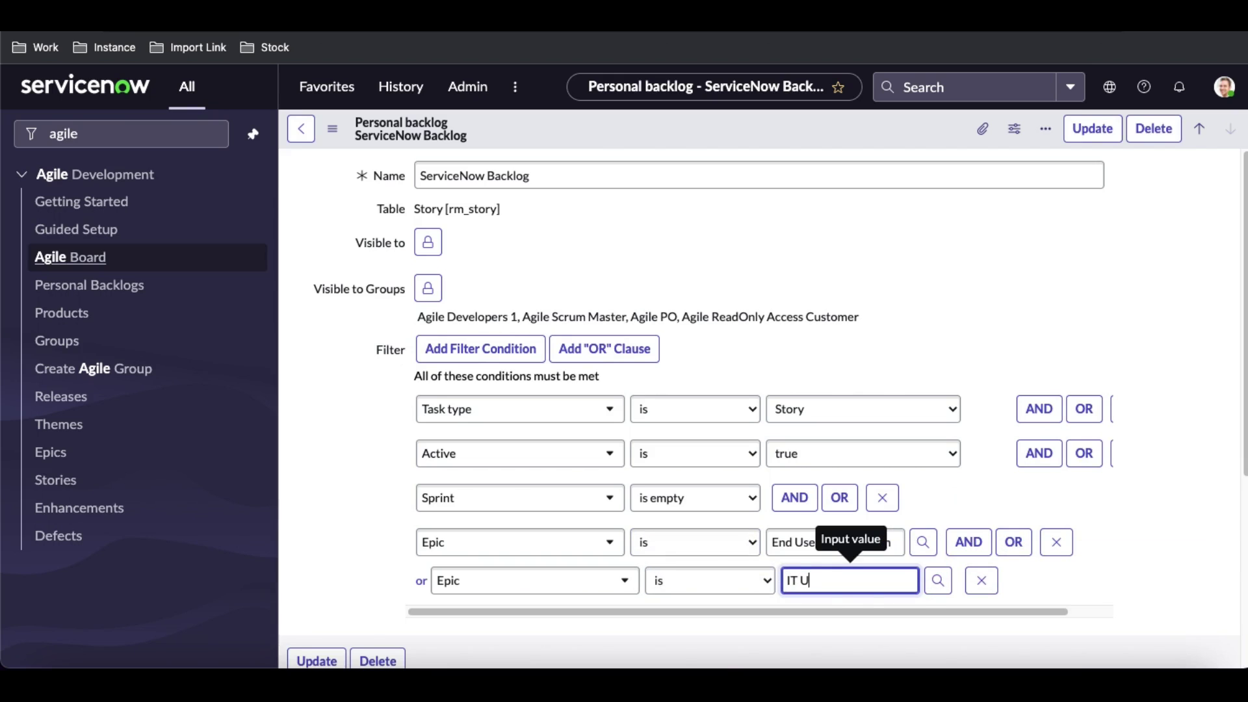
{"action": "left_click", "coordinate": [801, 605]}
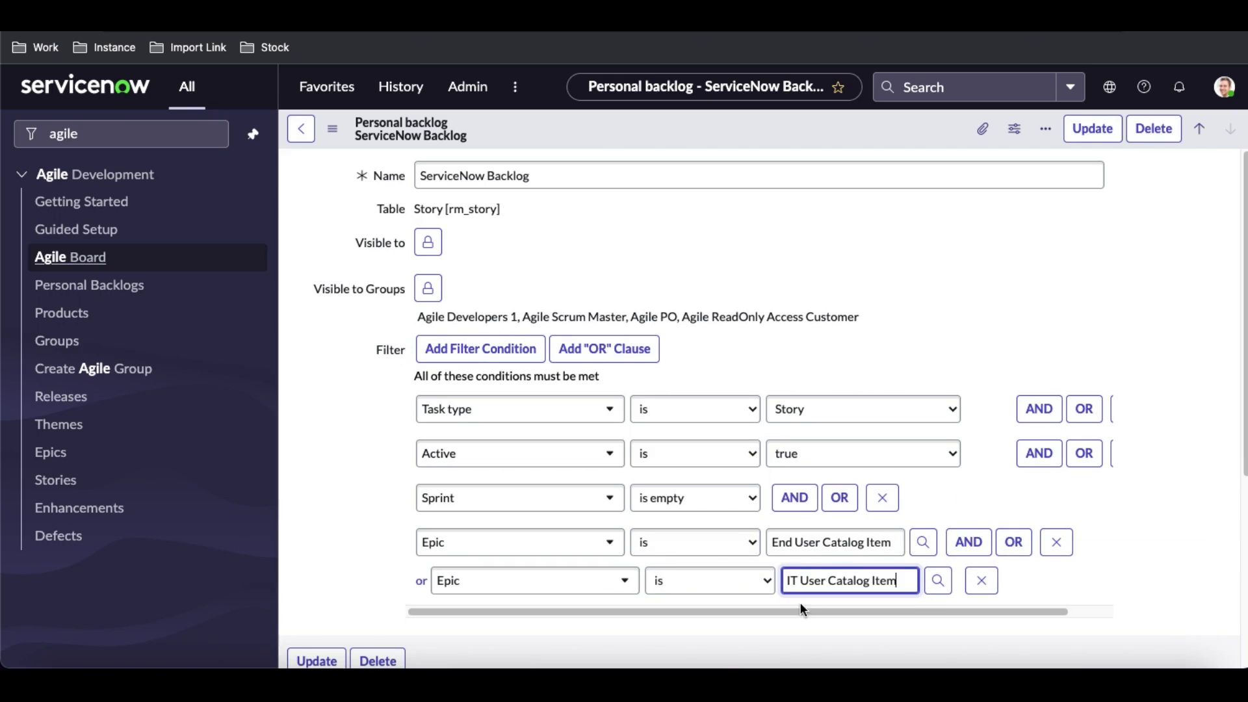
{"action": "right_click", "coordinate": [771, 134]}
{"action": "left_click", "coordinate": [785, 145]}
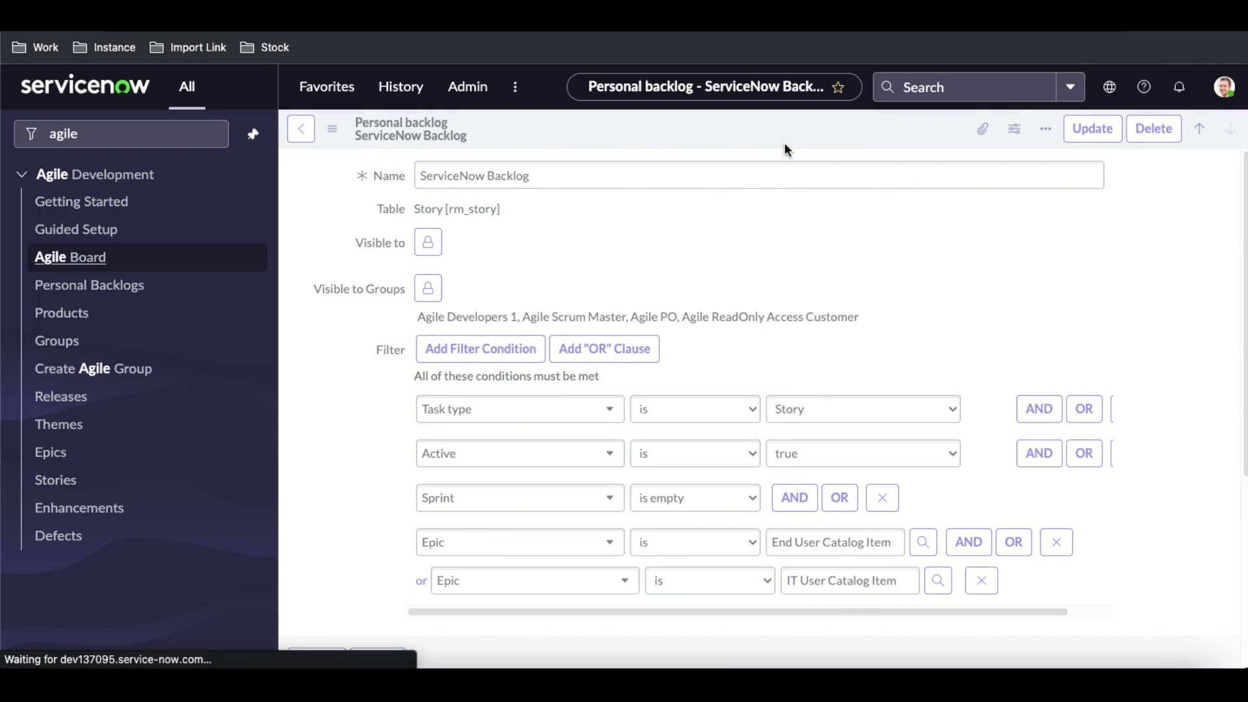
Impersonate the Scrum Master user from the account menu
{"action": "left_click", "coordinate": [1222, 94]}
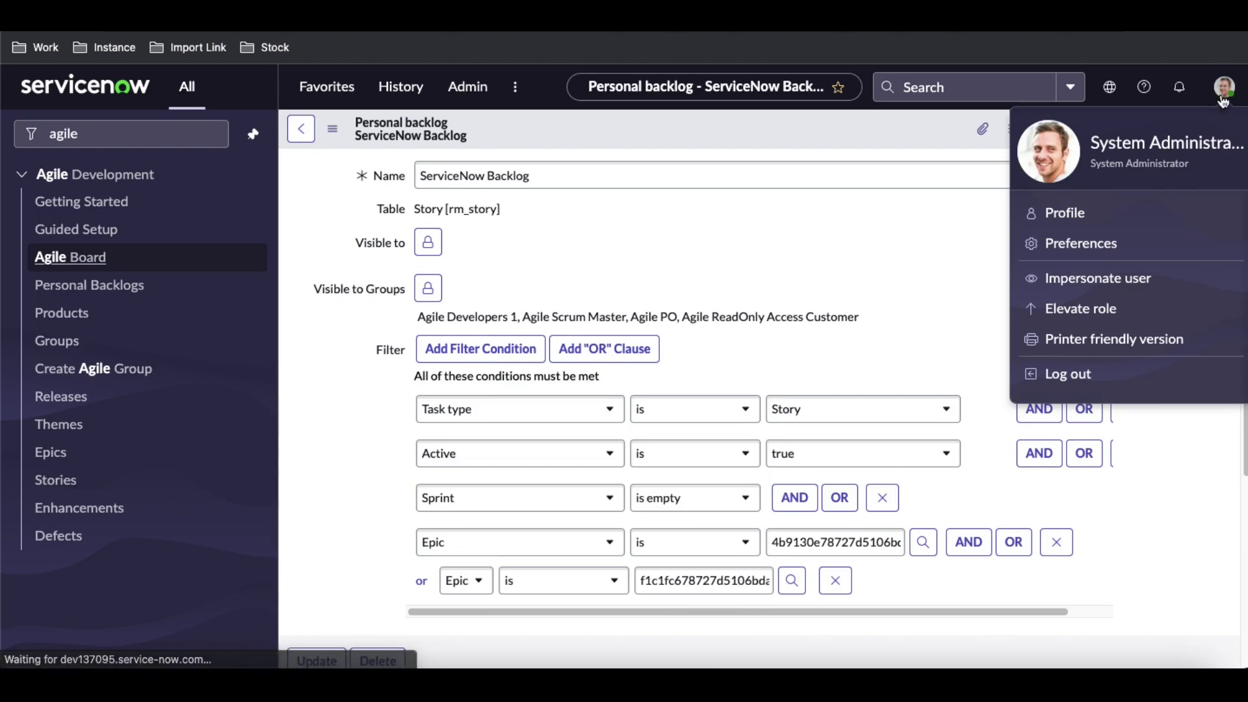
{"action": "left_click", "coordinate": [1094, 292]}
{"action": "left_click", "coordinate": [583, 425]}
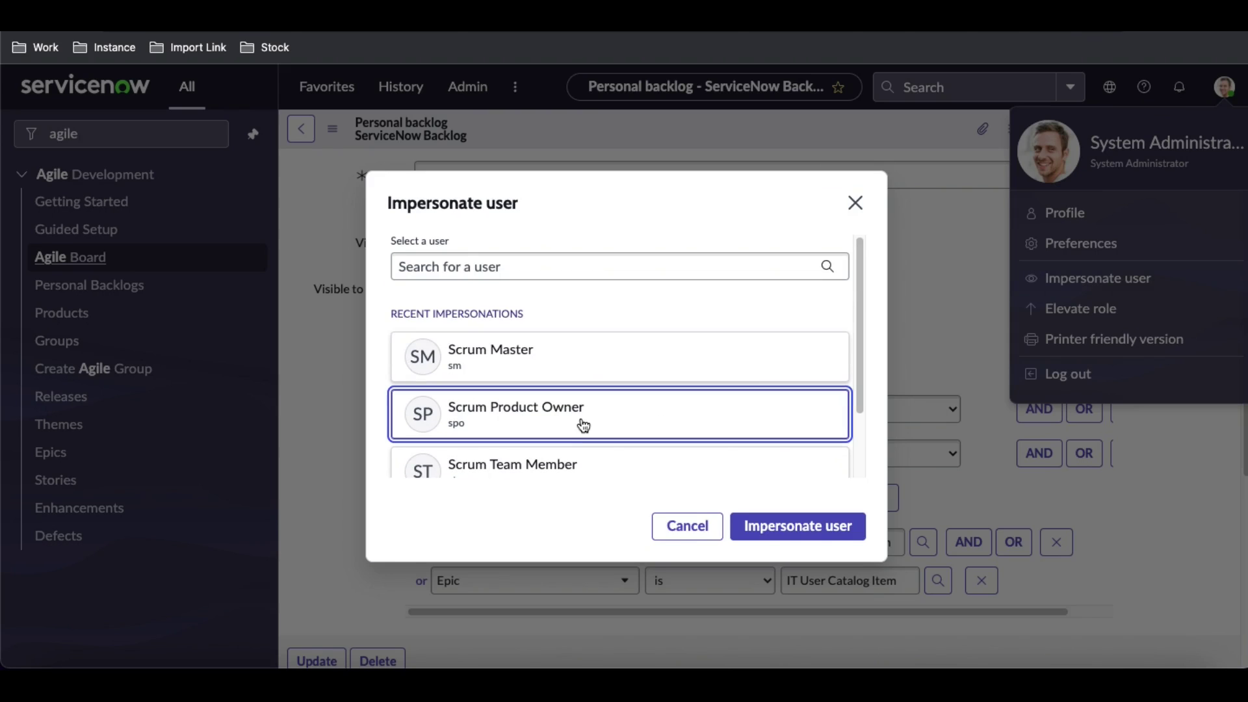
{"action": "left_click", "coordinate": [585, 351]}
{"action": "left_click", "coordinate": [771, 539]}
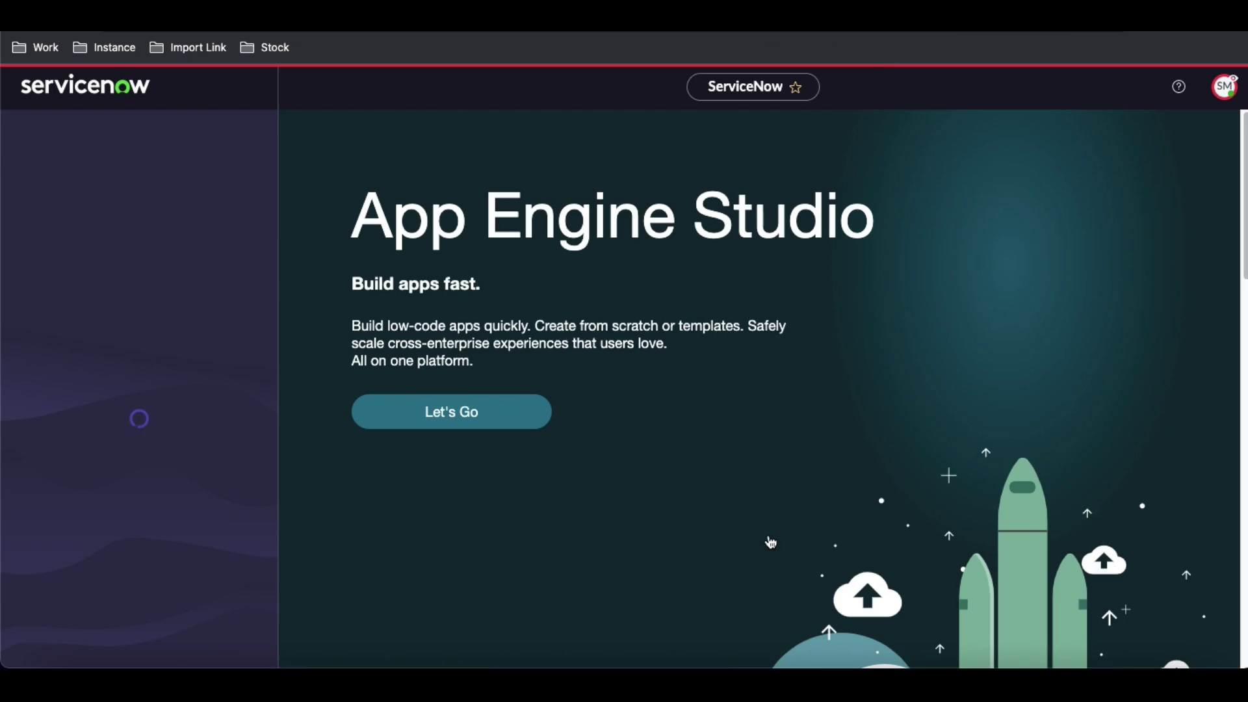
Filter the navigator by 'agile' and open Agile Development > Agile Board
{"action": "left_click", "coordinate": [178, 135]}
{"action": "type", "text": "agile"}
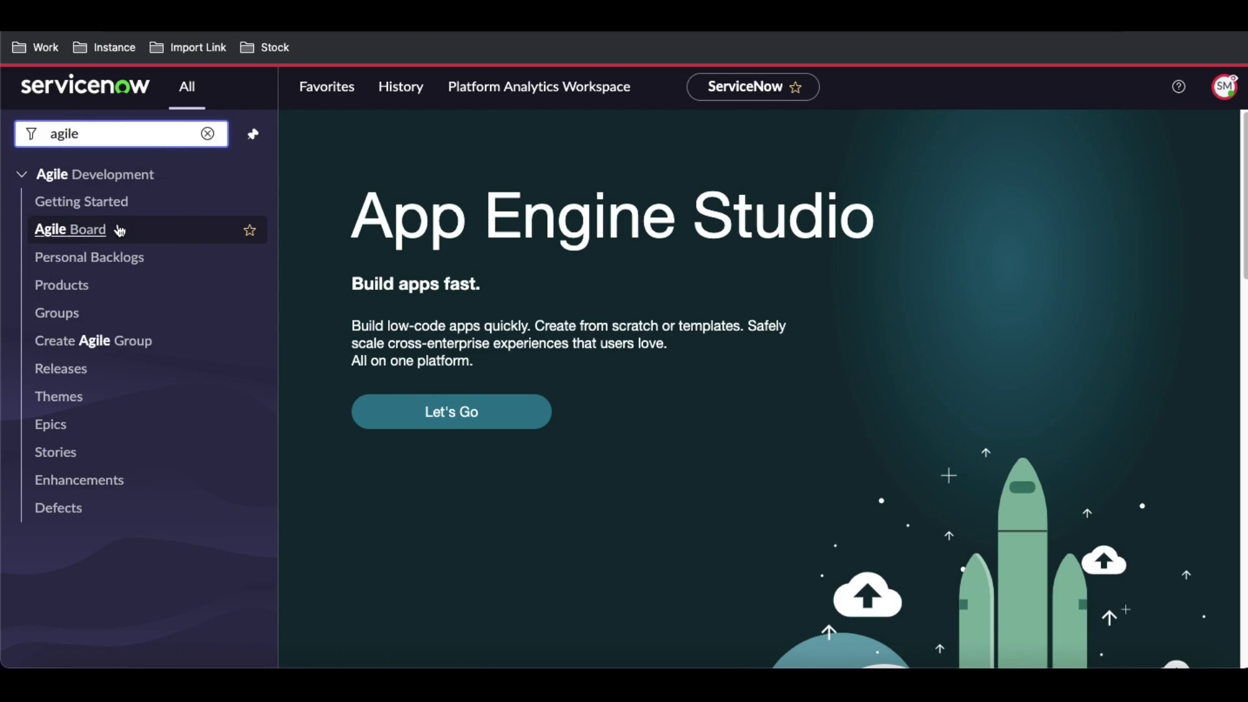
{"action": "left_click", "coordinate": [120, 232]}
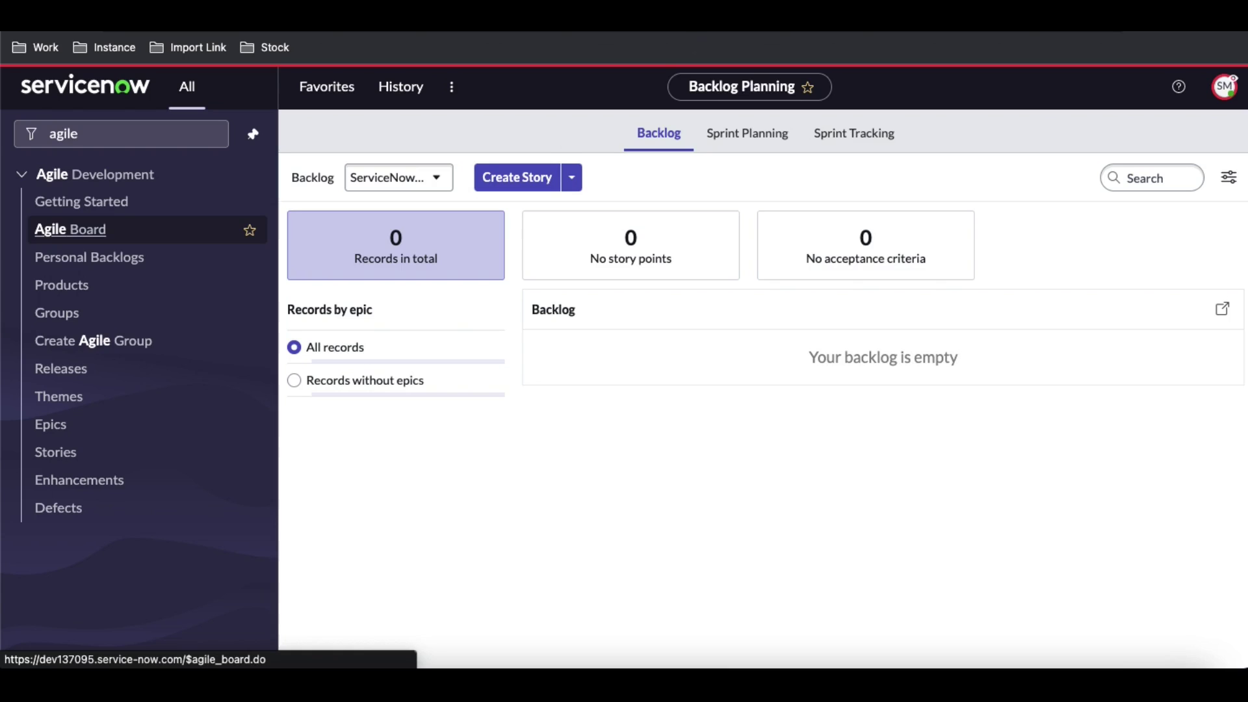
Start a new story with epic IT User Catalog Item and theme Service Catalog for ITSM
{"action": "left_click", "coordinate": [517, 177]}
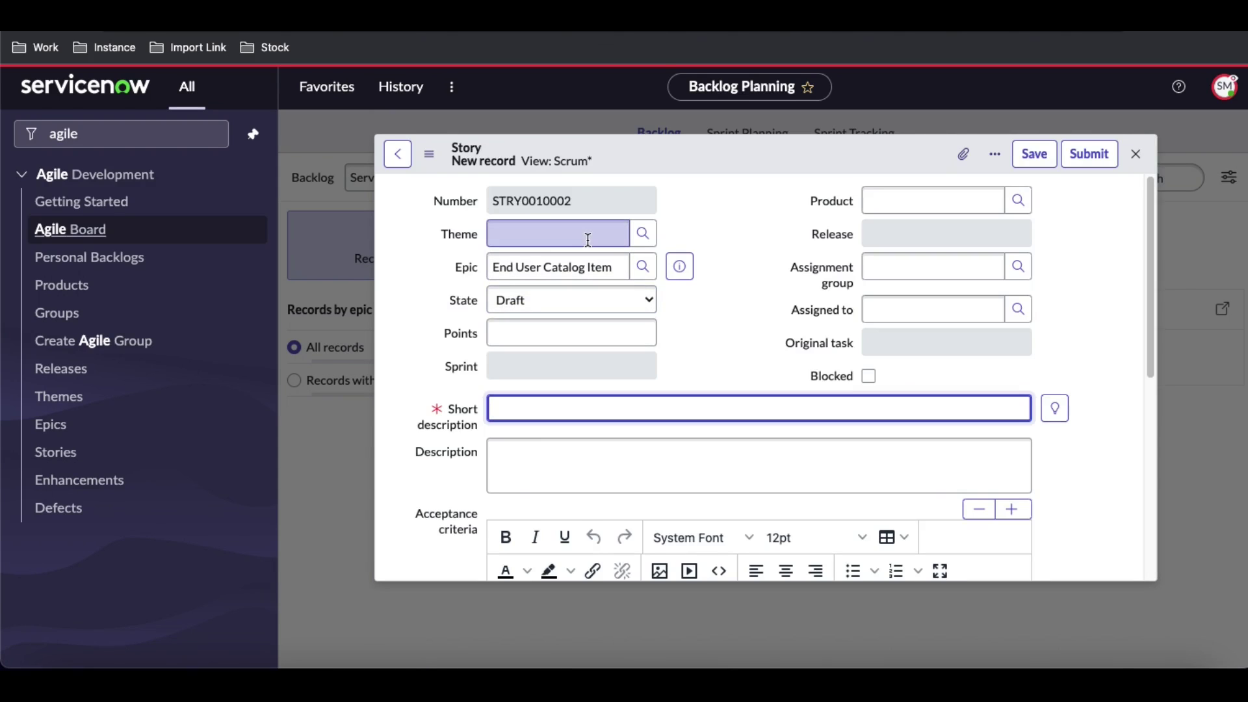
{"action": "left_click", "coordinate": [568, 273]}
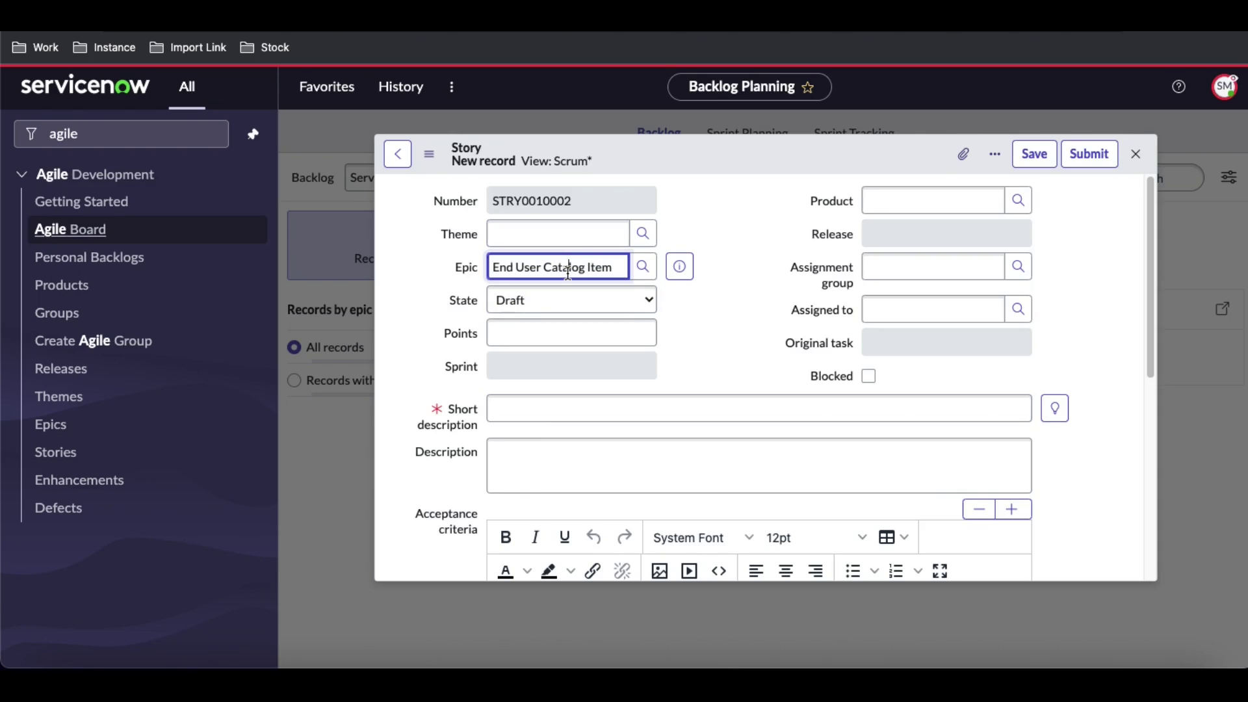
{"action": "key", "text": "ctrl+a"}
{"action": "key", "text": "BackSpace"}
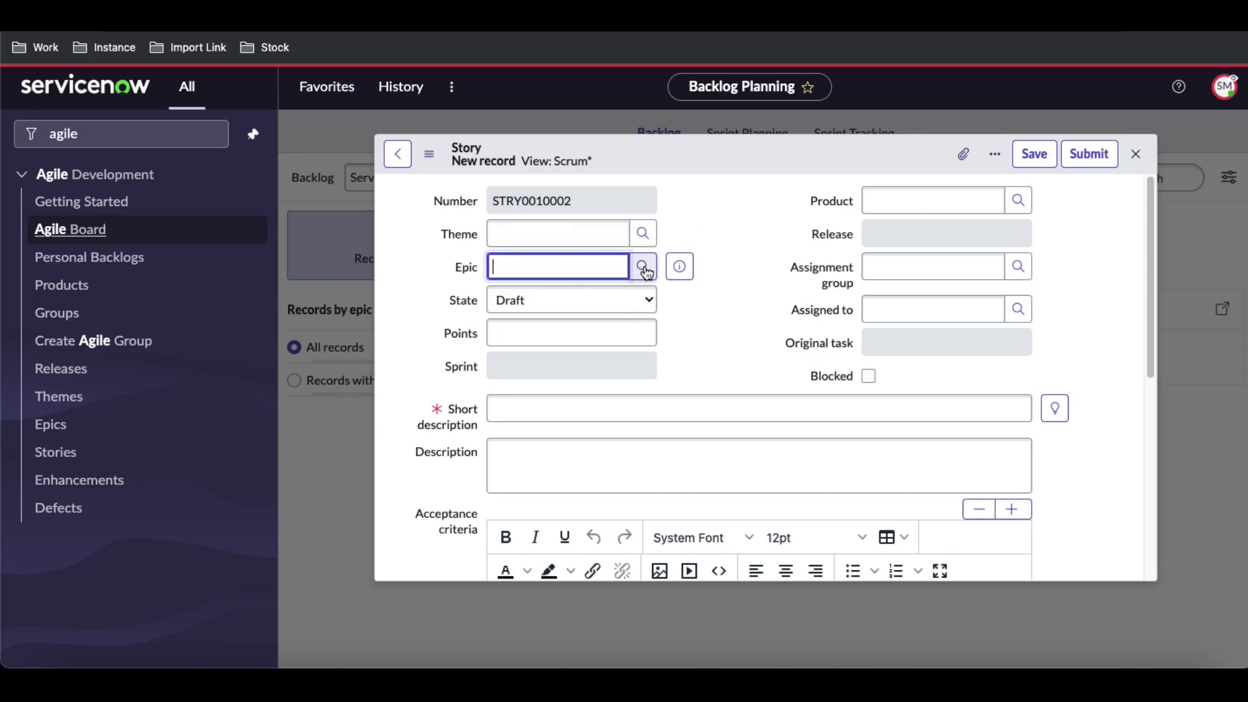
{"action": "type", "text": "IT"}
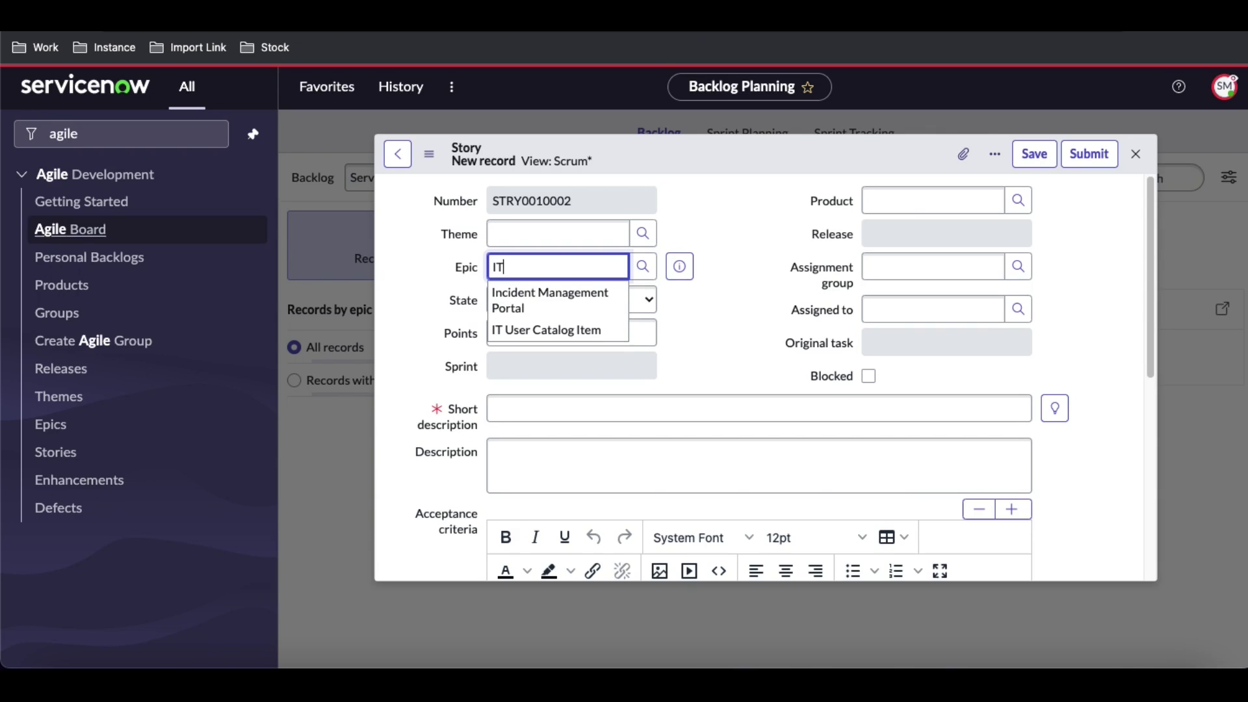
{"action": "left_click", "coordinate": [588, 295]}
{"action": "left_click", "coordinate": [552, 240]}
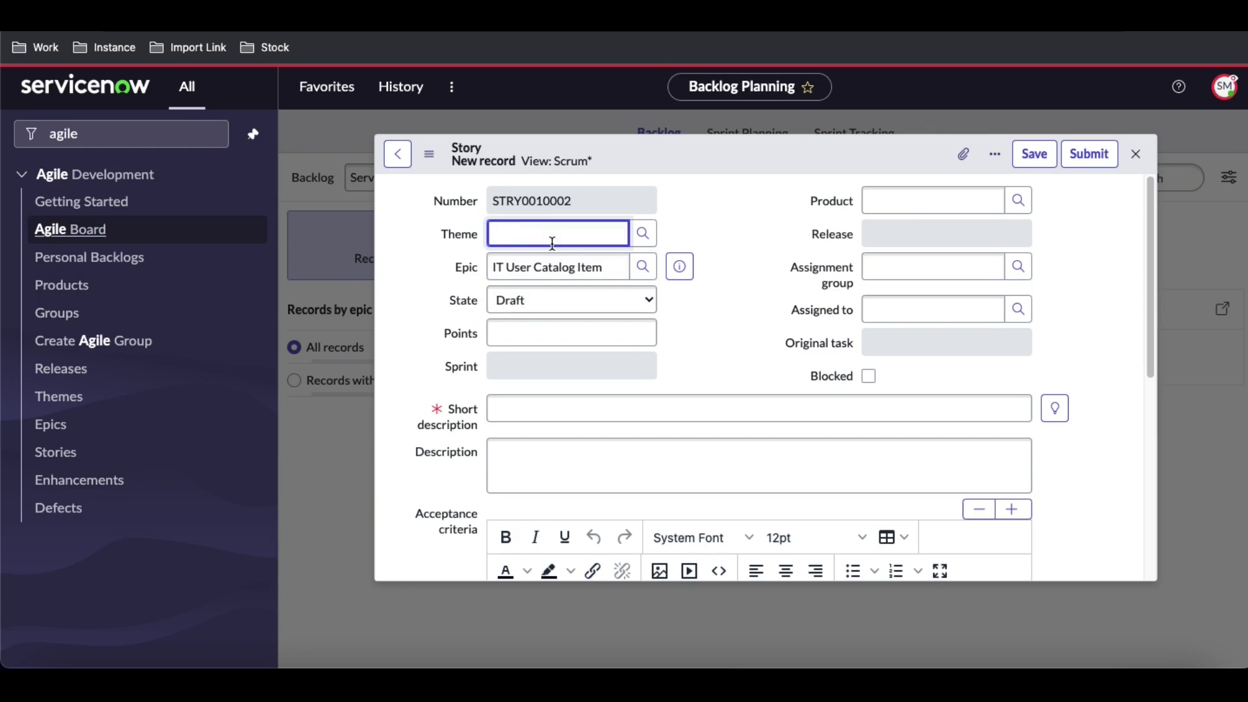
{"action": "type", "text": "Ser"}
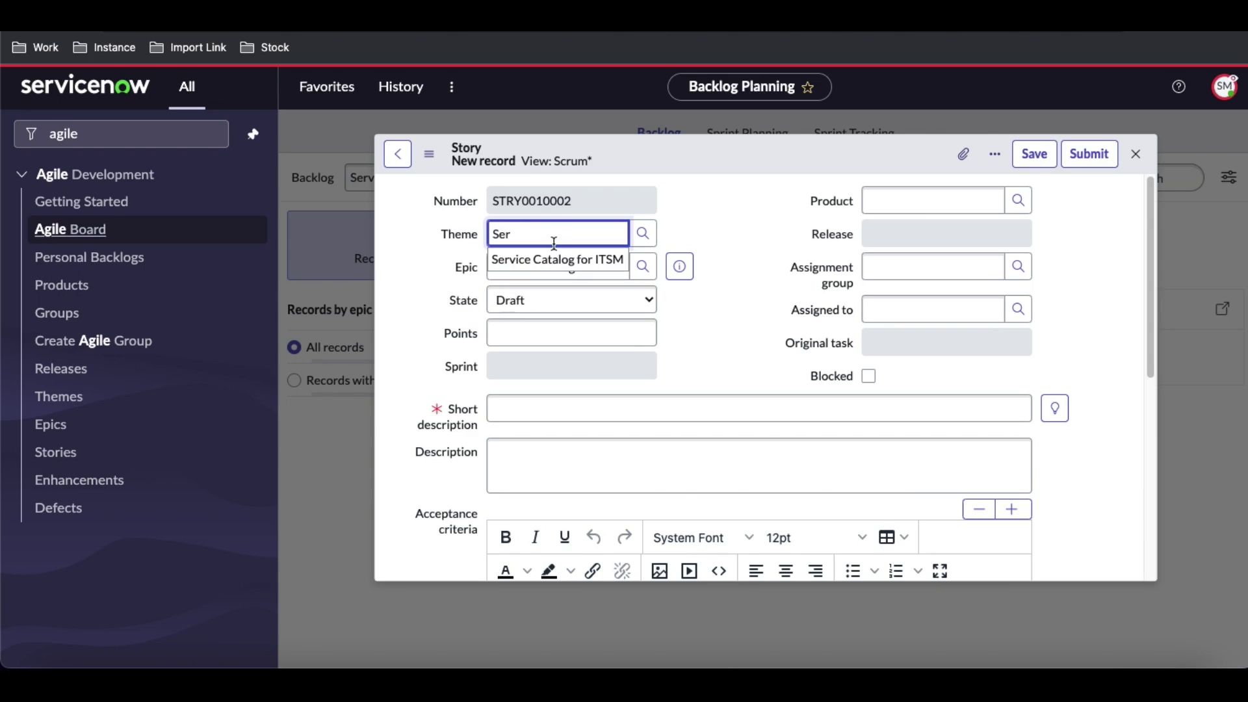
{"action": "left_click", "coordinate": [549, 264]}
Enter short description 'Build Catalog Item for ITIL User raise new group request', copy it into Description, and submit
{"action": "left_click", "coordinate": [559, 417]}
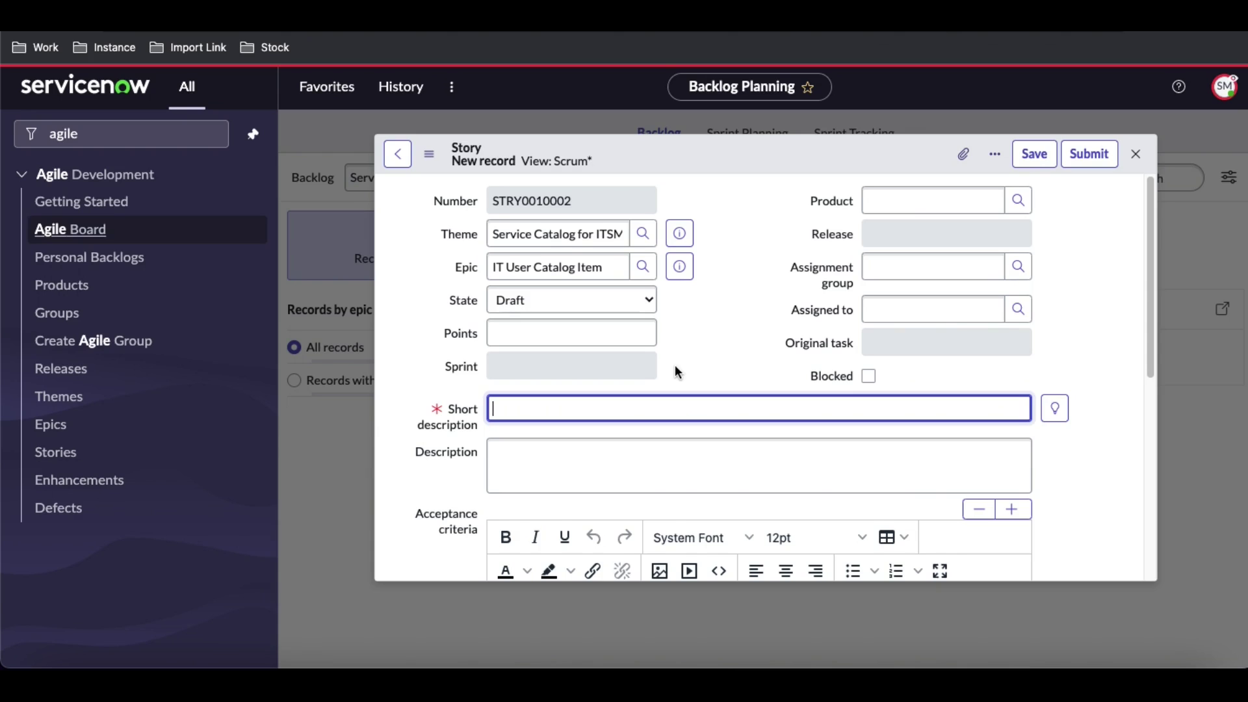
{"action": "type", "text": "Buil"}
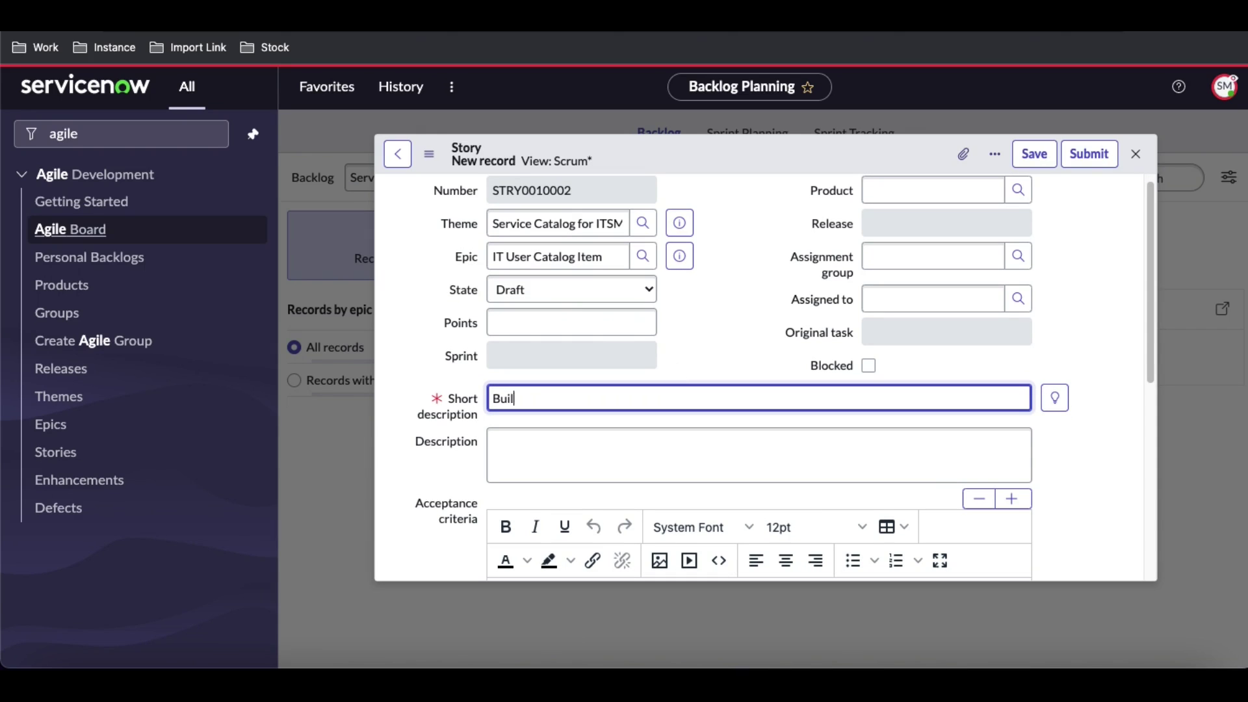
{"action": "type", "text": "d Catalog Item for ITIL User"}
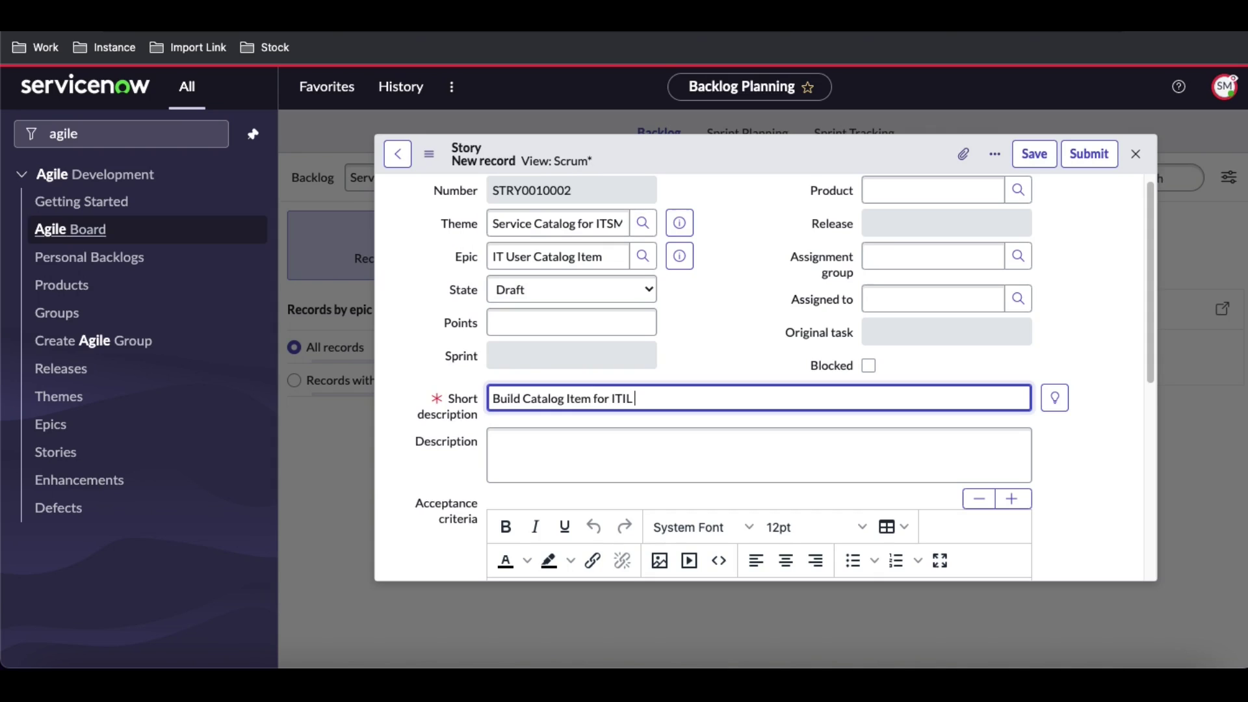
{"action": "type", "text": "r"}
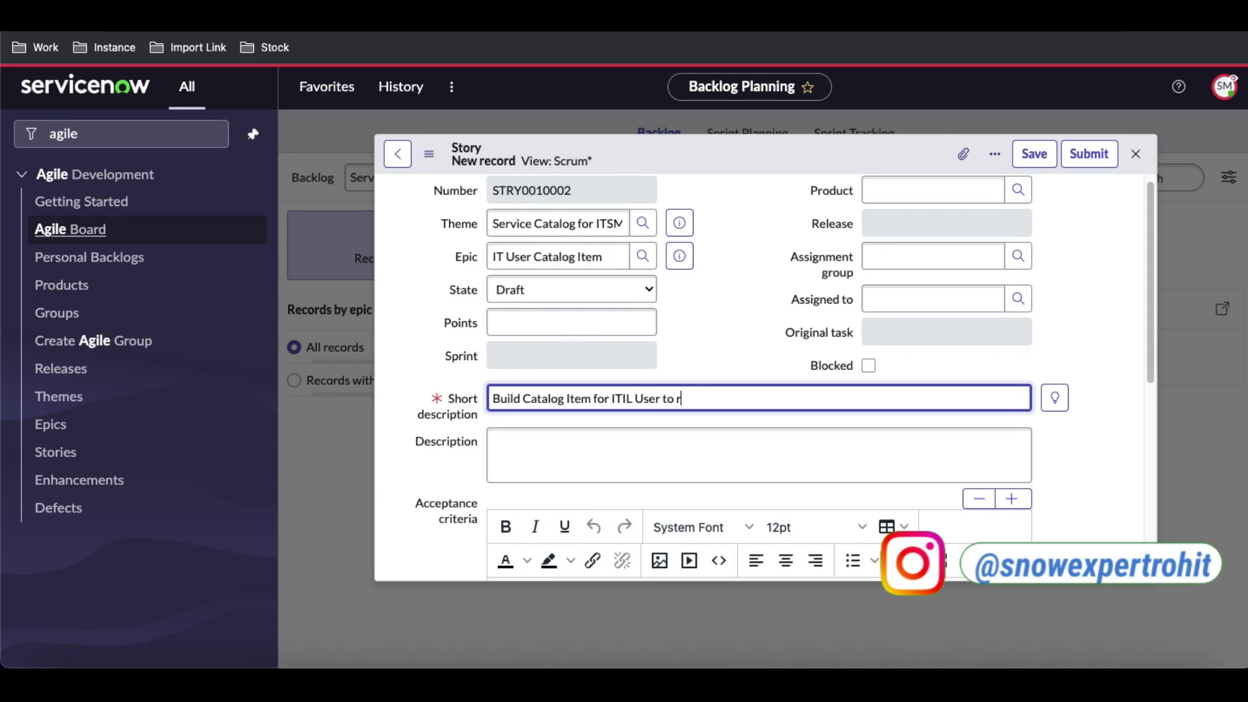
{"action": "type", "text": "aise new group request"}
{"action": "key", "text": "ctrl+a"}
{"action": "key", "text": "ctrl+c"}
{"action": "left_click", "coordinate": [629, 434]}
{"action": "key", "text": "ctrl+v"}
{"action": "scroll", "coordinate": [629, 435], "scroll_direction": "down", "scroll_amount": 3}
{"action": "scroll", "coordinate": [631, 441], "scroll_direction": "down", "scroll_amount": 2}
{"action": "left_click", "coordinate": [587, 408]}
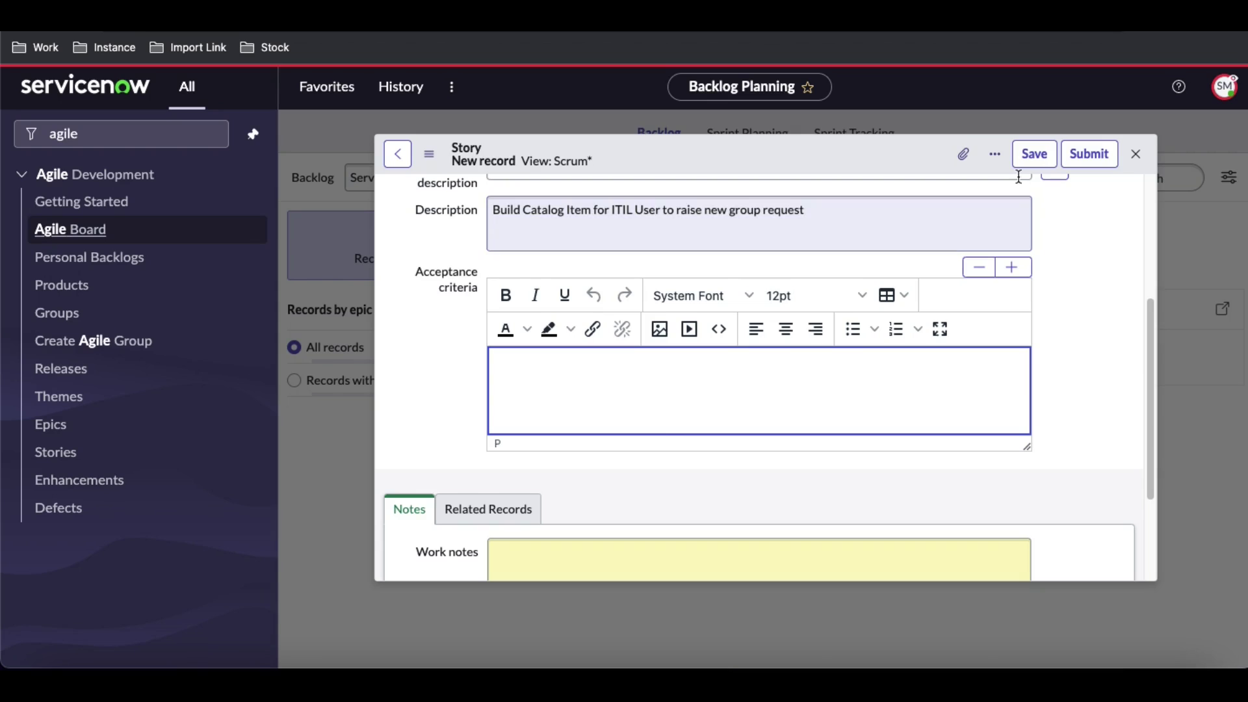
{"action": "left_click", "coordinate": [1086, 156]}
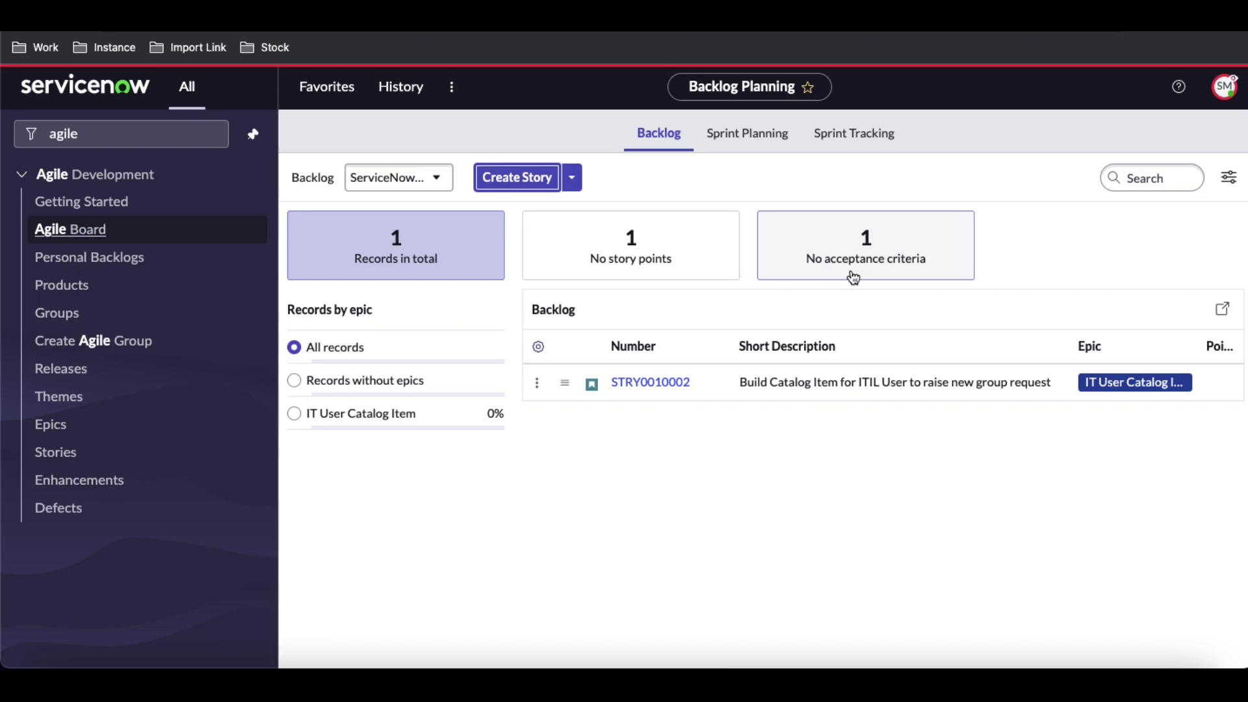
Open story STRY0010002 and copy its description into Acceptance criteria
{"action": "left_click", "coordinate": [646, 385]}
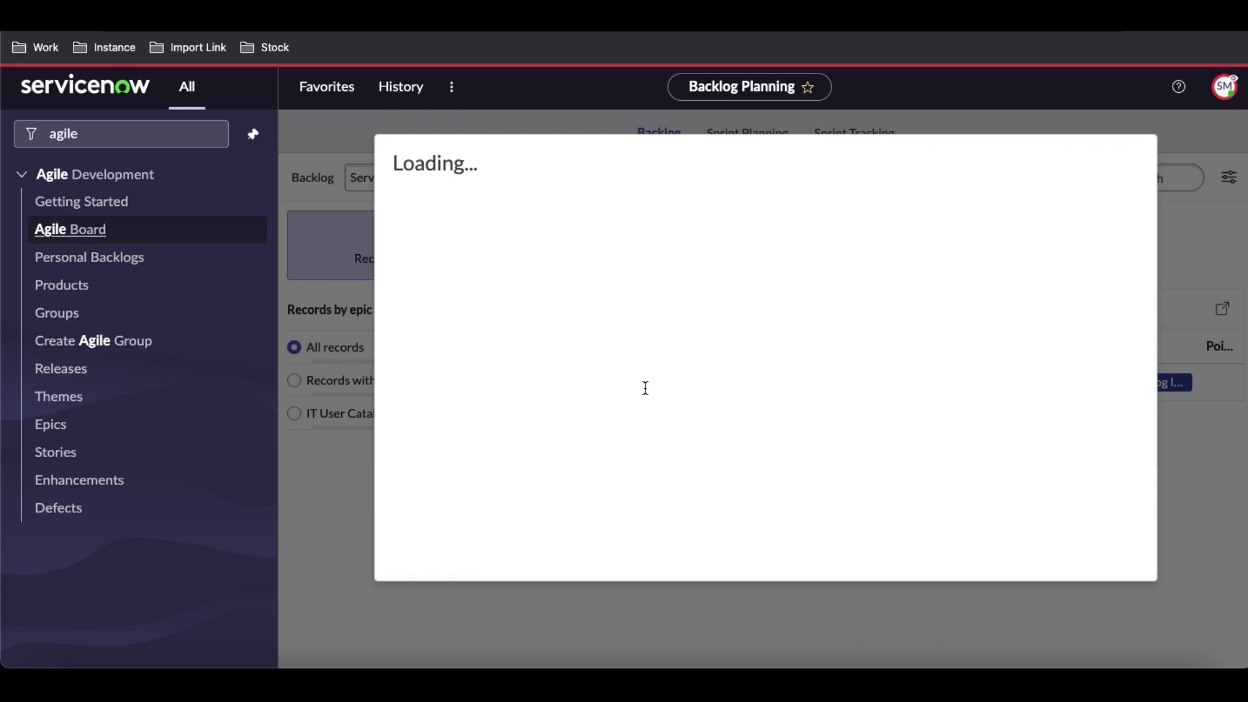
{"action": "scroll", "coordinate": [769, 334], "scroll_direction": "down", "scroll_amount": 6}
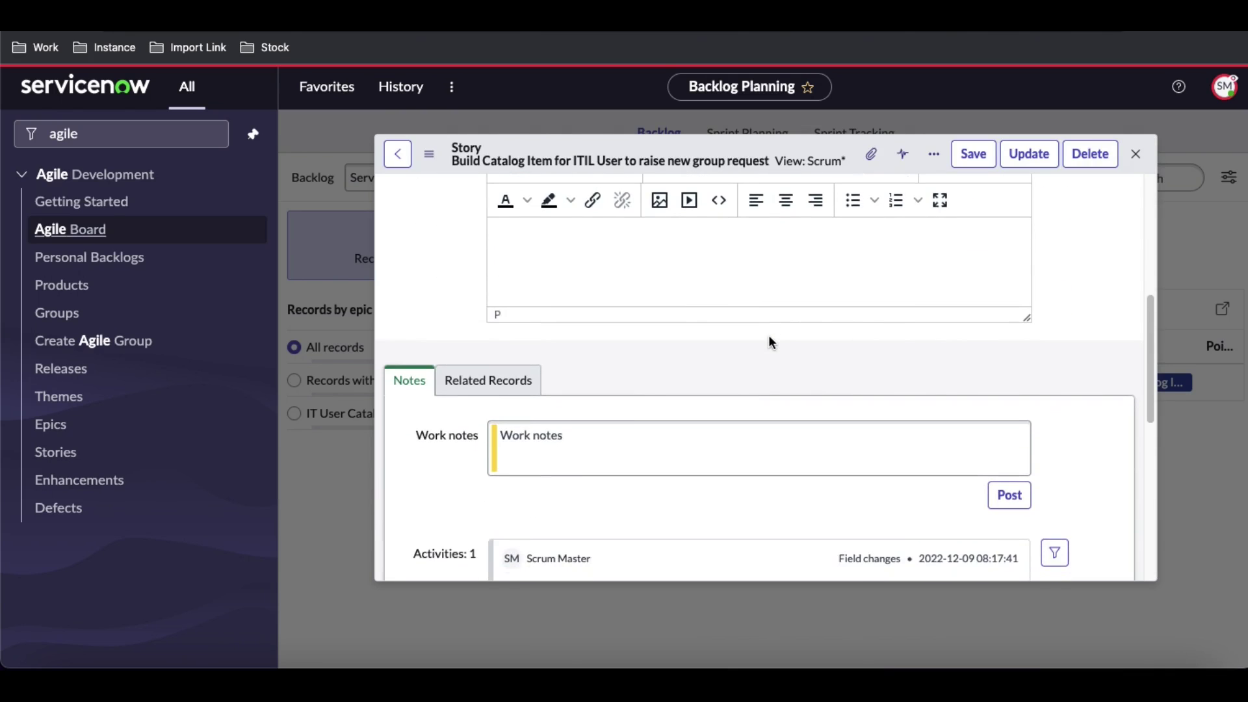
{"action": "scroll", "coordinate": [768, 334], "scroll_direction": "up", "scroll_amount": 2}
{"action": "left_click", "coordinate": [659, 382]}
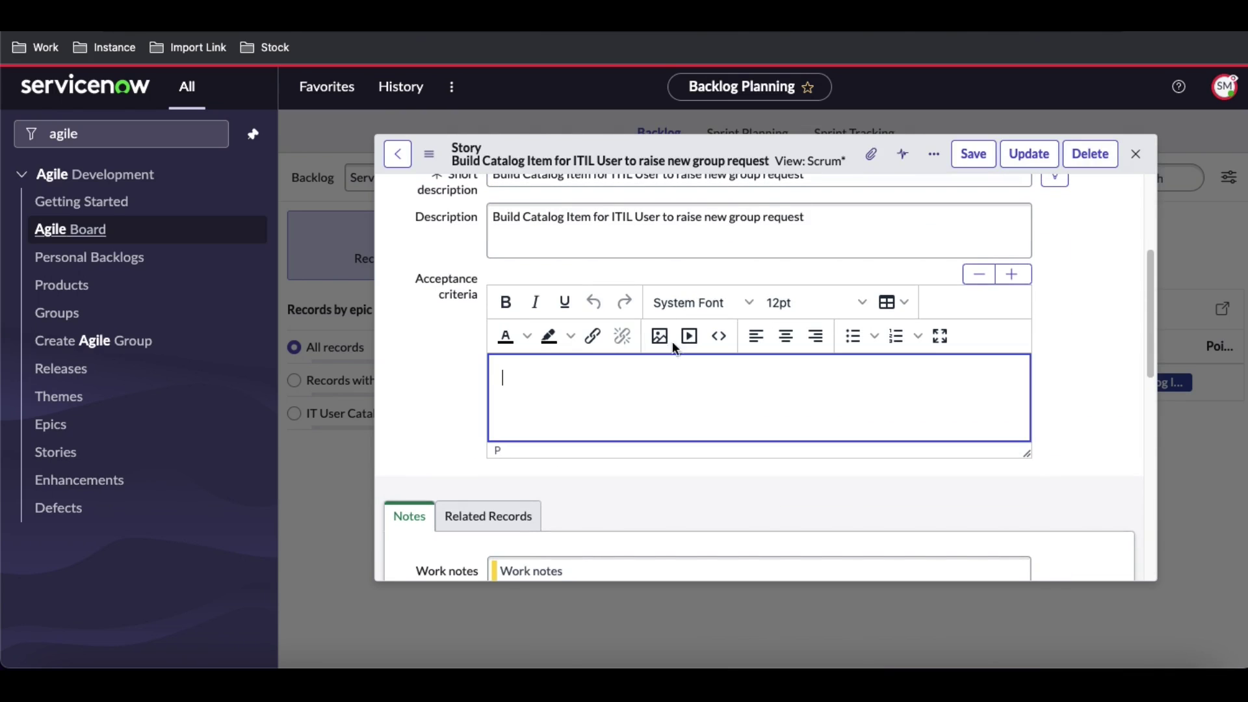
{"action": "left_click", "coordinate": [739, 217]}
{"action": "key", "text": "ctrl+a"}
{"action": "left_click", "coordinate": [597, 400]}
{"action": "key", "text": "ctrl+v"}
{"action": "left_click", "coordinate": [351, 428]}
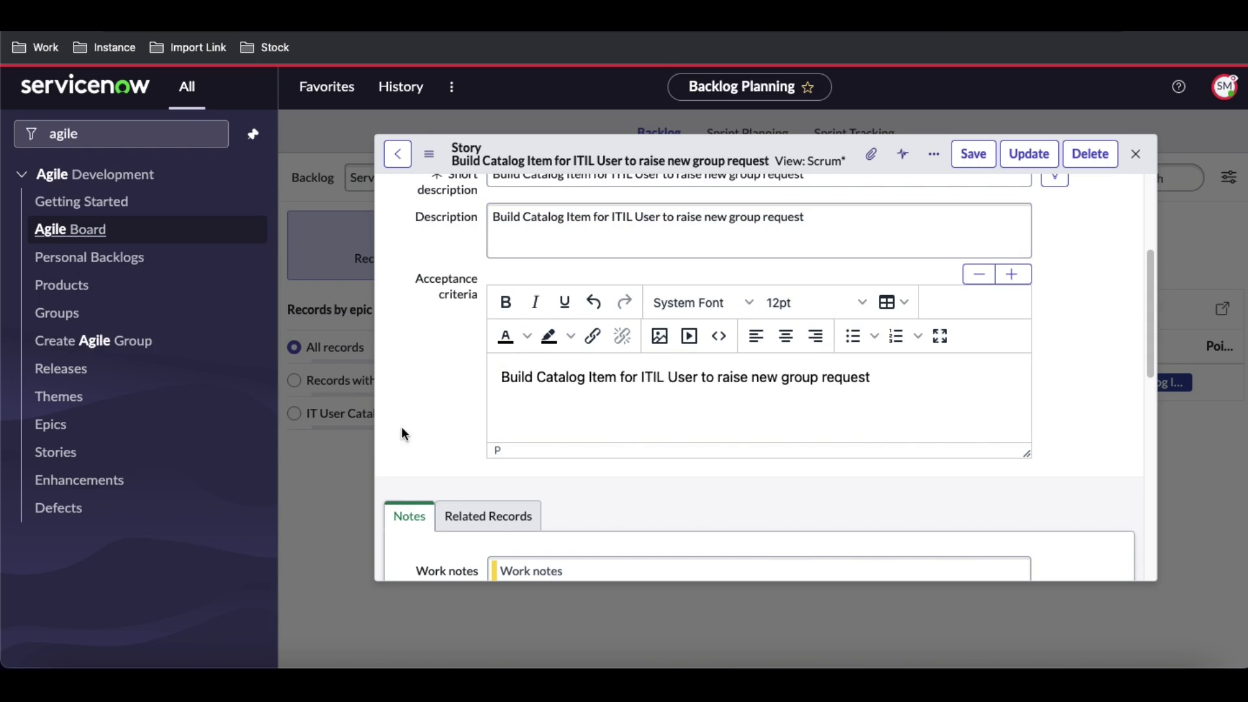
Set the story's Points to 5, save it, and close the story
{"action": "scroll", "coordinate": [402, 434], "scroll_direction": "down", "scroll_amount": 3}
{"action": "scroll", "coordinate": [410, 426], "scroll_direction": "up", "scroll_amount": 6}
{"action": "left_click", "coordinate": [532, 332]}
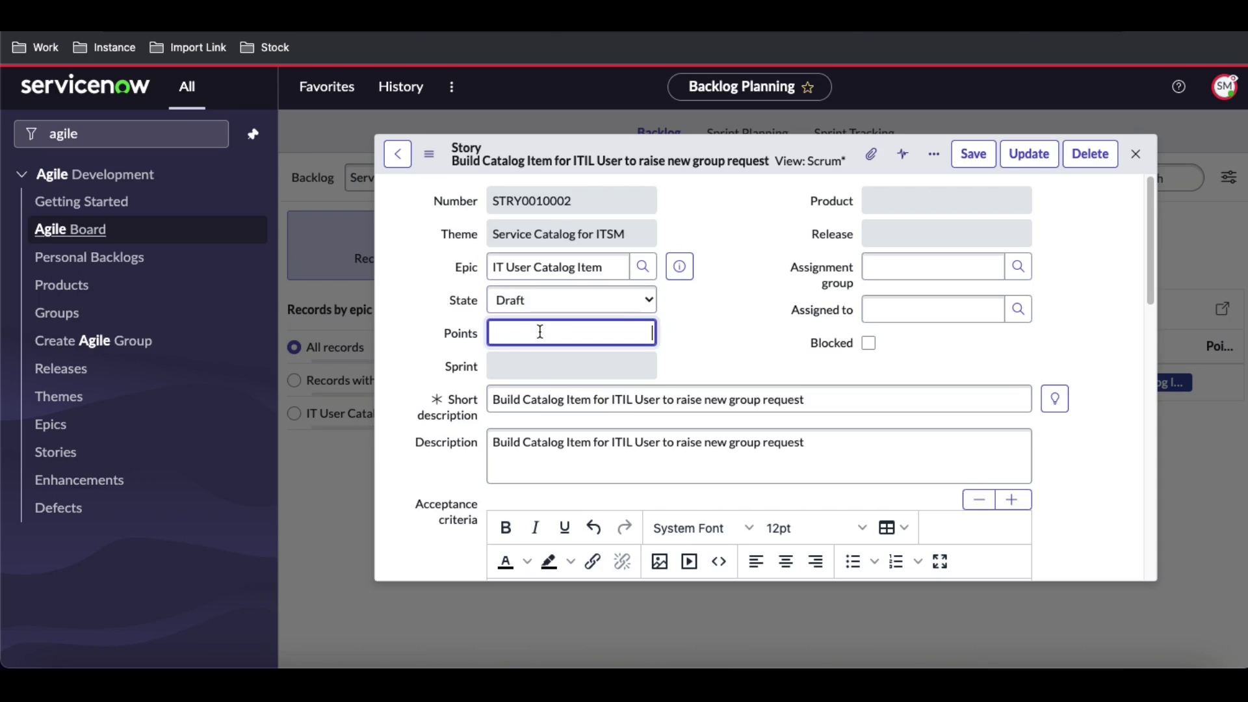
{"action": "type", "text": "5"}
{"action": "left_click", "coordinate": [973, 156]}
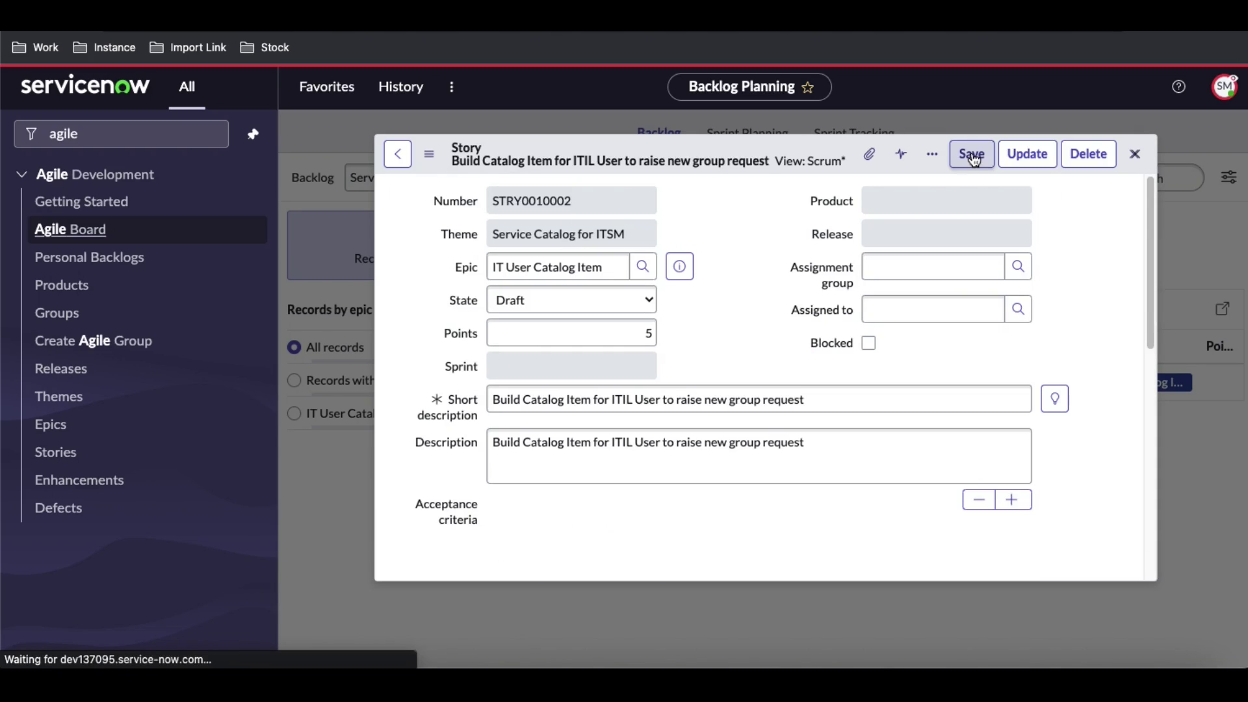
{"action": "left_click", "coordinate": [1132, 153]}
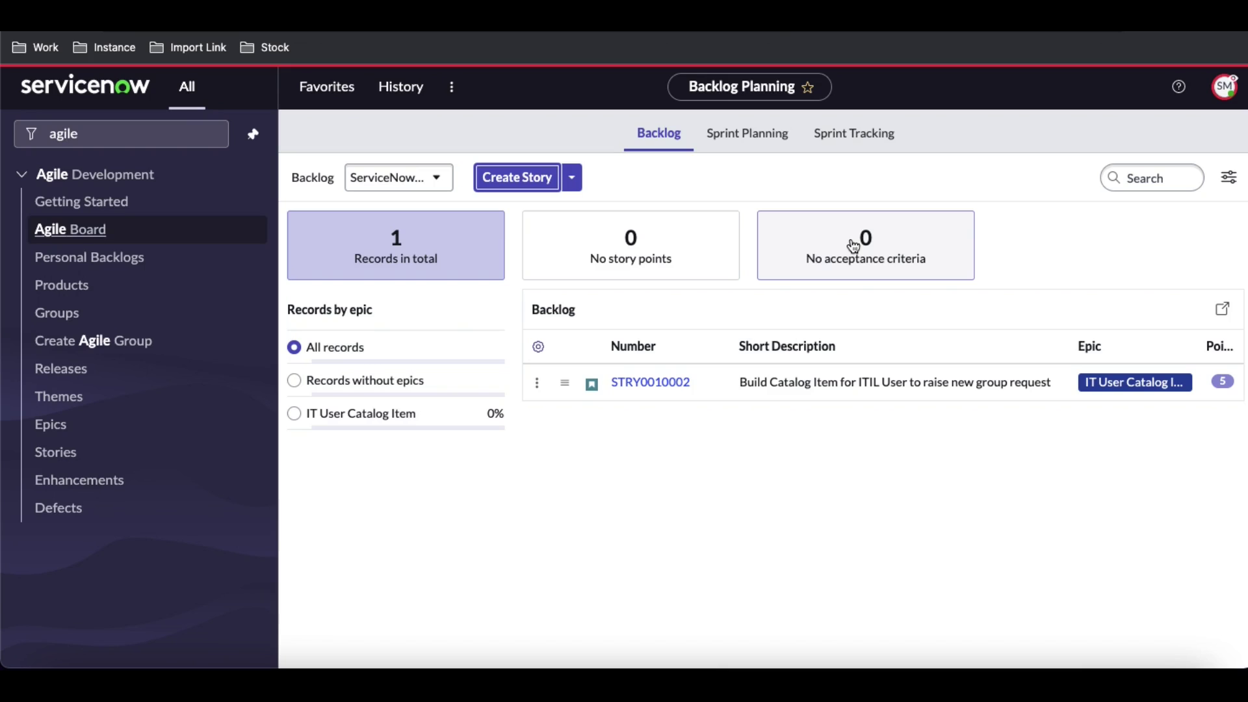
{"action": "left_click", "coordinate": [578, 184]}
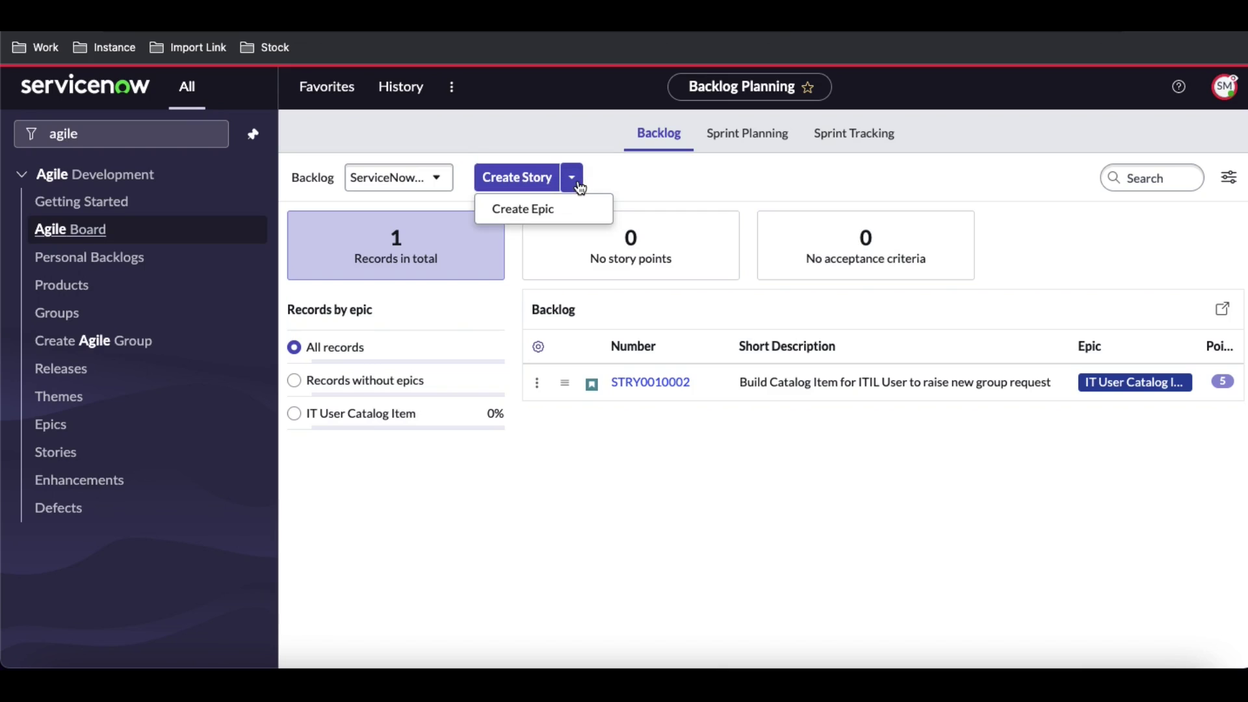
{"action": "left_click", "coordinate": [678, 169]}
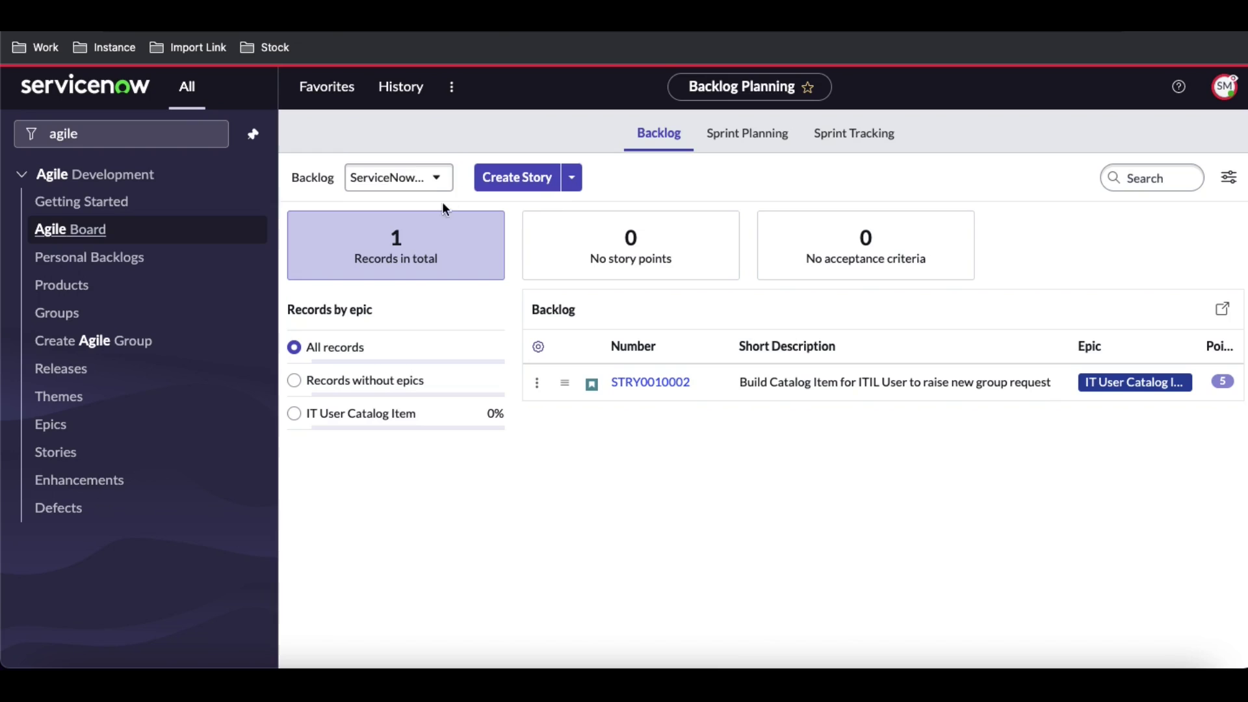
{"action": "left_click", "coordinate": [433, 177]}
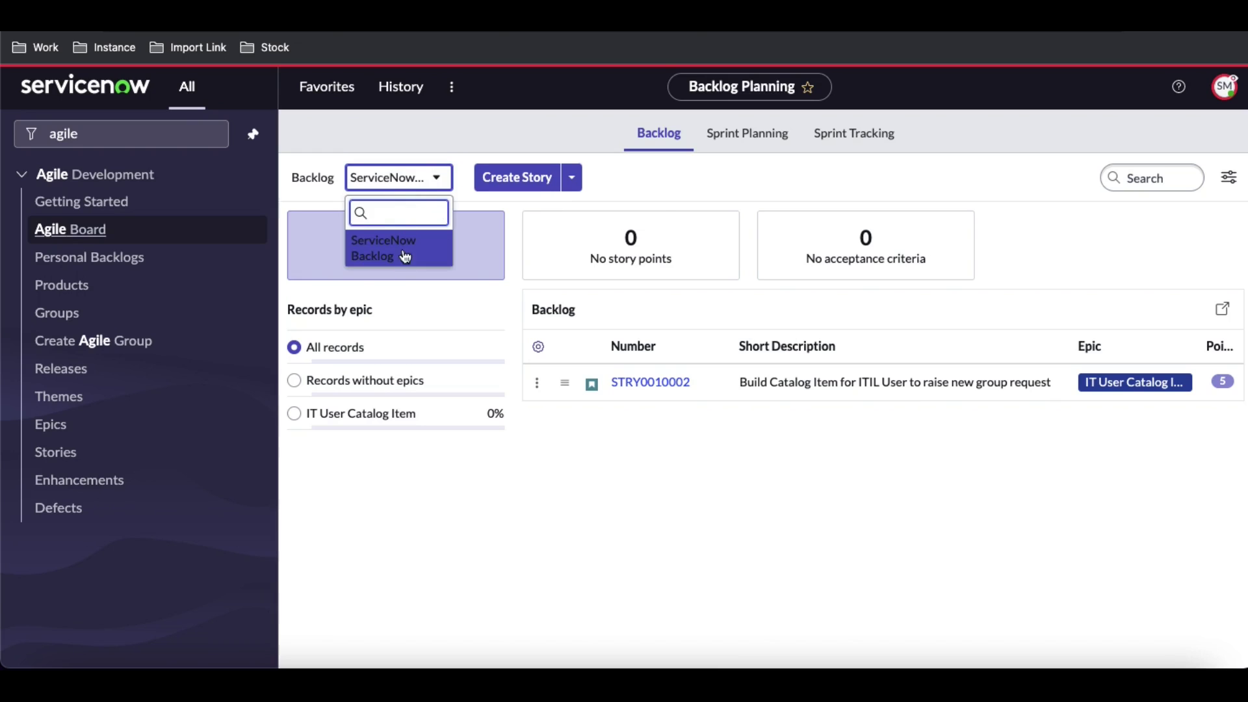
{"action": "left_click", "coordinate": [1225, 86]}
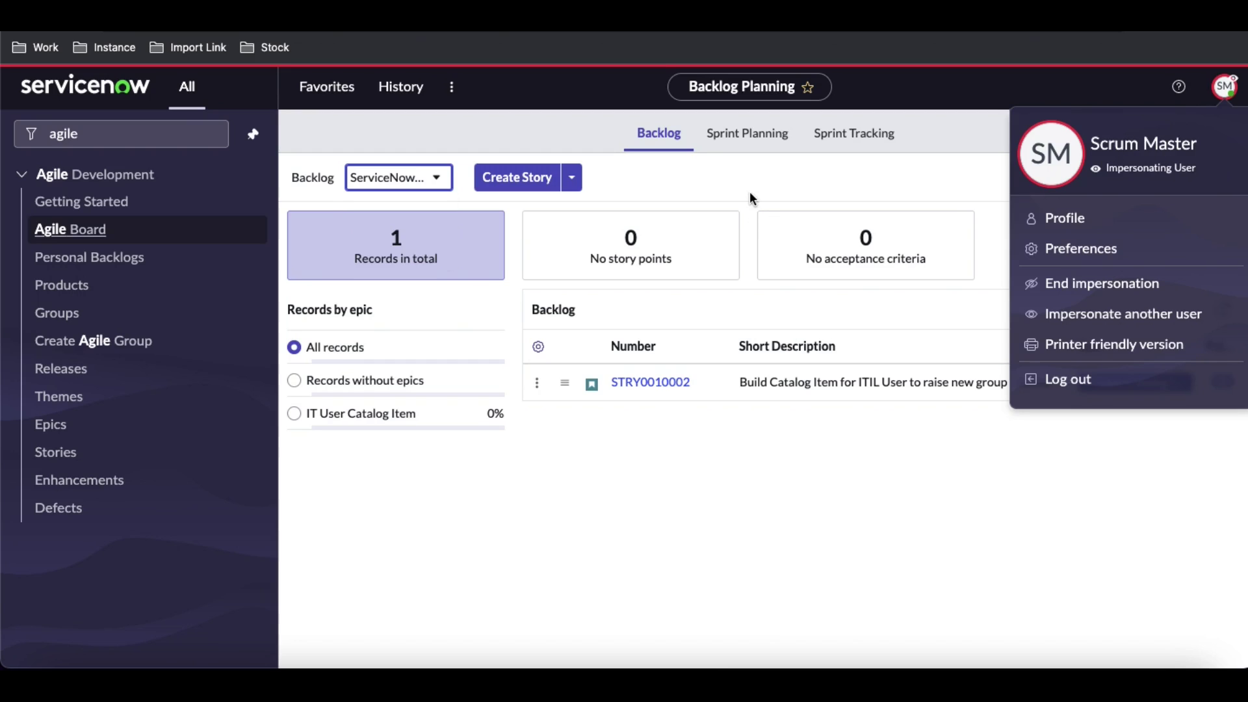
{"action": "left_click", "coordinate": [410, 186]}
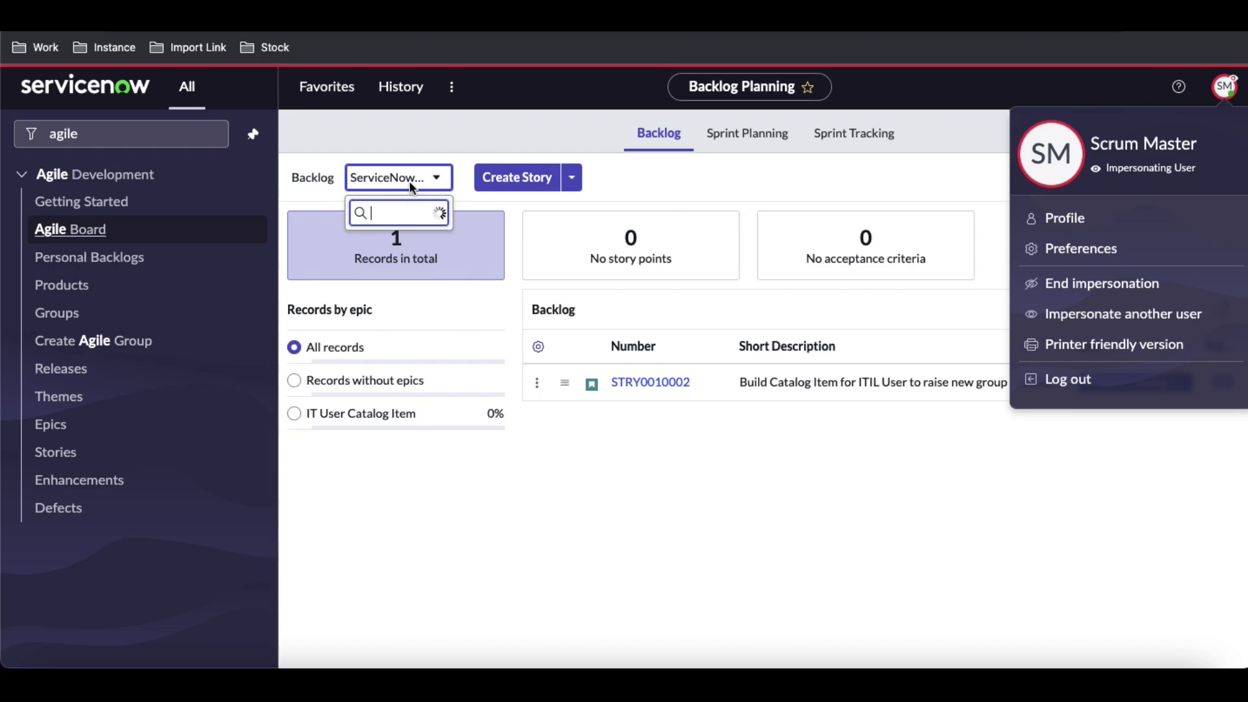
{"action": "left_click", "coordinate": [423, 134]}
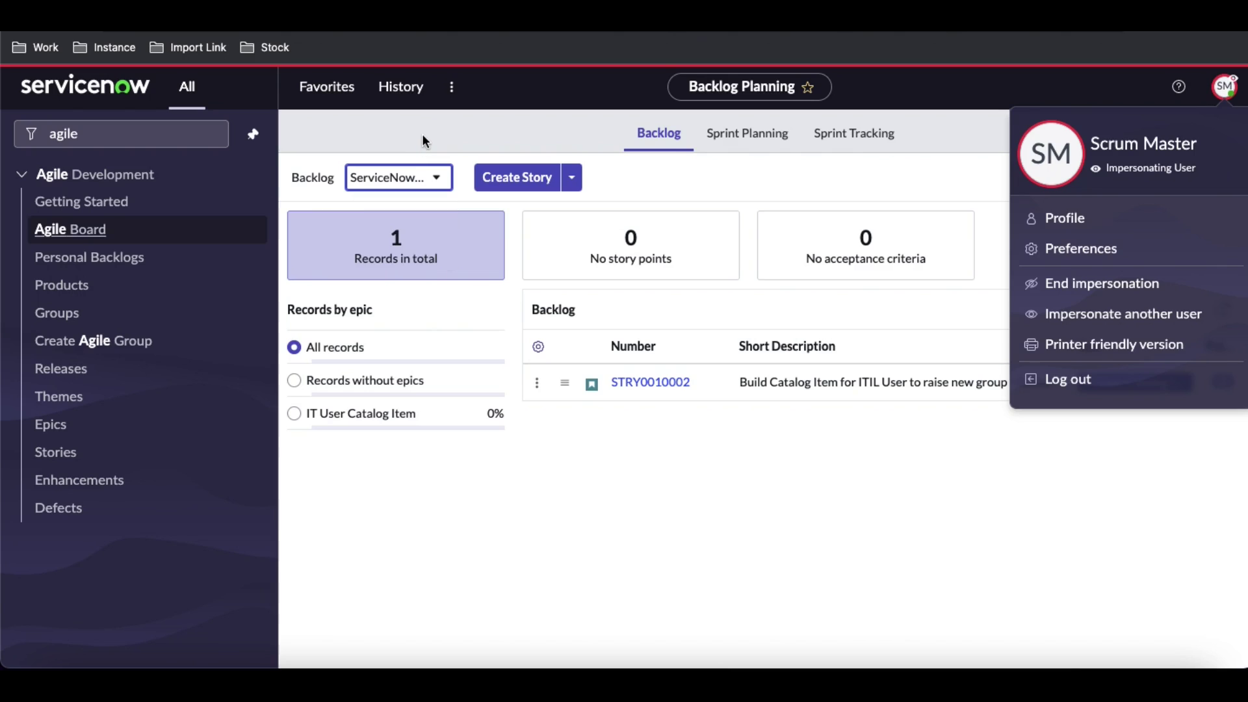
{"action": "left_click", "coordinate": [700, 172]}
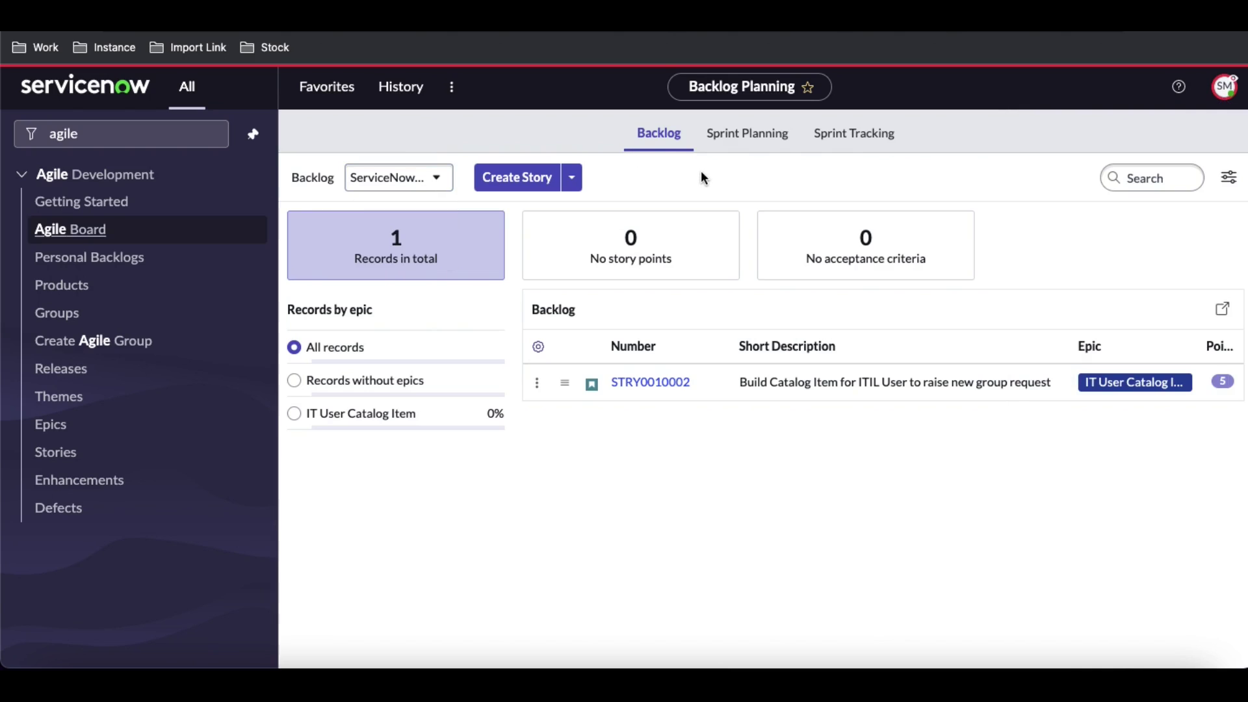
{"action": "left_click", "coordinate": [761, 138]}
Start a new story with theme Service Catalog for ITSM and short description and description 'End User Story'
{"action": "left_click", "coordinate": [534, 190]}
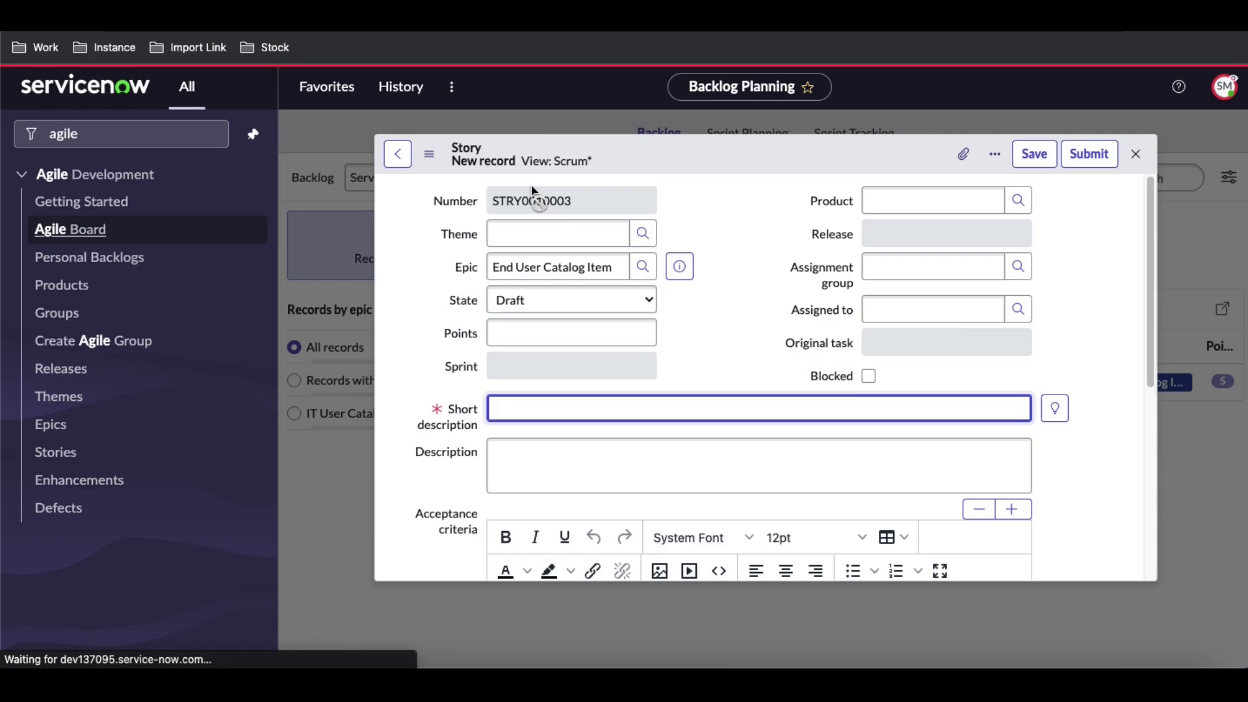
{"action": "left_click", "coordinate": [550, 232]}
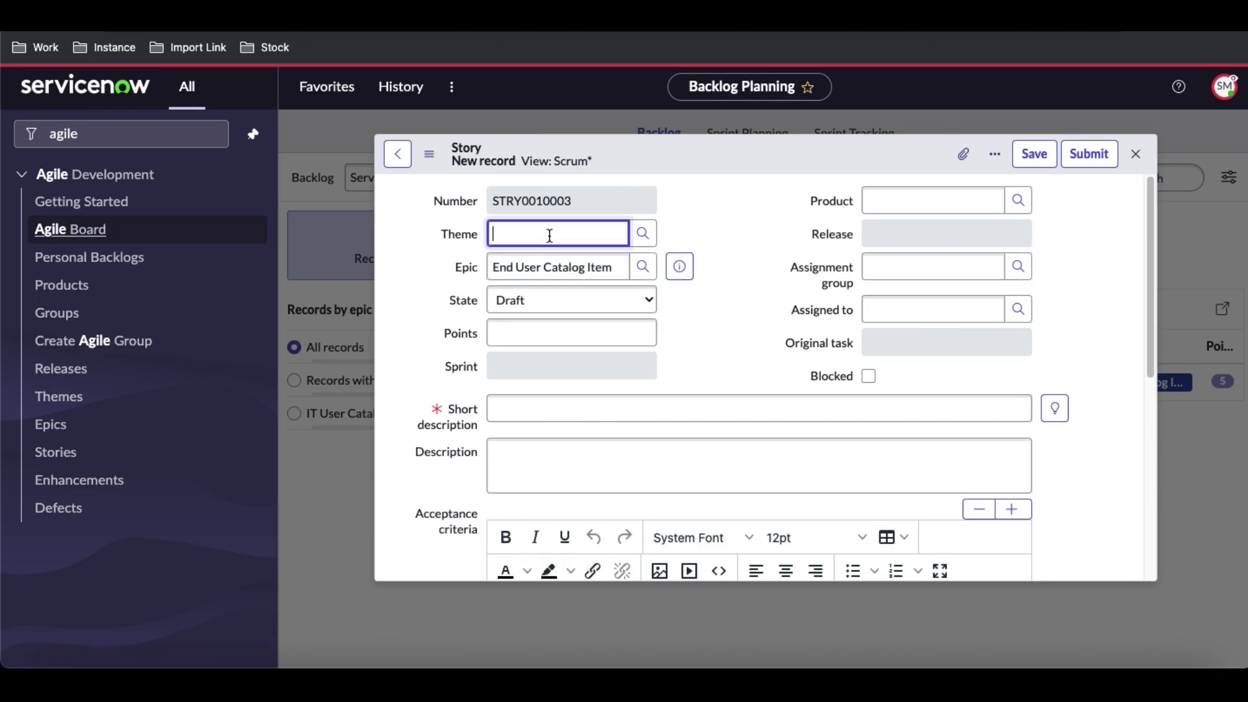
{"action": "type", "text": "S"}
{"action": "left_click", "coordinate": [553, 291]}
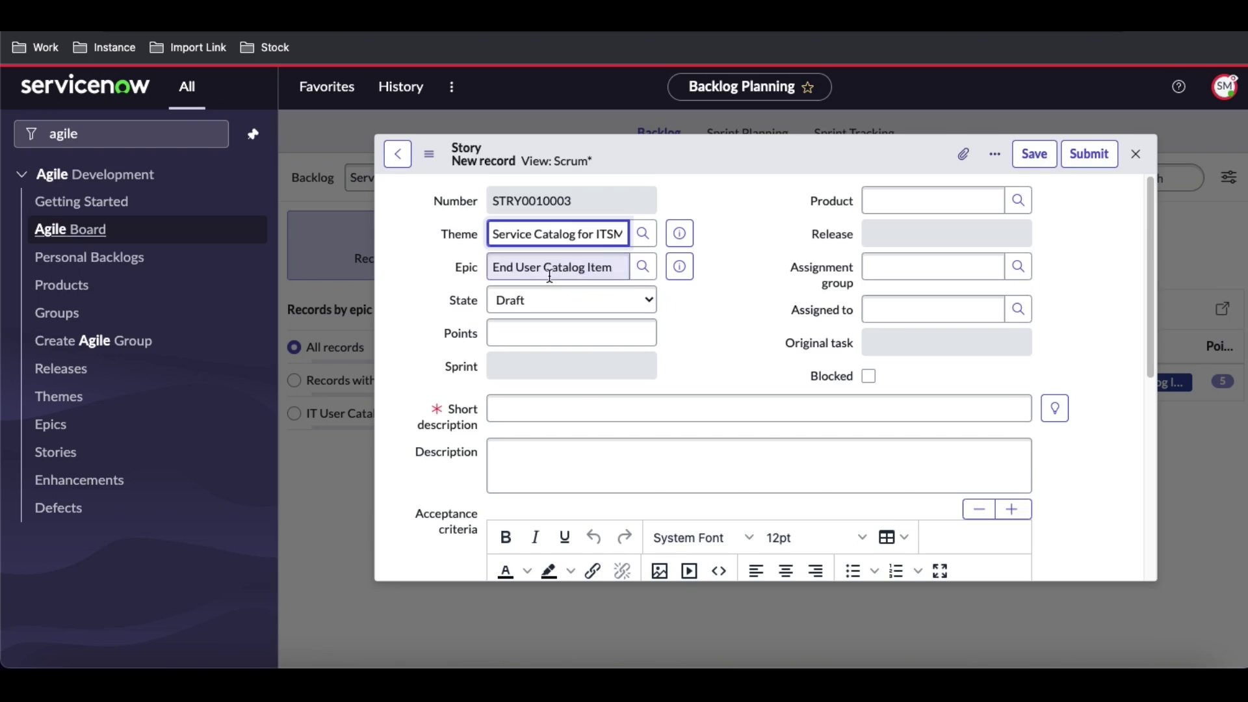
{"action": "left_click", "coordinate": [576, 408]}
{"action": "type", "text": "End "}
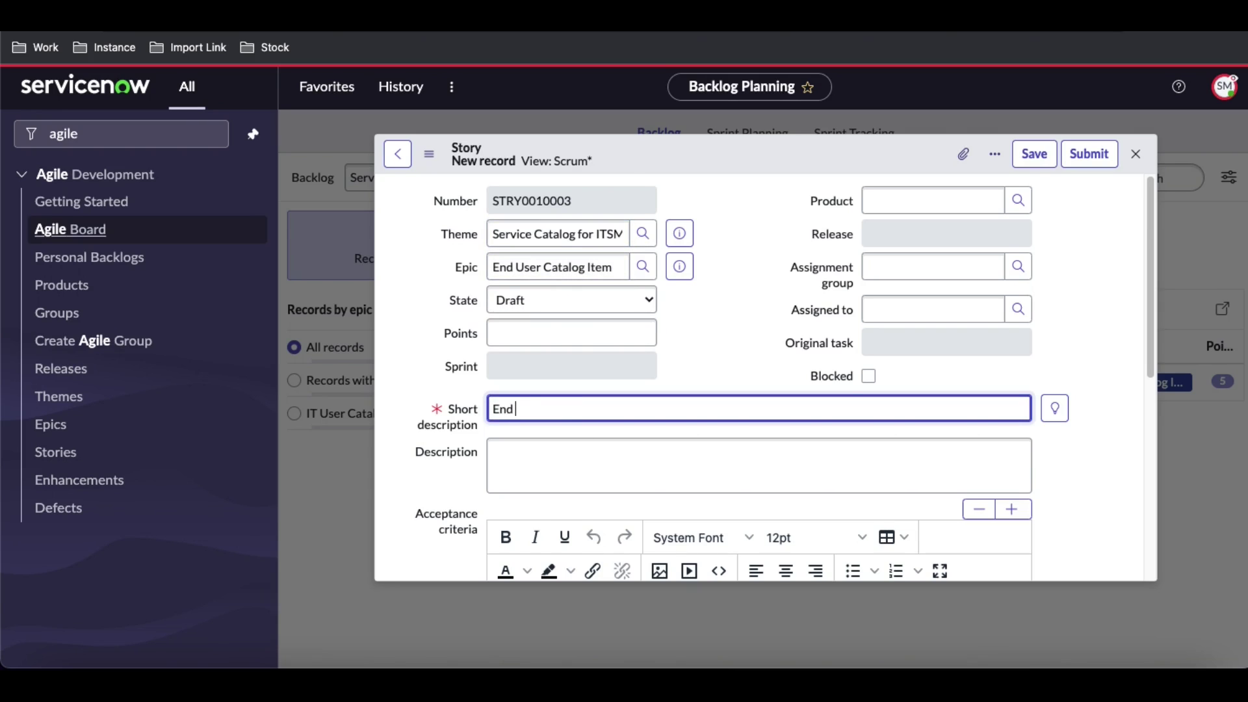
{"action": "type", "text": "User Story"}
{"action": "key", "text": "Tab"}
{"action": "left_click", "coordinate": [588, 411]}
{"action": "key", "text": "ctrl+a"}
{"action": "key", "text": "ctrl+c"}
{"action": "left_click", "coordinate": [566, 460]}
{"action": "key", "text": "ctrl+v"}
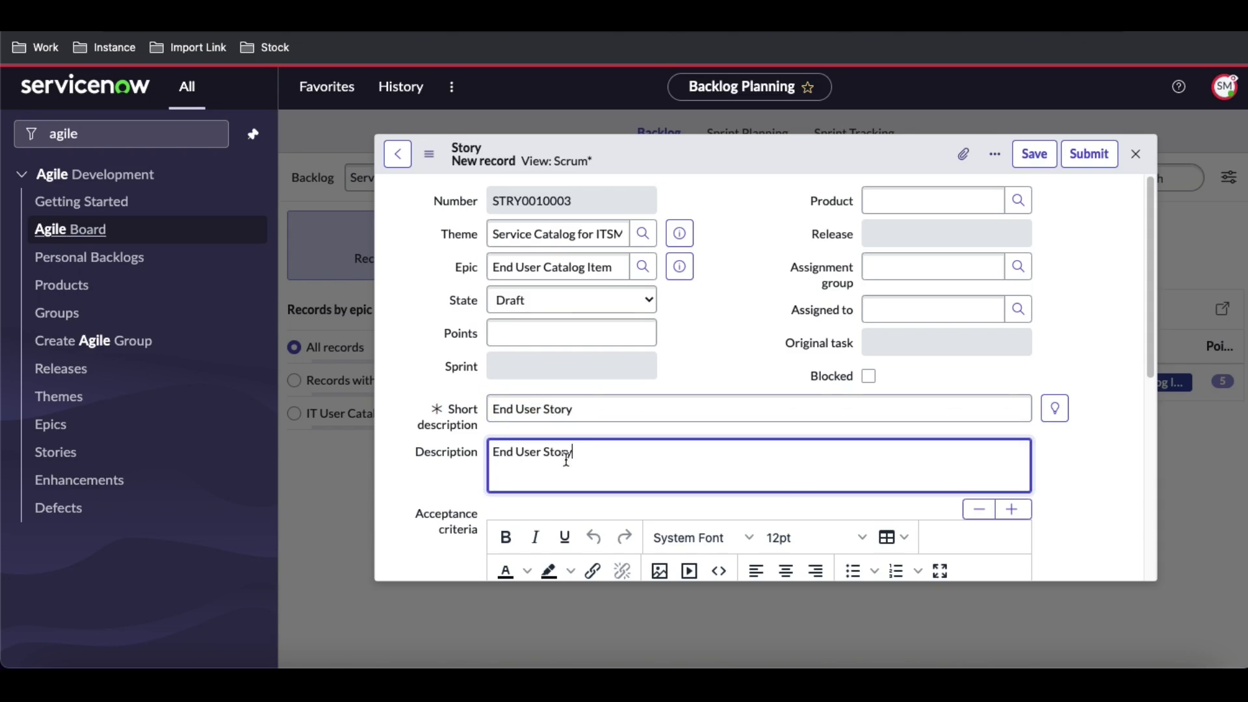
Give the story 5 points and product ServiceNow ITSM, then submit it
{"action": "left_click", "coordinate": [563, 332]}
{"action": "type", "text": "5"}
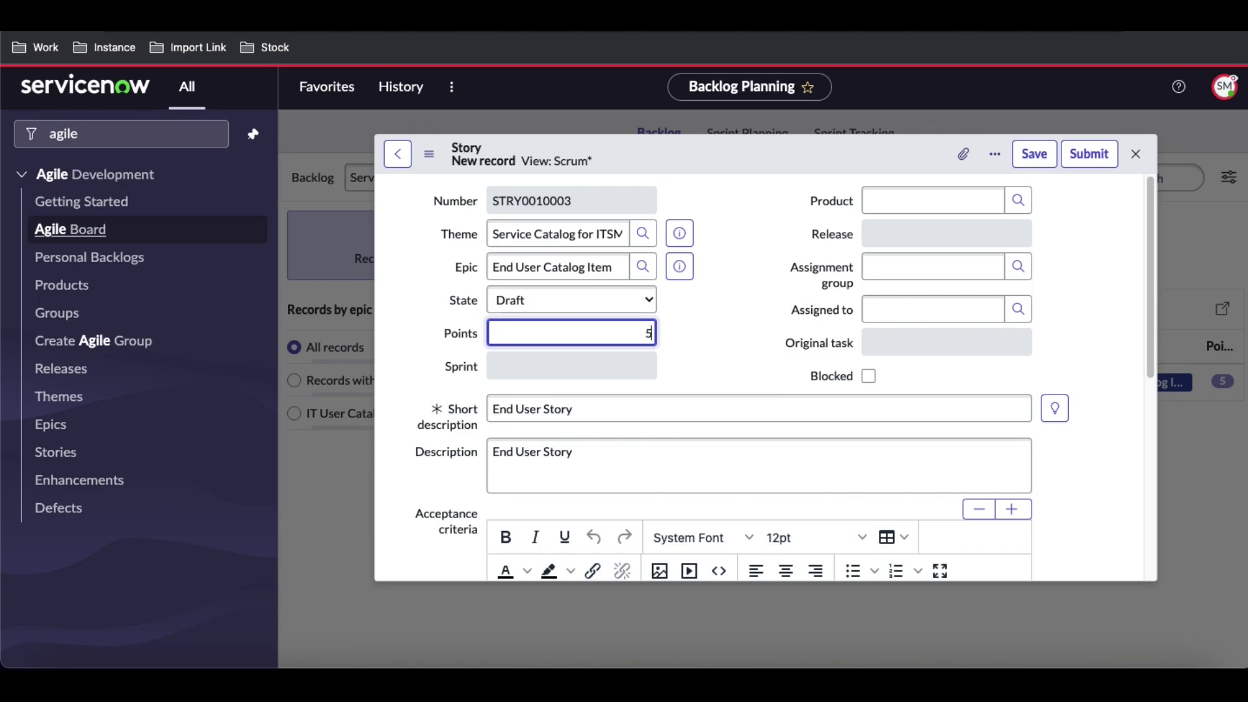
{"action": "left_click", "coordinate": [739, 326]}
{"action": "left_click", "coordinate": [890, 204]}
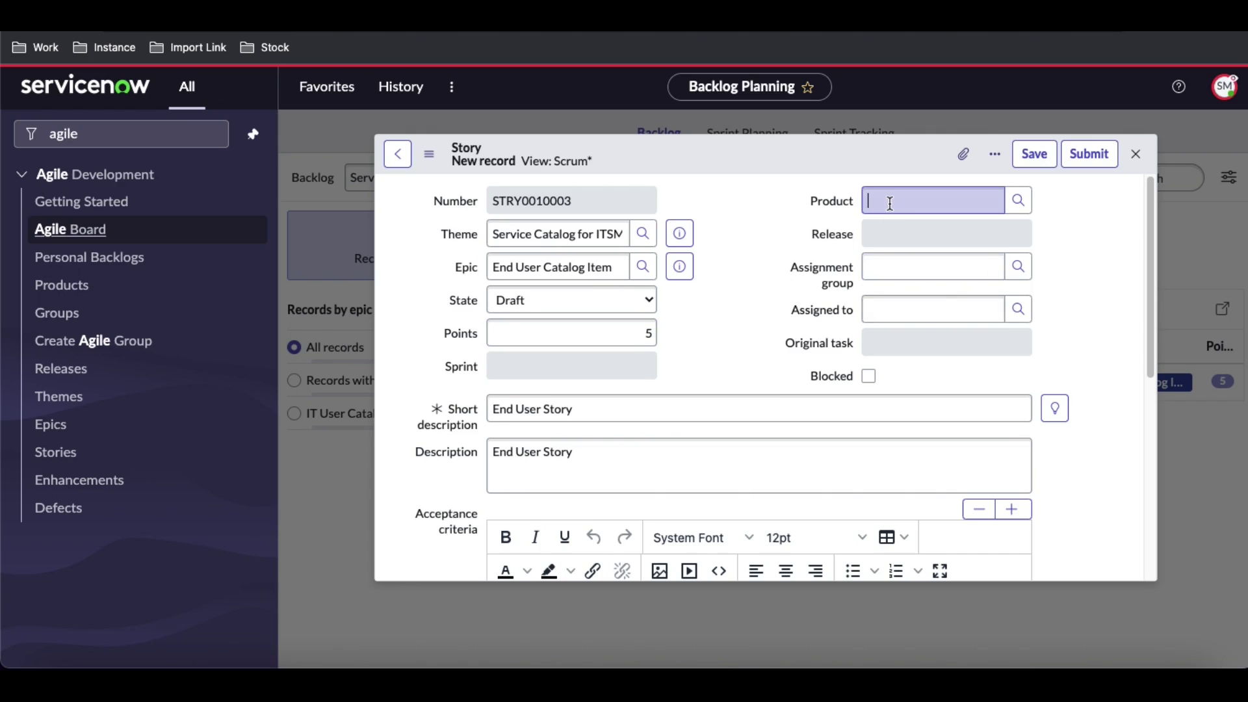
{"action": "type", "text": "ser"}
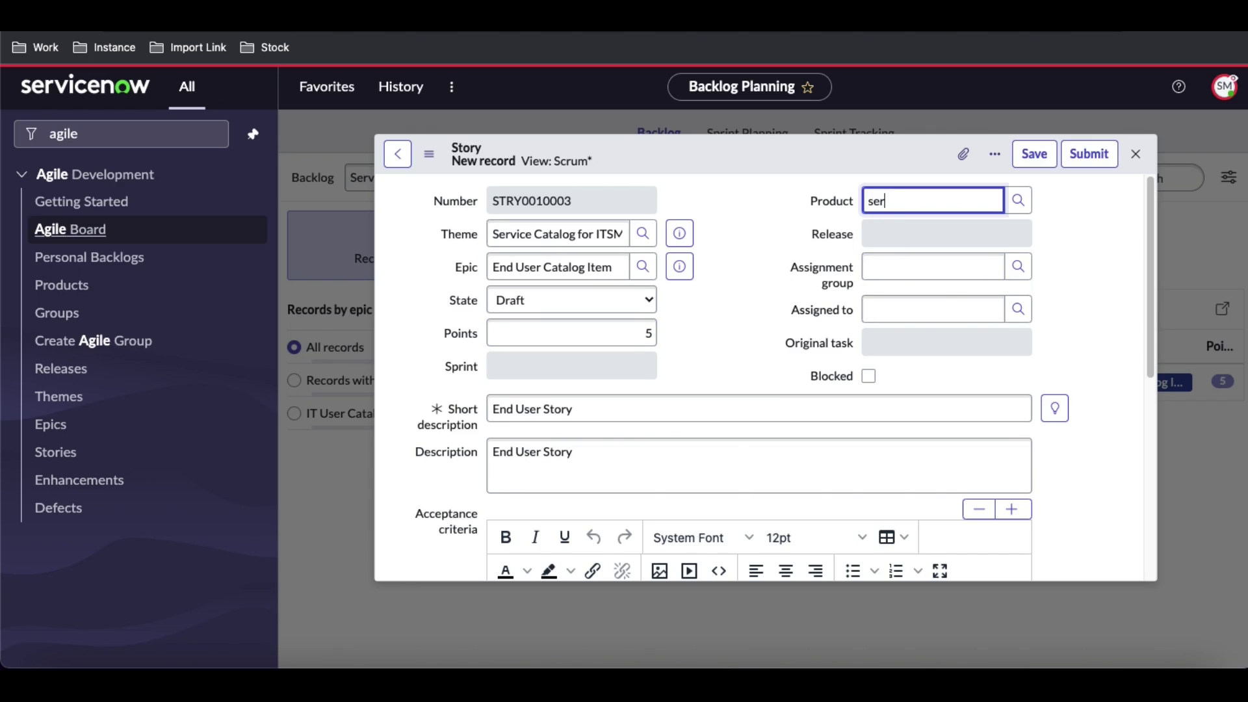
{"action": "left_click", "coordinate": [895, 228]}
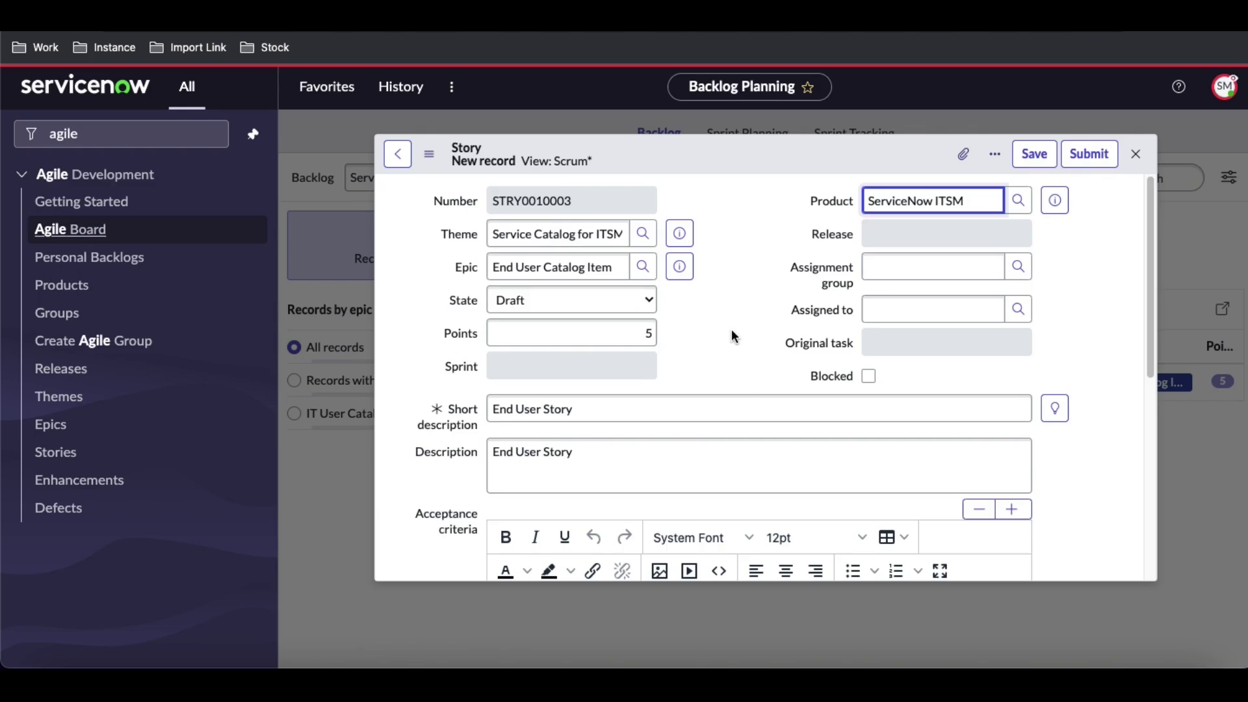
{"action": "scroll", "coordinate": [733, 335], "scroll_direction": "down", "scroll_amount": 3}
{"action": "scroll", "coordinate": [732, 333], "scroll_direction": "down", "scroll_amount": 2}
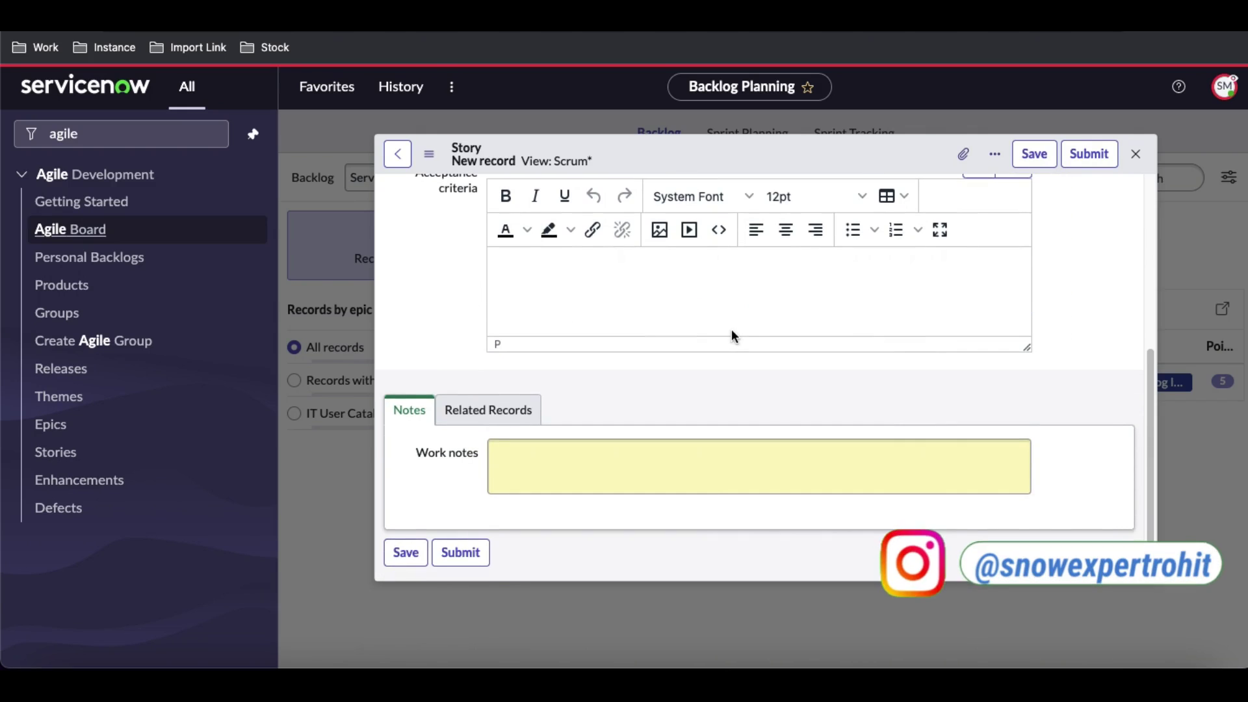
{"action": "left_click", "coordinate": [523, 410]}
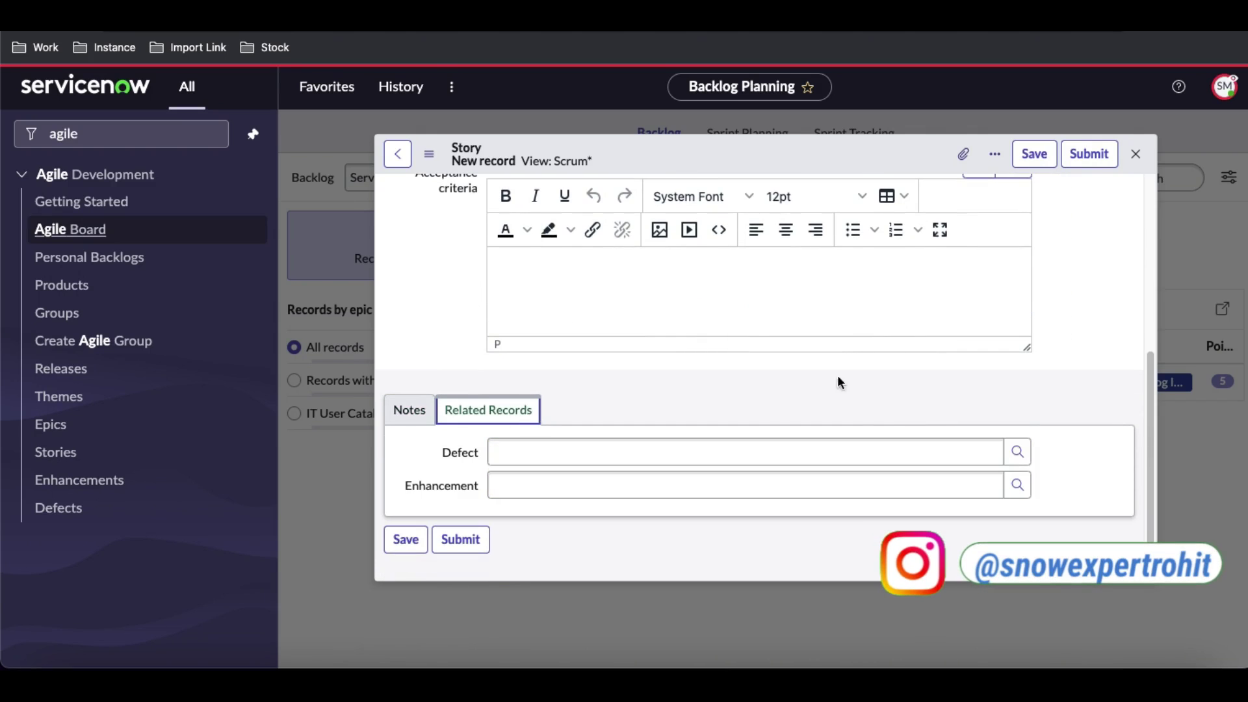
{"action": "left_click", "coordinate": [1082, 161]}
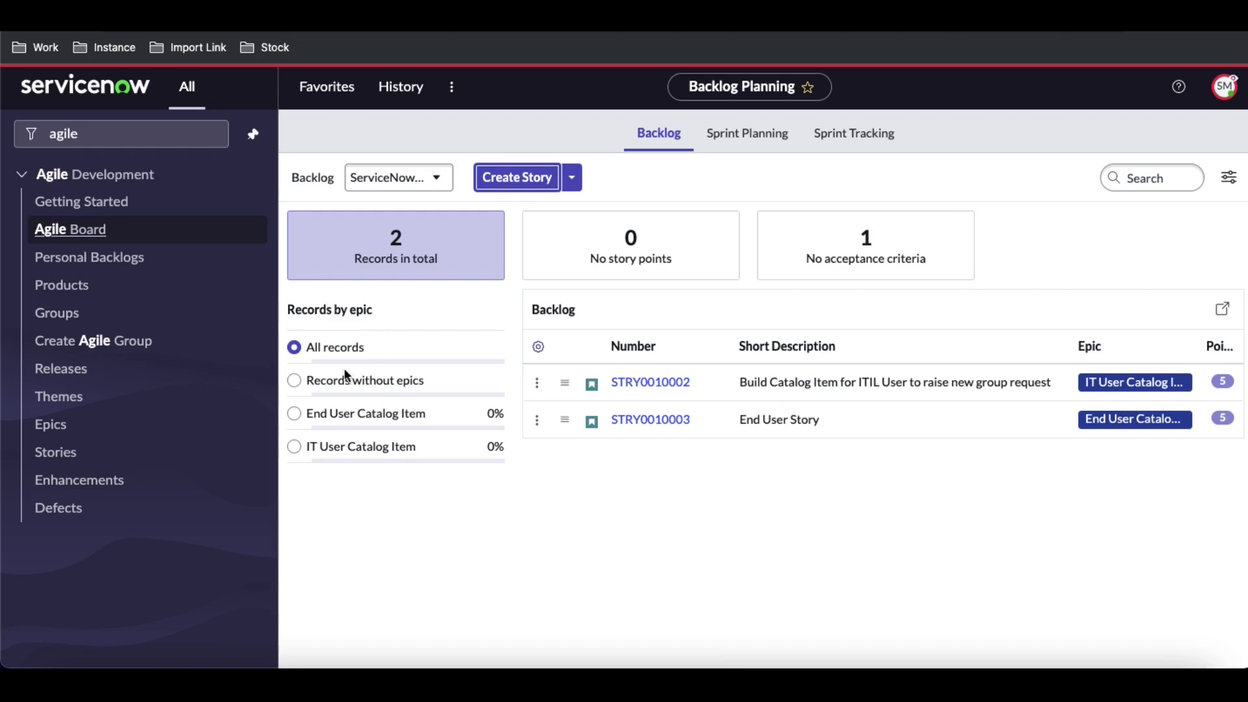
{"action": "left_click", "coordinate": [302, 420]}
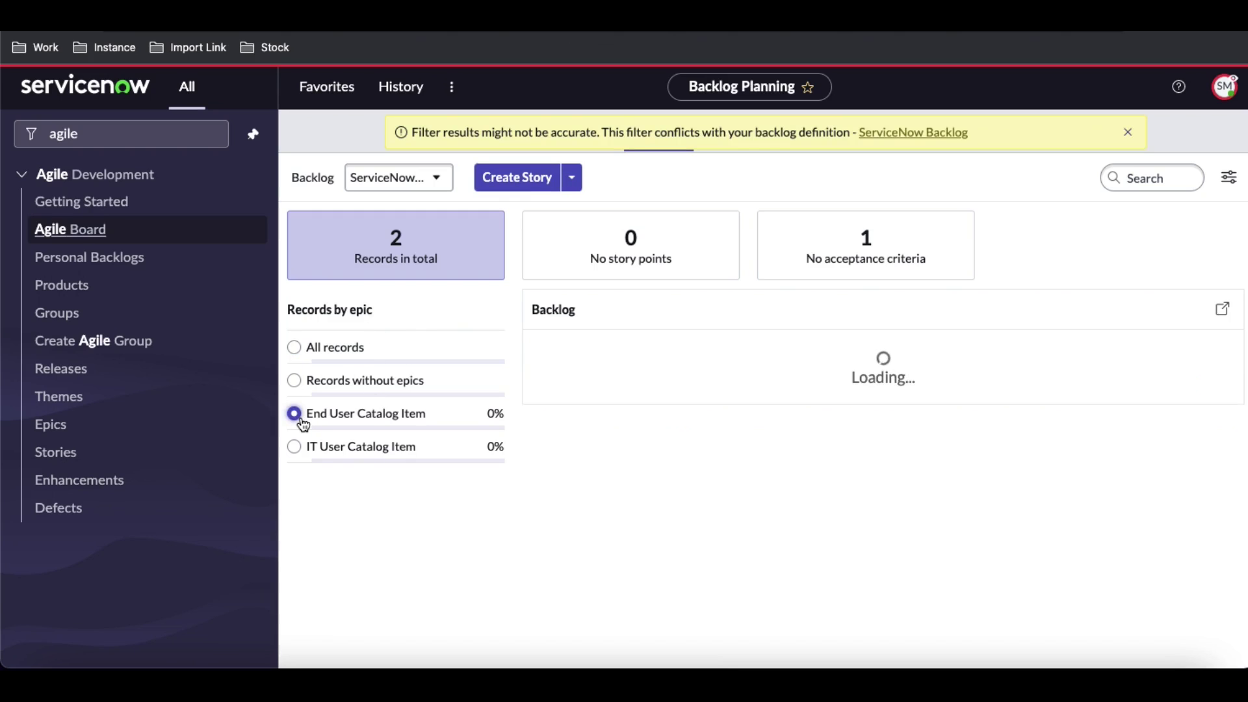
{"action": "left_click", "coordinate": [294, 448]}
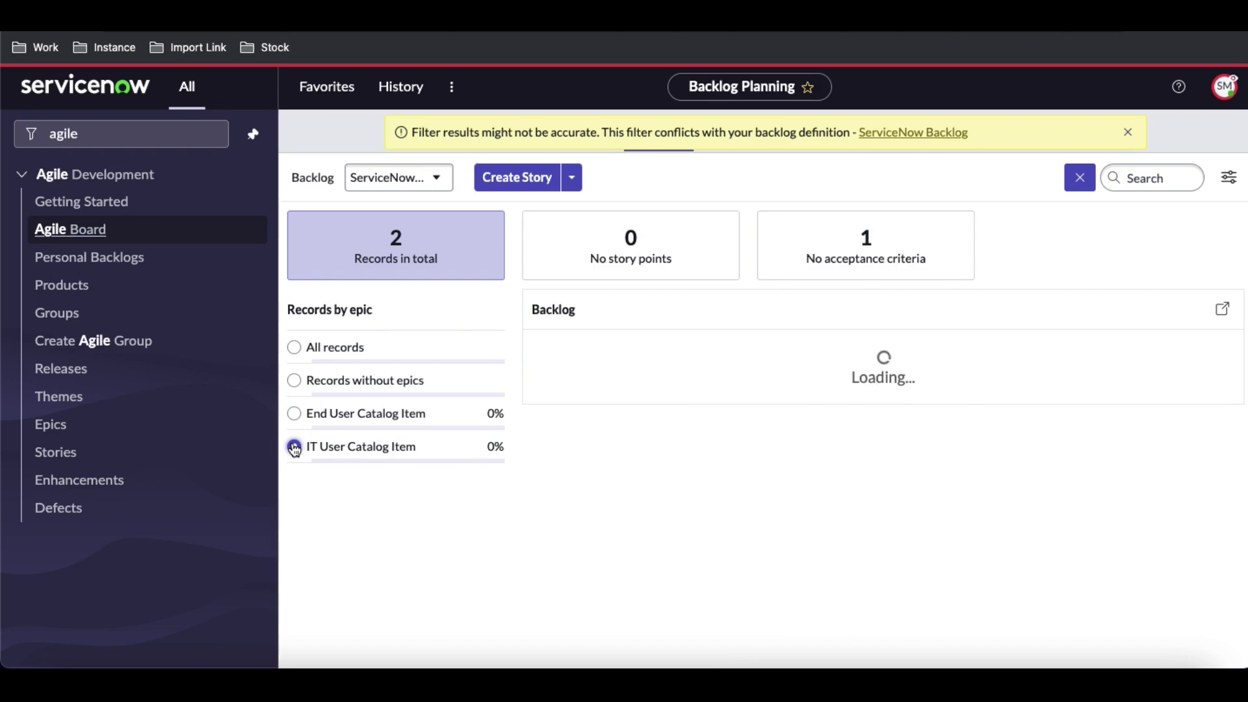
{"action": "left_click", "coordinate": [294, 414]}
{"action": "left_click", "coordinate": [296, 349]}
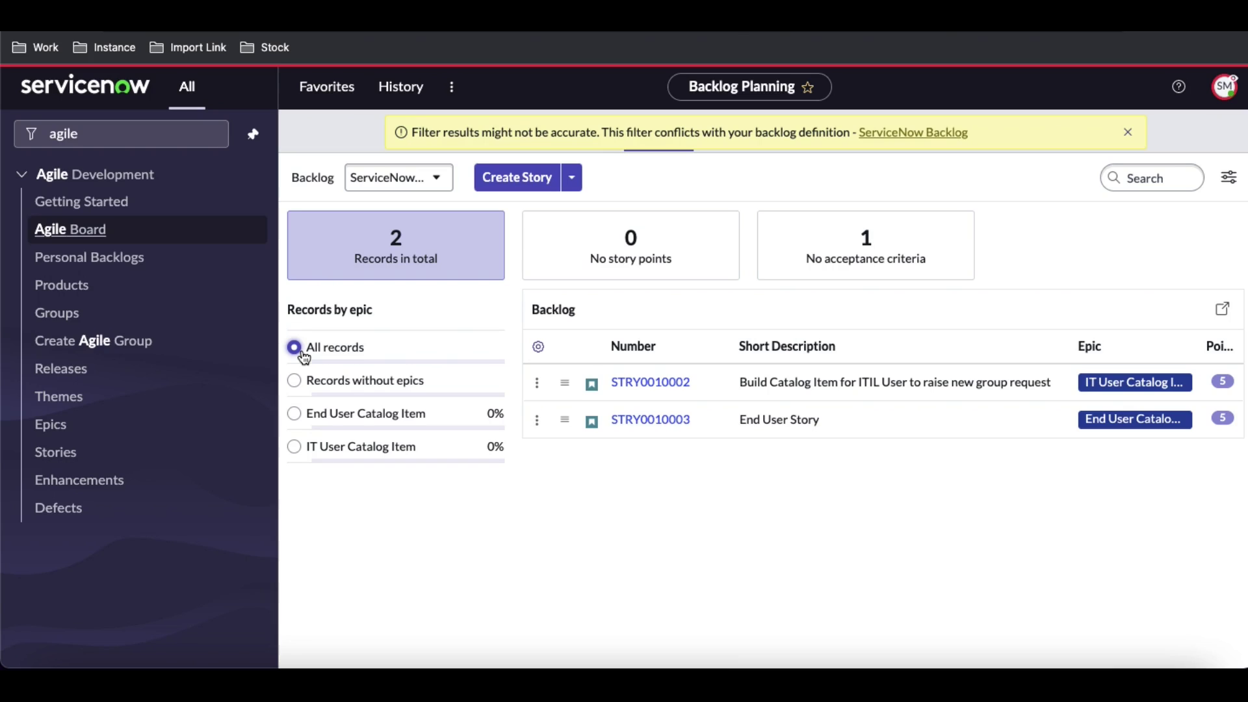
{"action": "left_click", "coordinate": [1128, 132]}
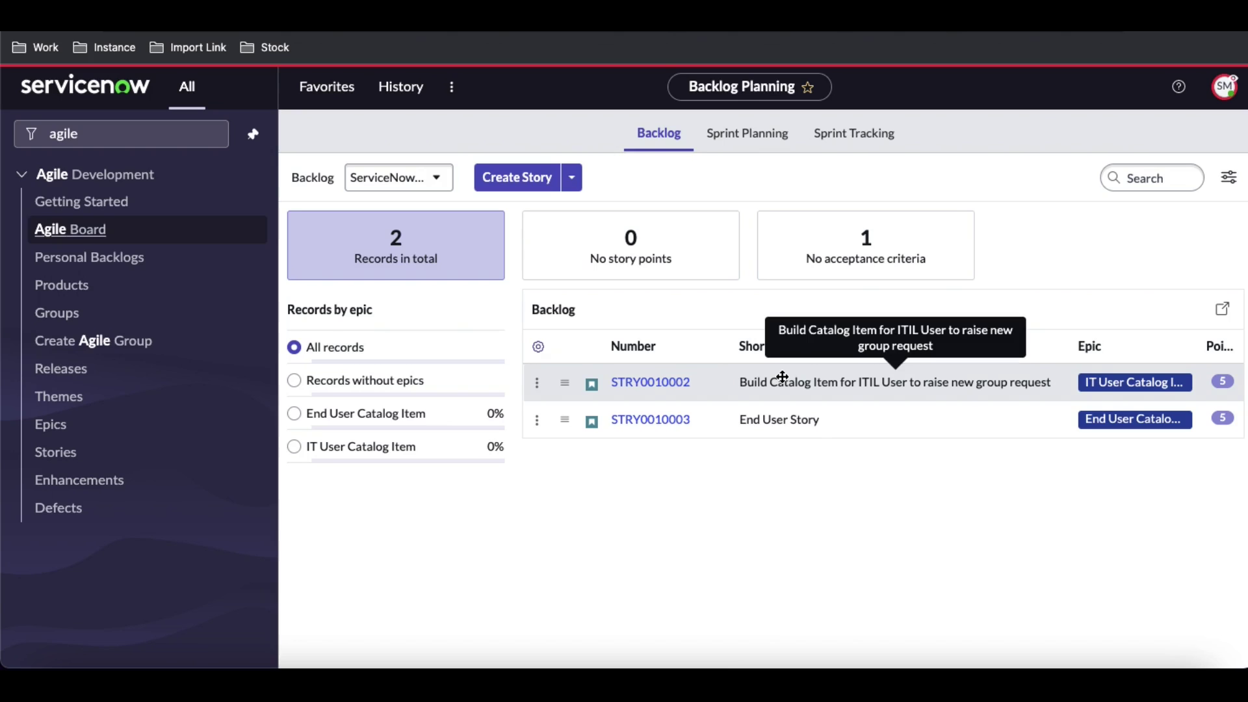